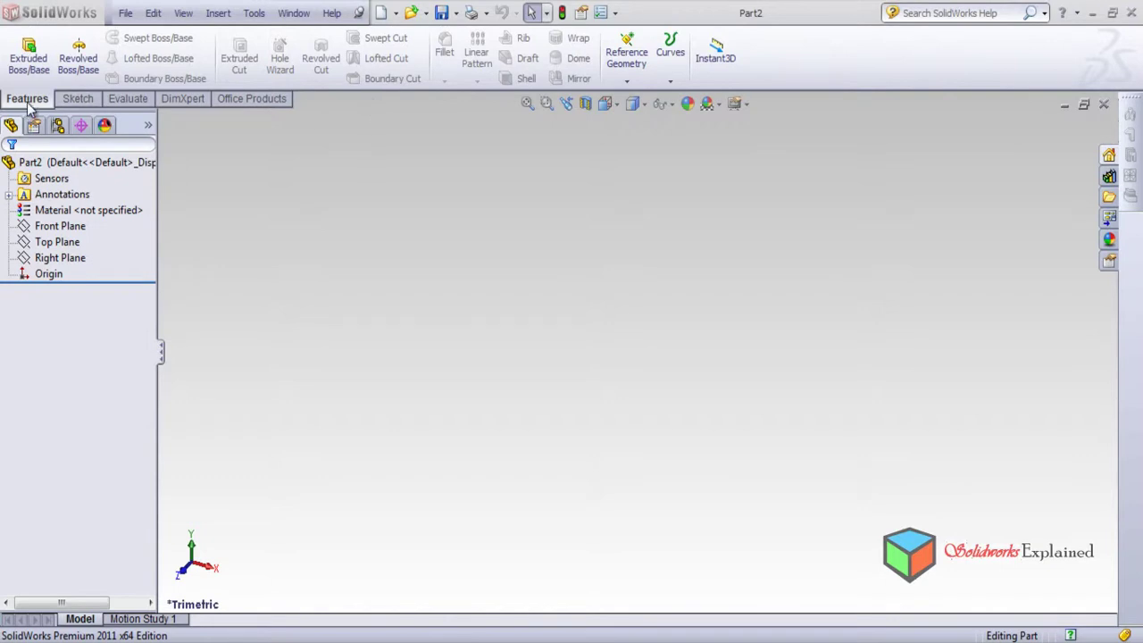
Sketch a circle of about 50 mm radius on the Front Plane, centred left of the origin and passing through it, and exit the sketch
left_click(62, 229)
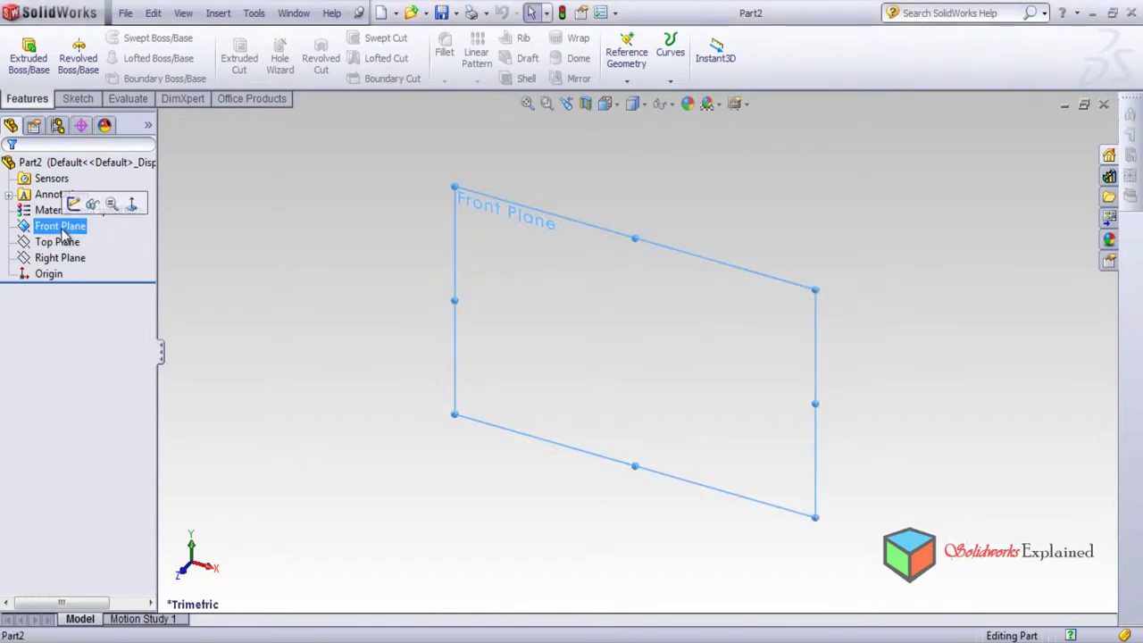
left_click(131, 205)
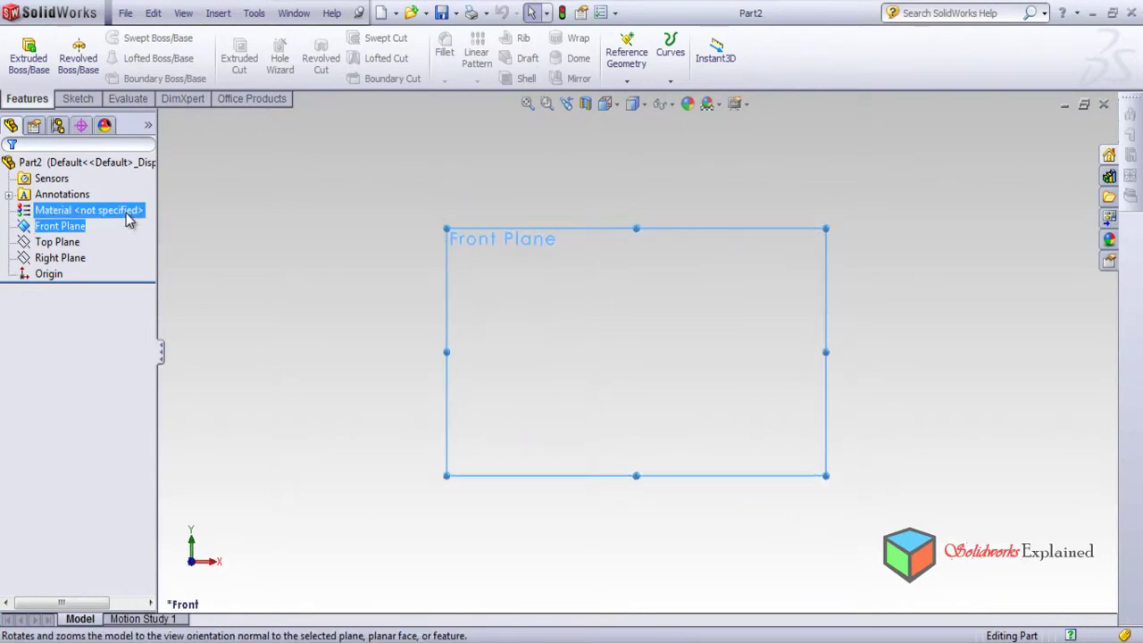
left_click(74, 101)
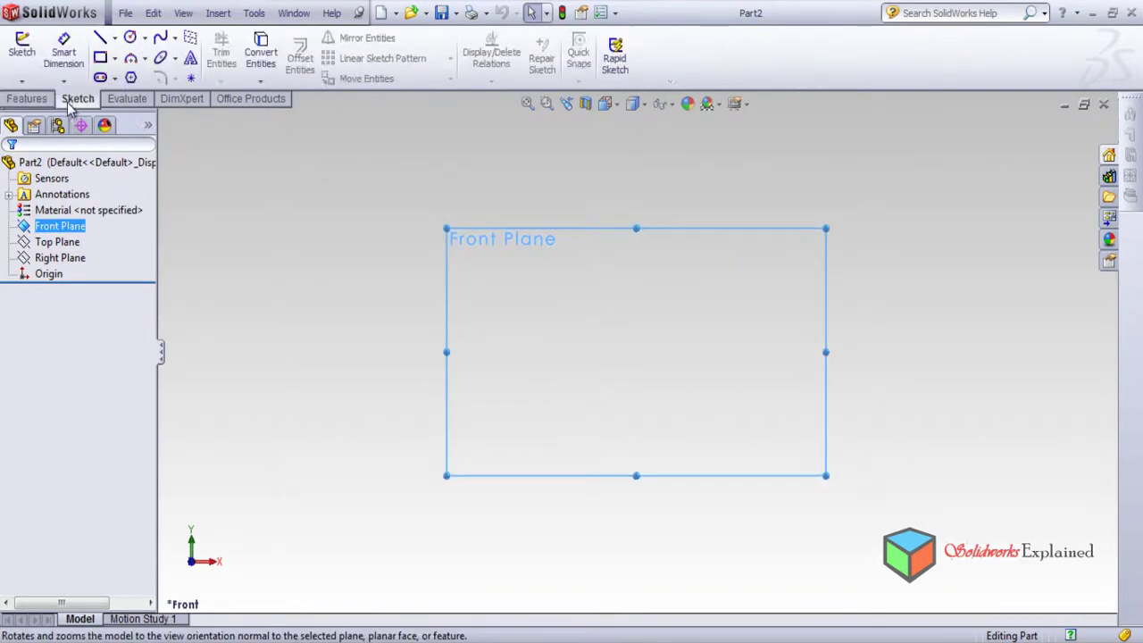
left_click(132, 40)
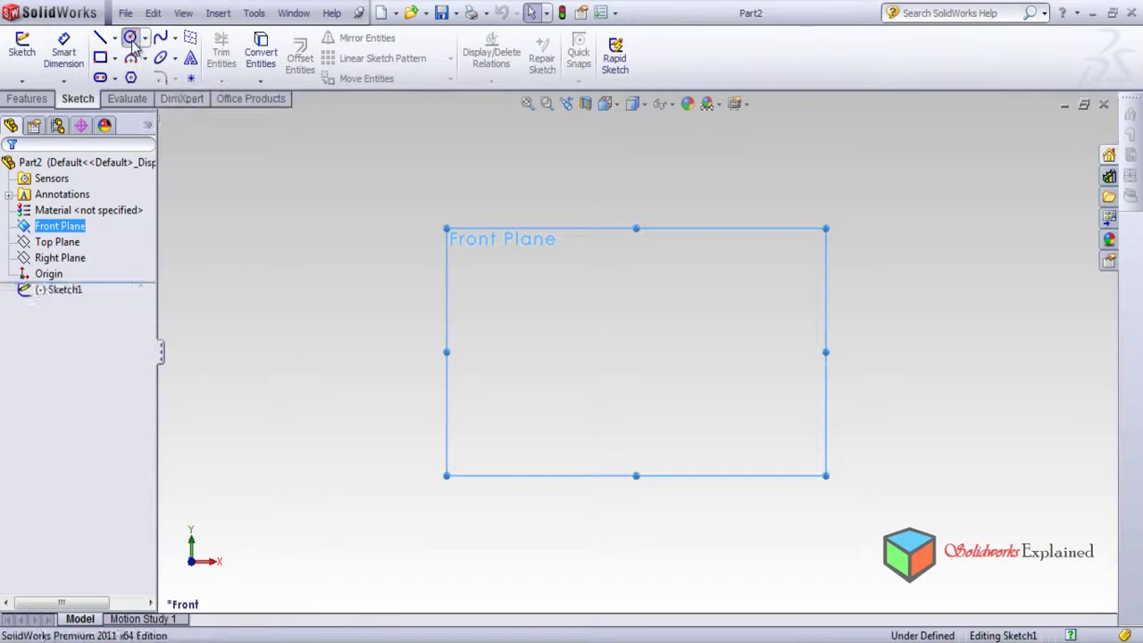
left_click(531, 351)
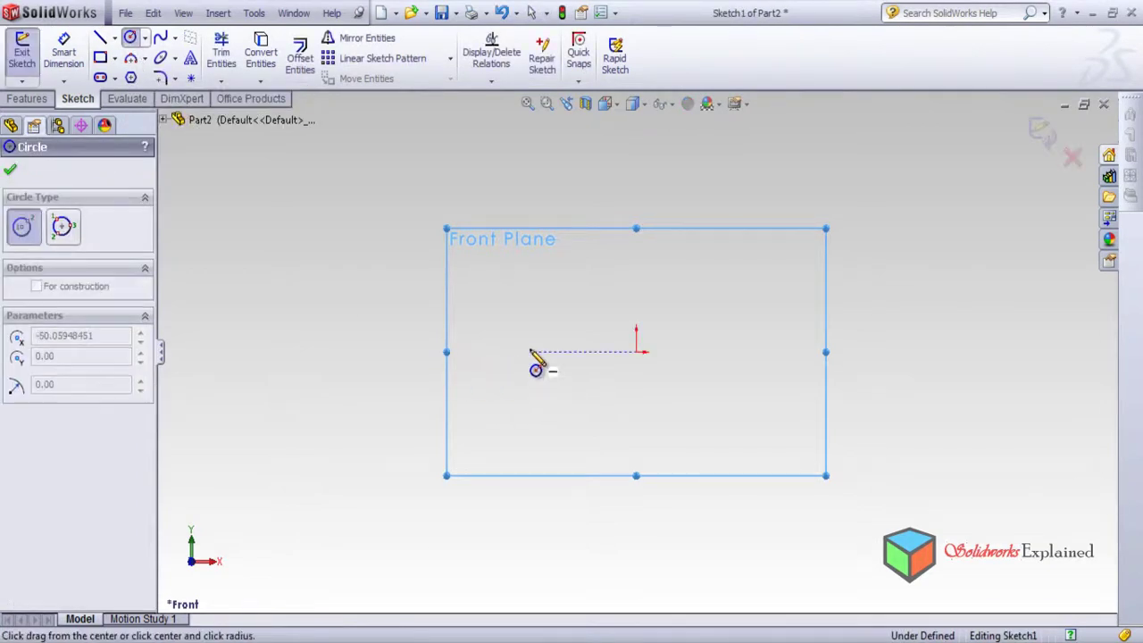
left_click(638, 353)
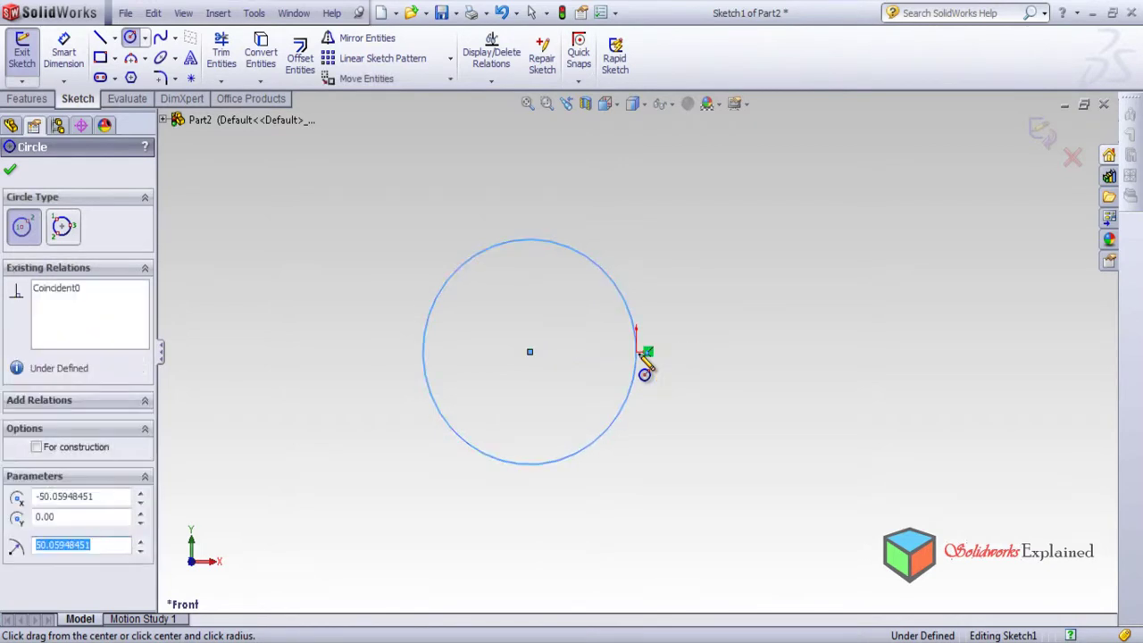
left_click(10, 169)
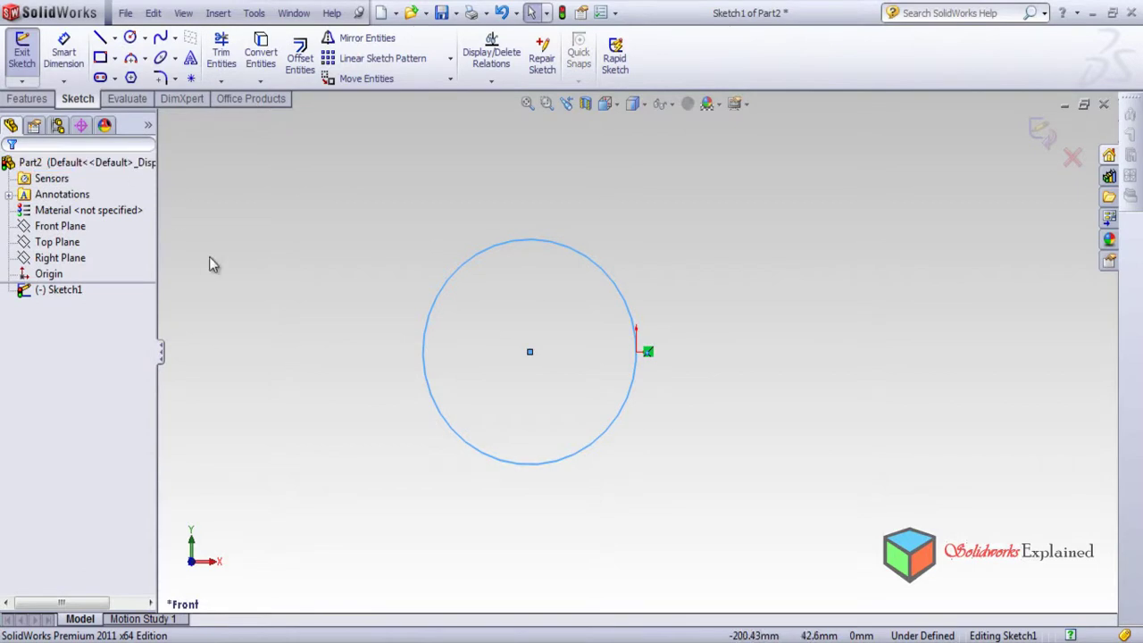
left_click(69, 229)
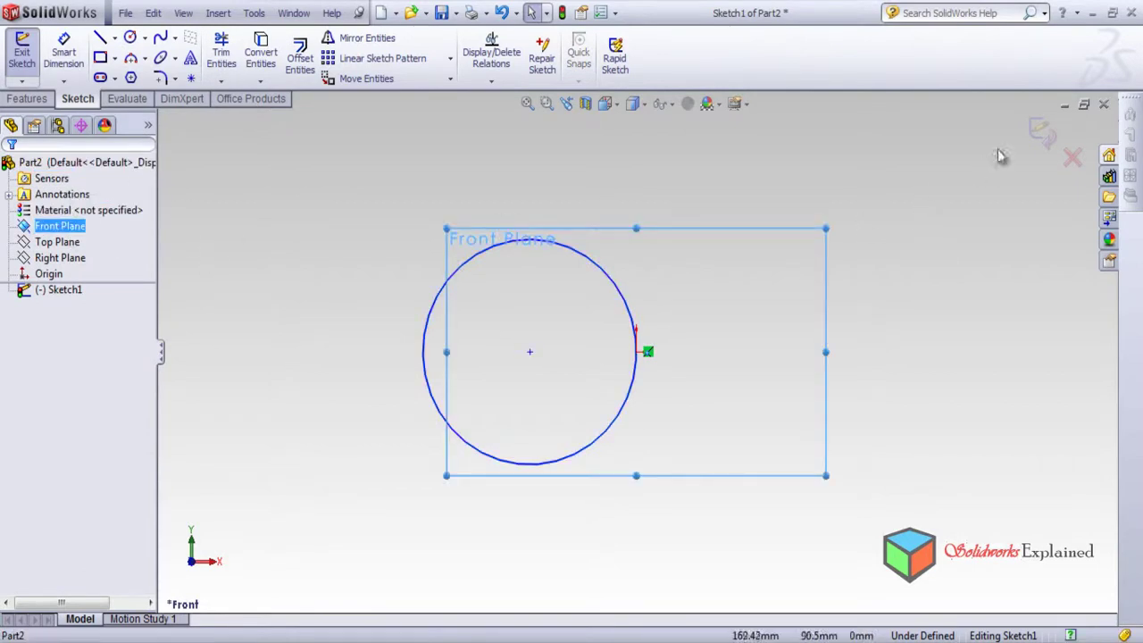
left_click(1041, 129)
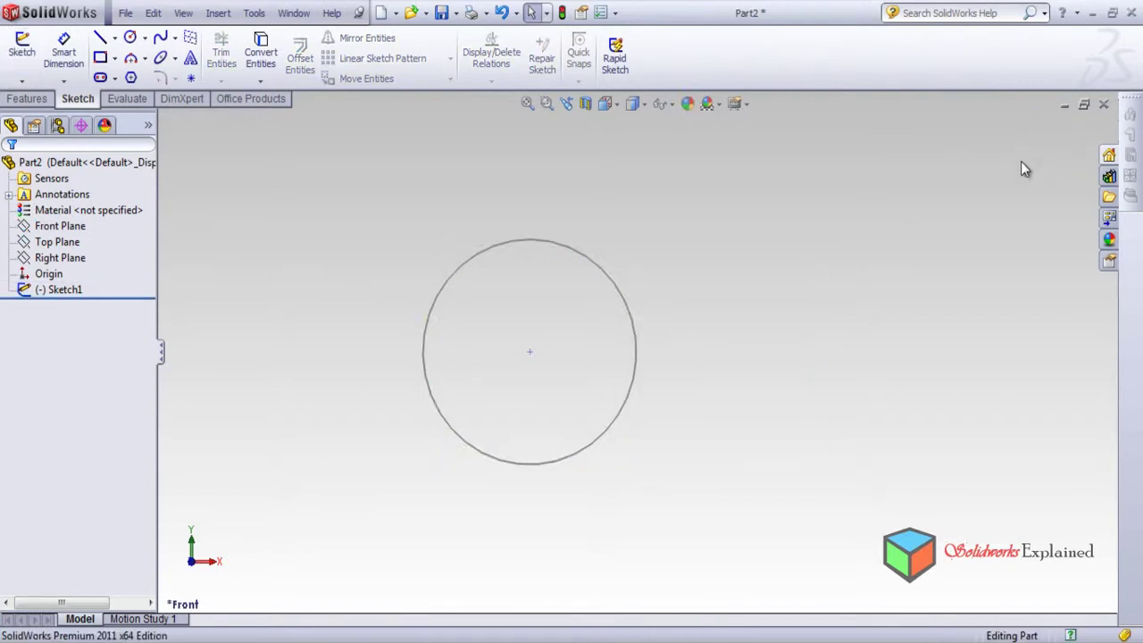
Start a reference plane parallel to the Front Plane and set its offset distance to 50 mm
left_click(56, 229)
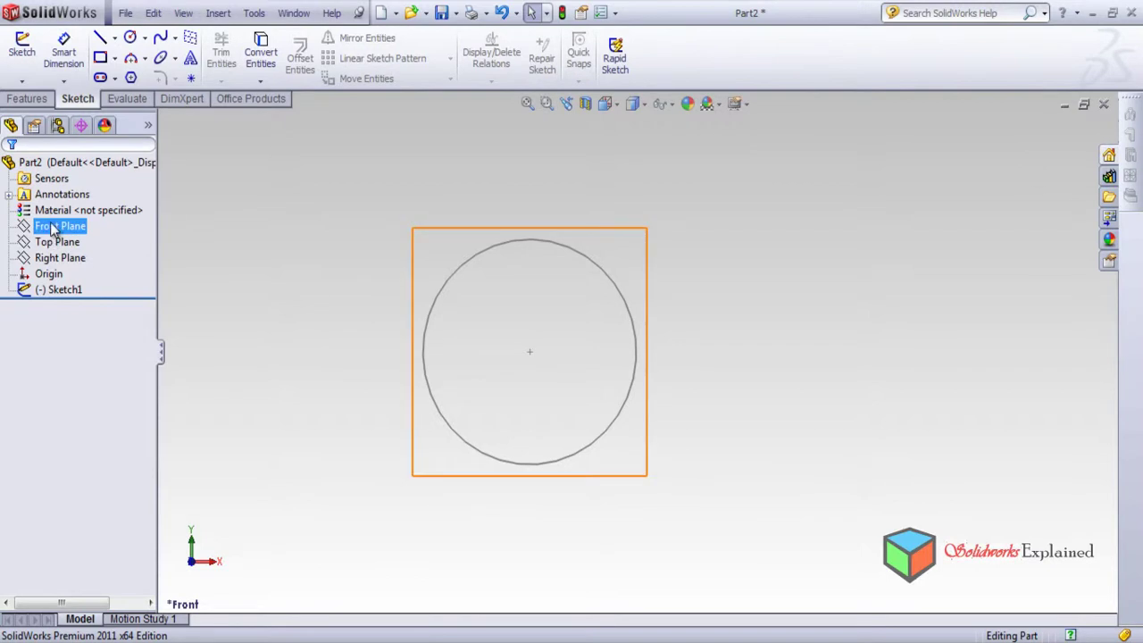
left_click(51, 229)
middle_click_drag(832, 299, 705, 581)
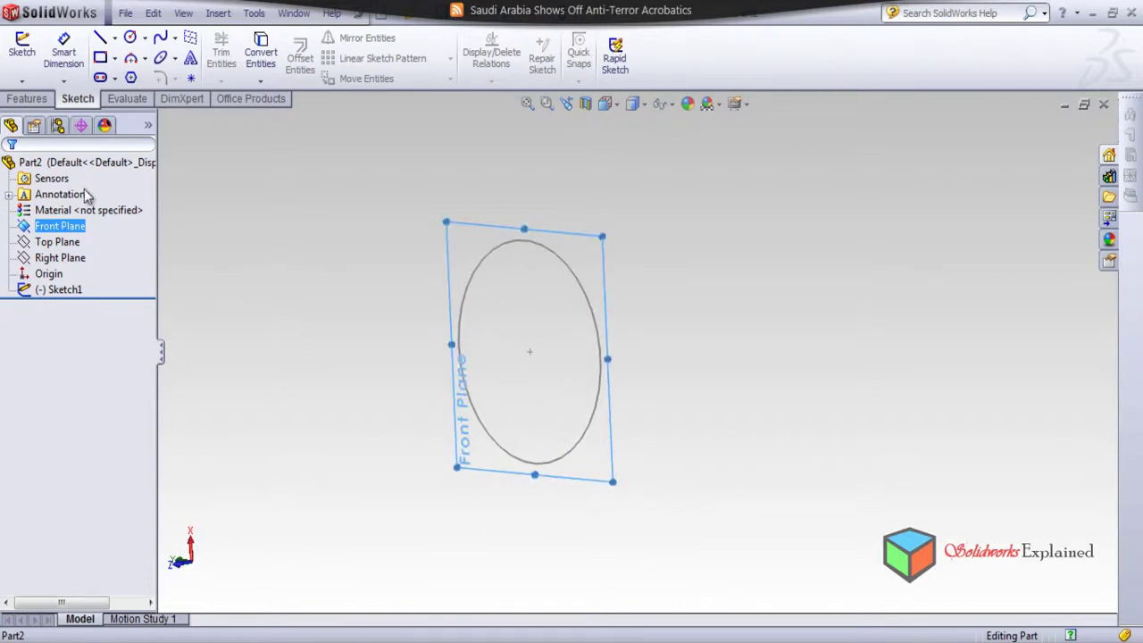
left_click(28, 100)
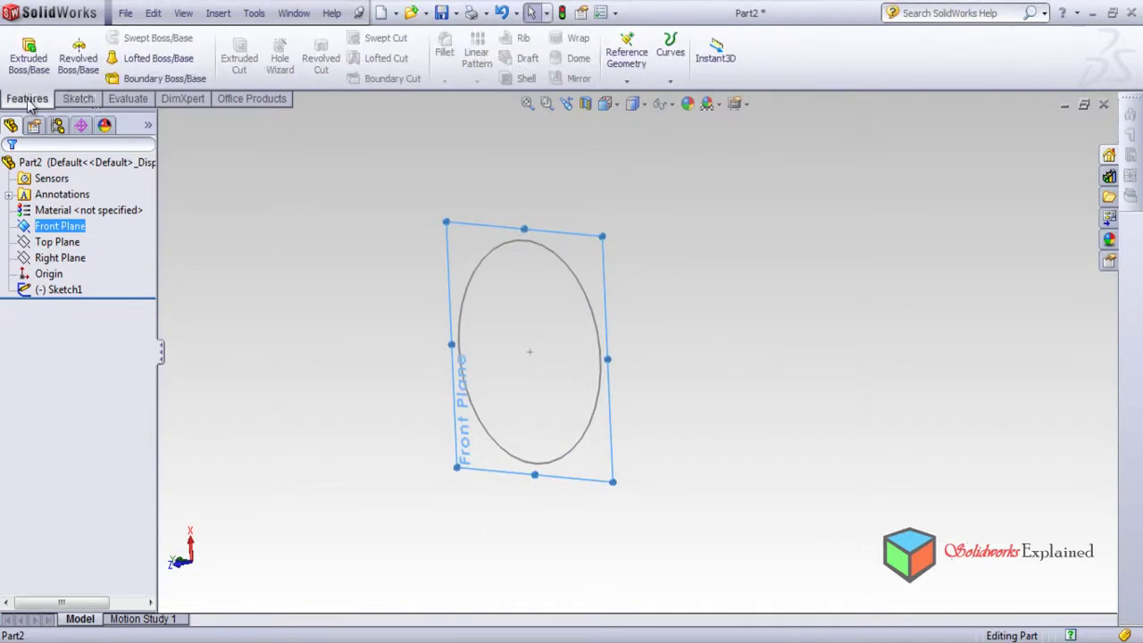
left_click(641, 74)
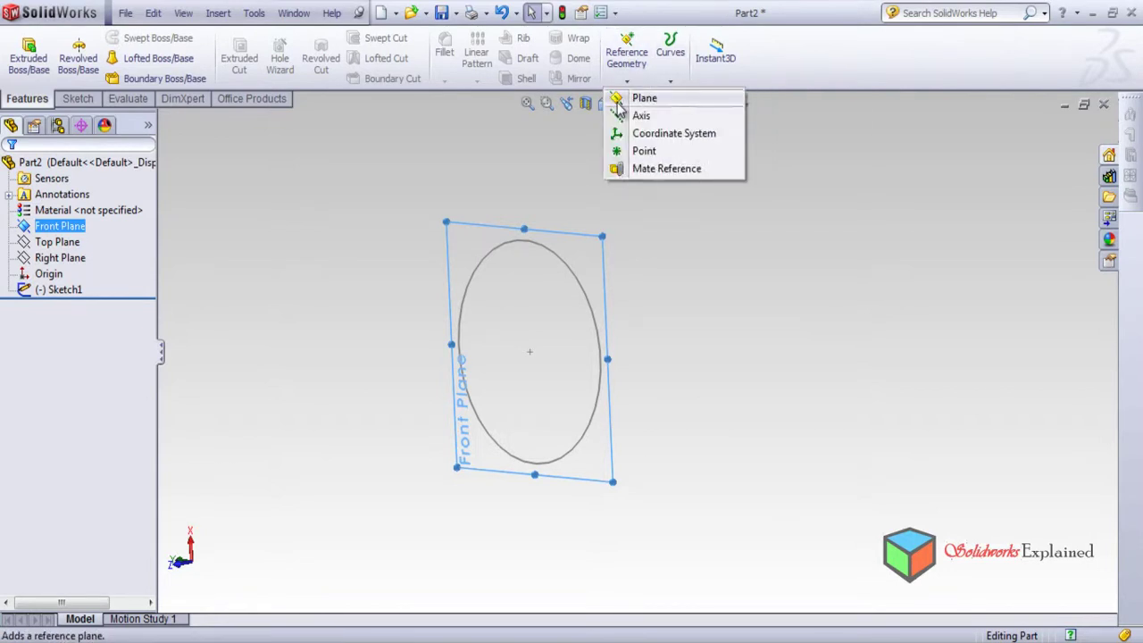
left_click(620, 102)
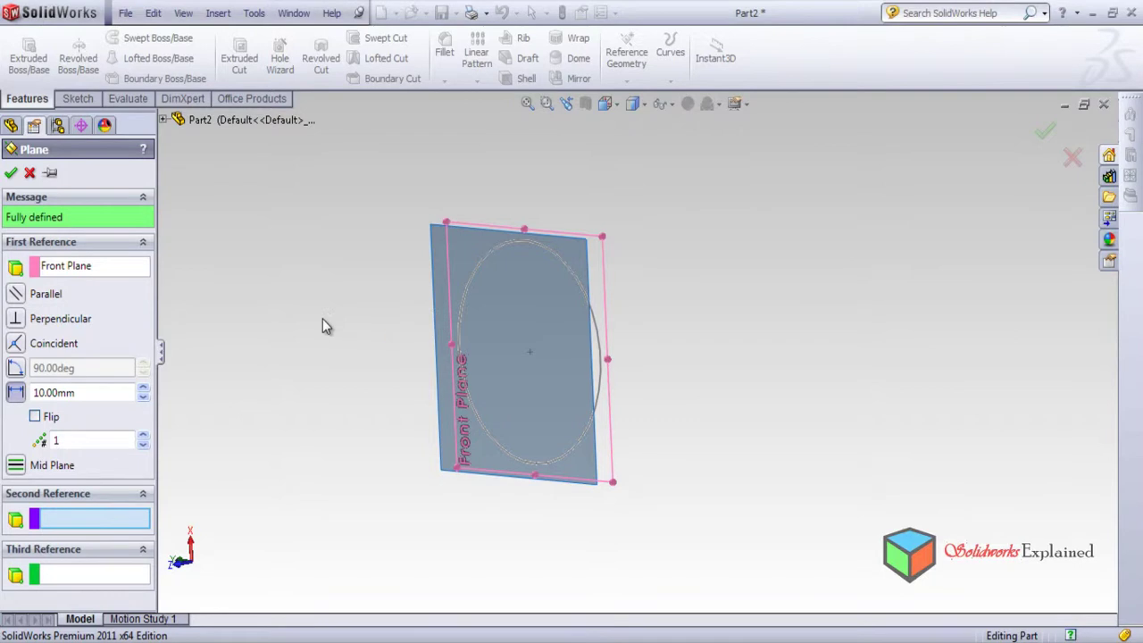
left_click(144, 389)
left_click(144, 389)
left_click(144, 389)
left_click(144, 390)
middle_click_drag(263, 329, 269, 481)
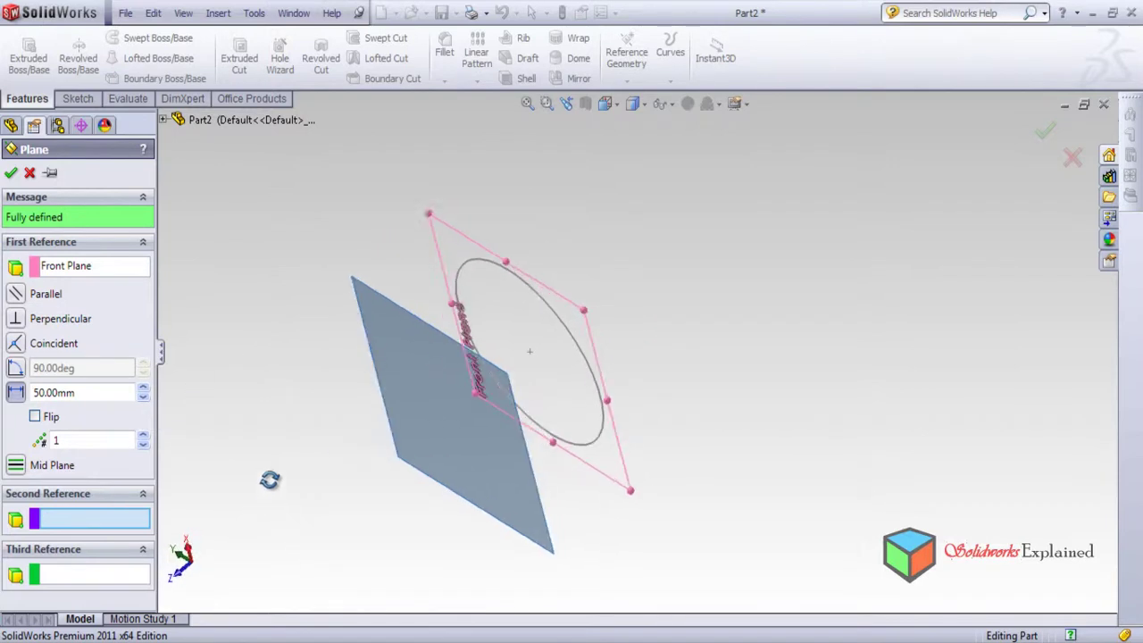
Try offset distances of 110 mm, 30 mm and 60 mm for the new reference plane
left_click(144, 389)
left_click(144, 389)
left_click(144, 389)
left_click(144, 390)
left_click(144, 389)
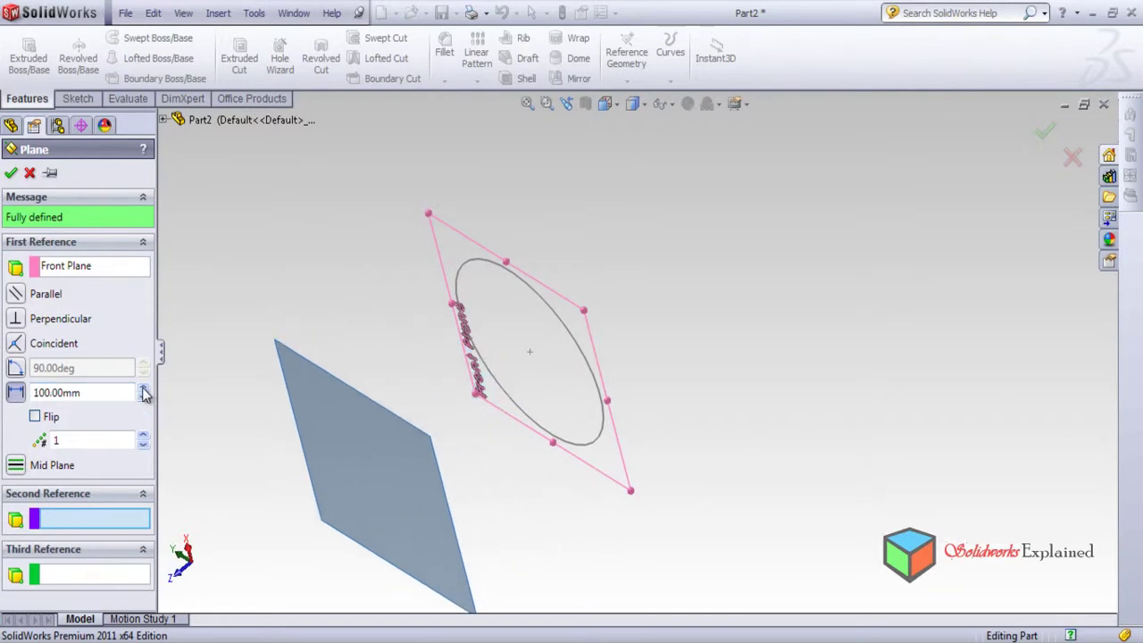
left_click(144, 391)
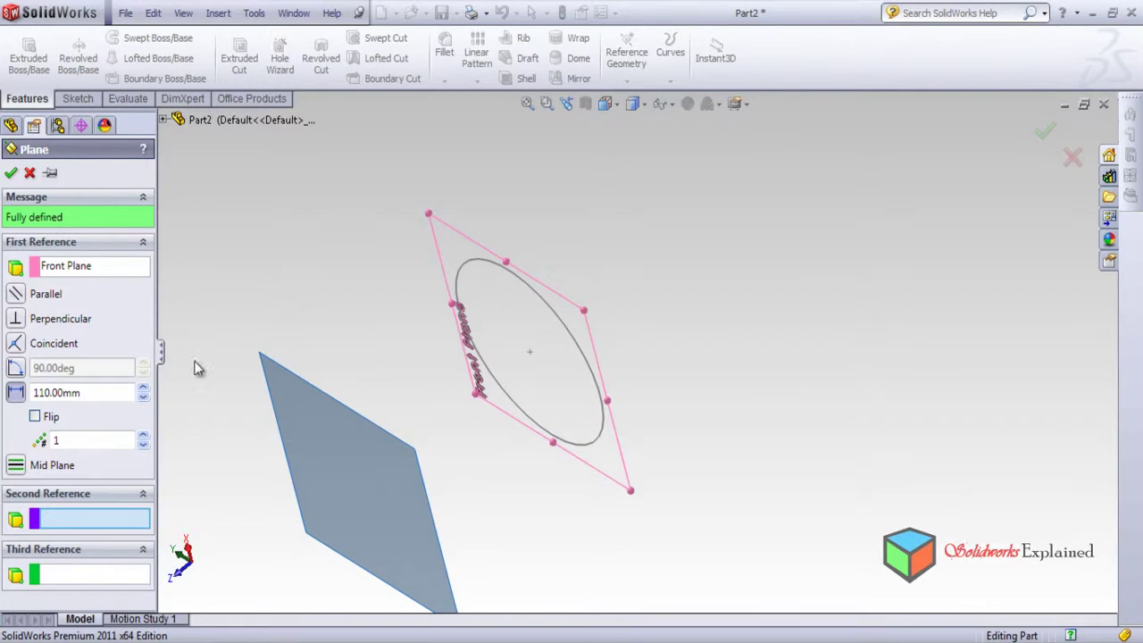
left_click(149, 398)
left_click(148, 397)
left_click(148, 398)
left_click(149, 398)
left_click(148, 398)
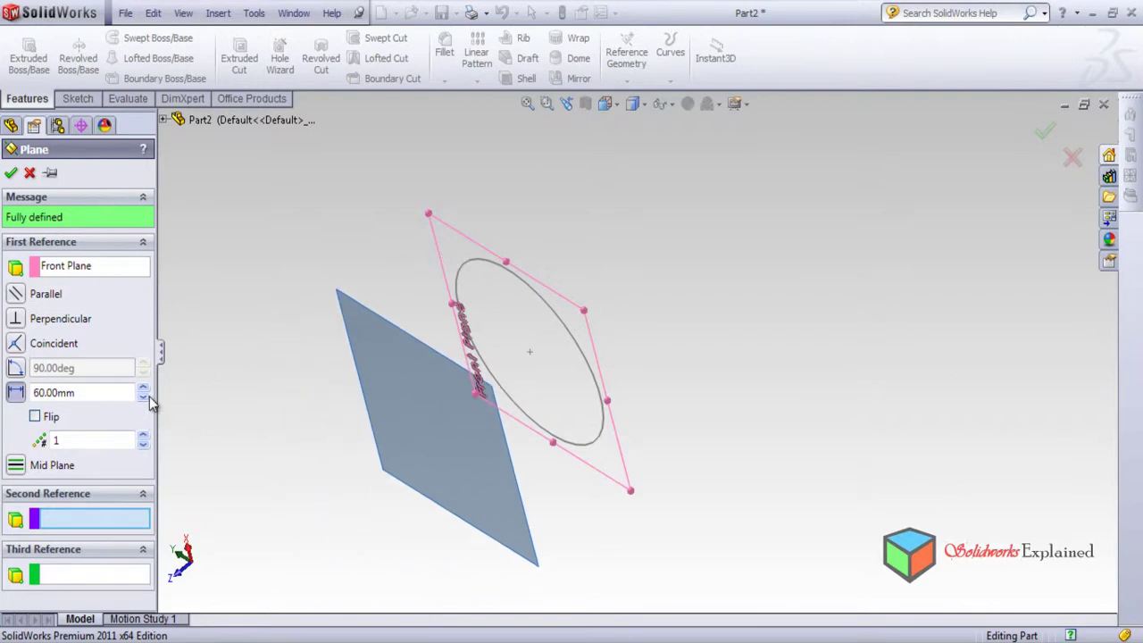
left_click(149, 398)
left_click(148, 397)
left_click(148, 397)
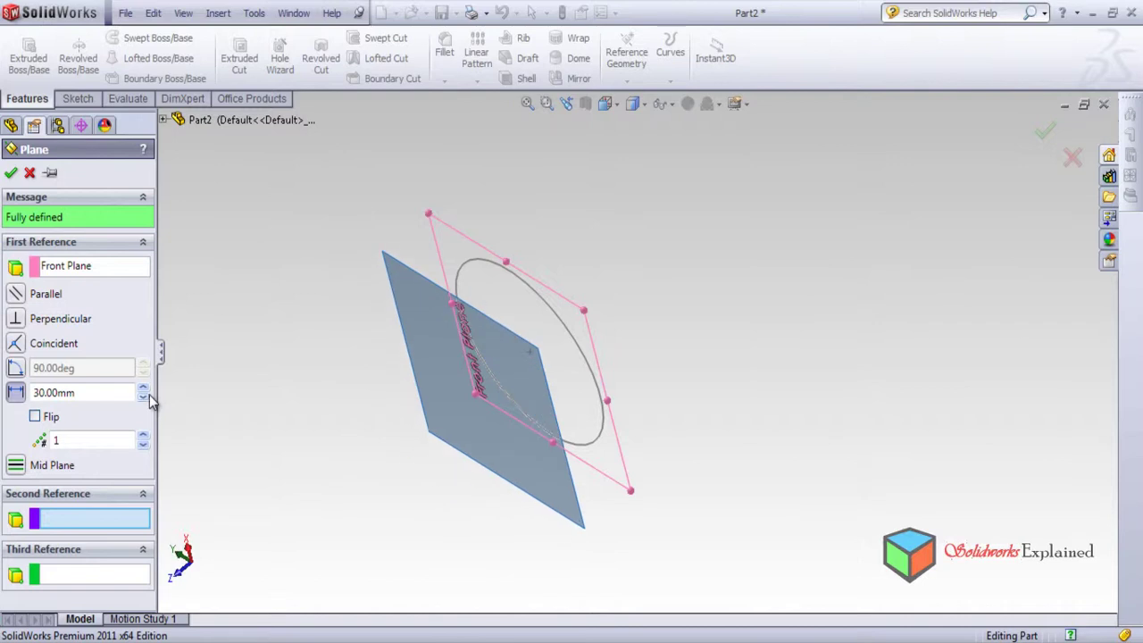
left_click(143, 388)
left_click(143, 387)
left_click(143, 388)
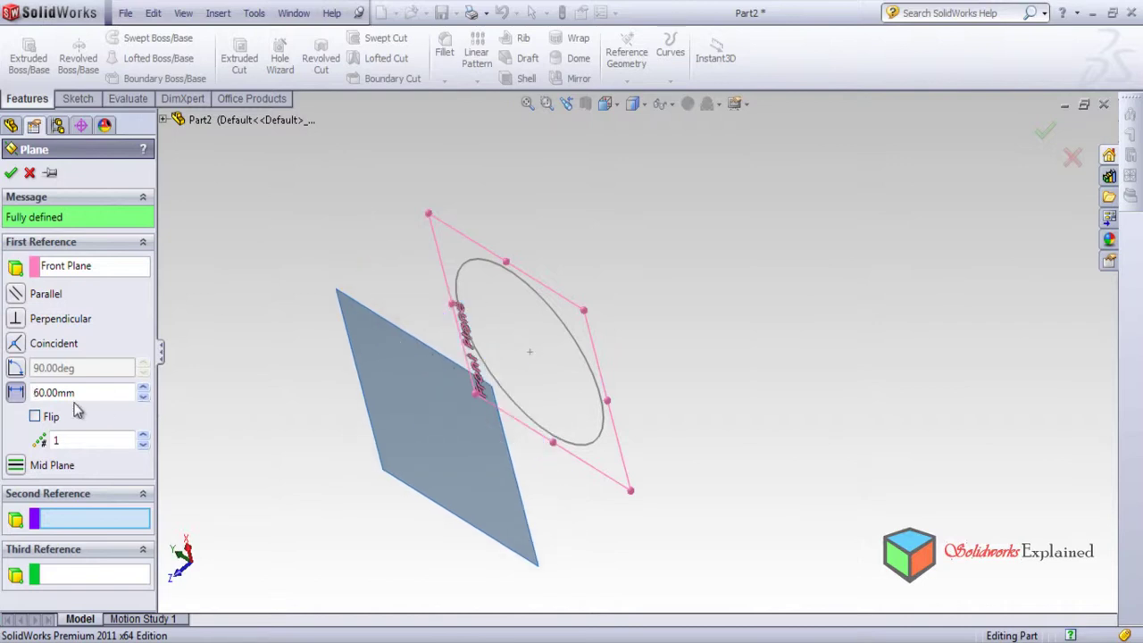
Try flipping the new plane to the opposite side of the Front Plane, and restore the original side
middle_click_drag(268, 420, 360, 394)
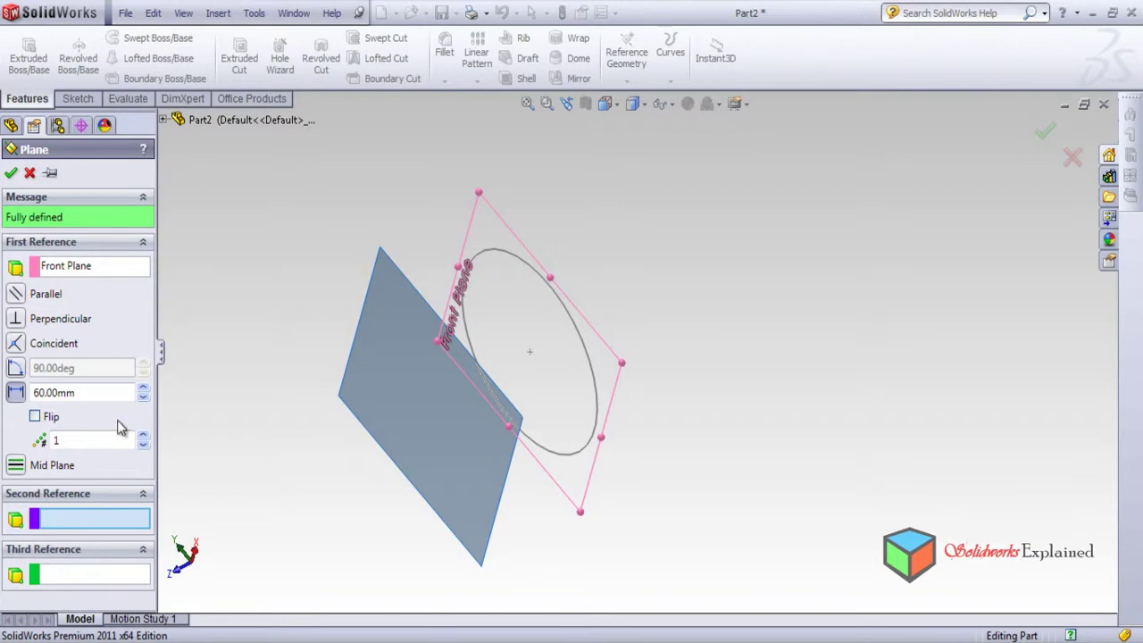
left_click(34, 417)
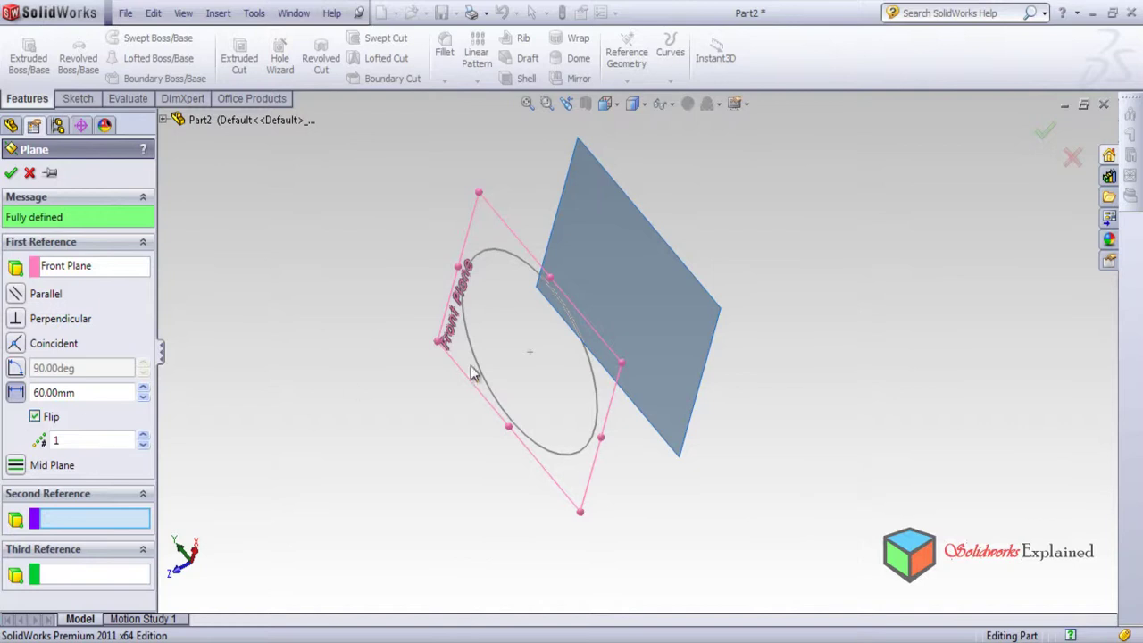
left_click(35, 417)
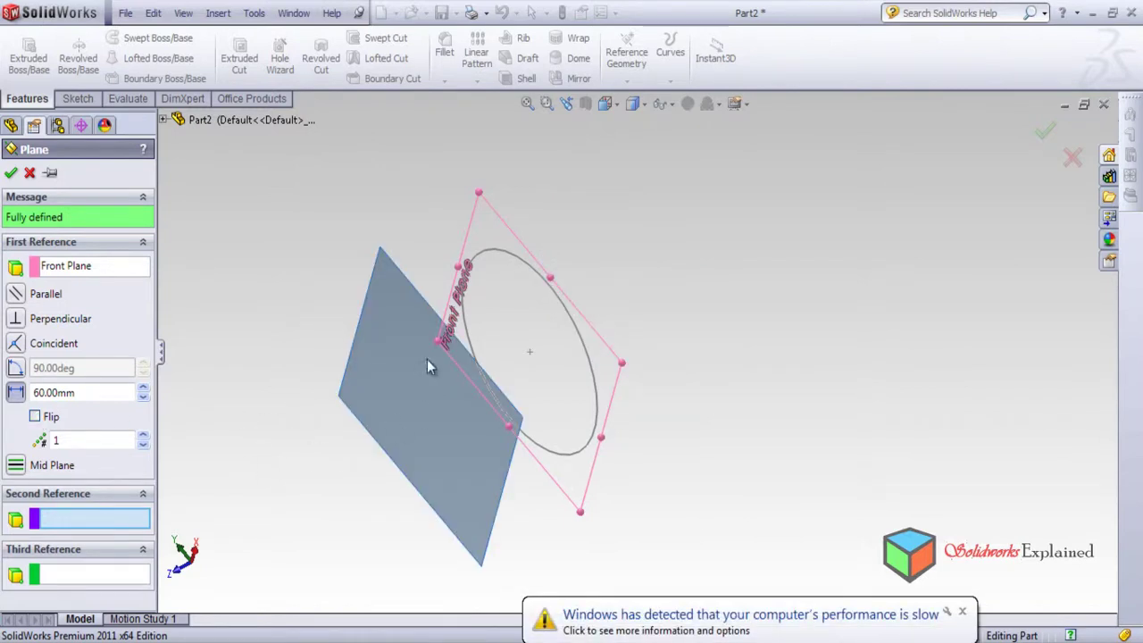
Dismiss the system performance notification, set the new plane's offset distance to 50 mm, and create the plane
left_click(963, 613)
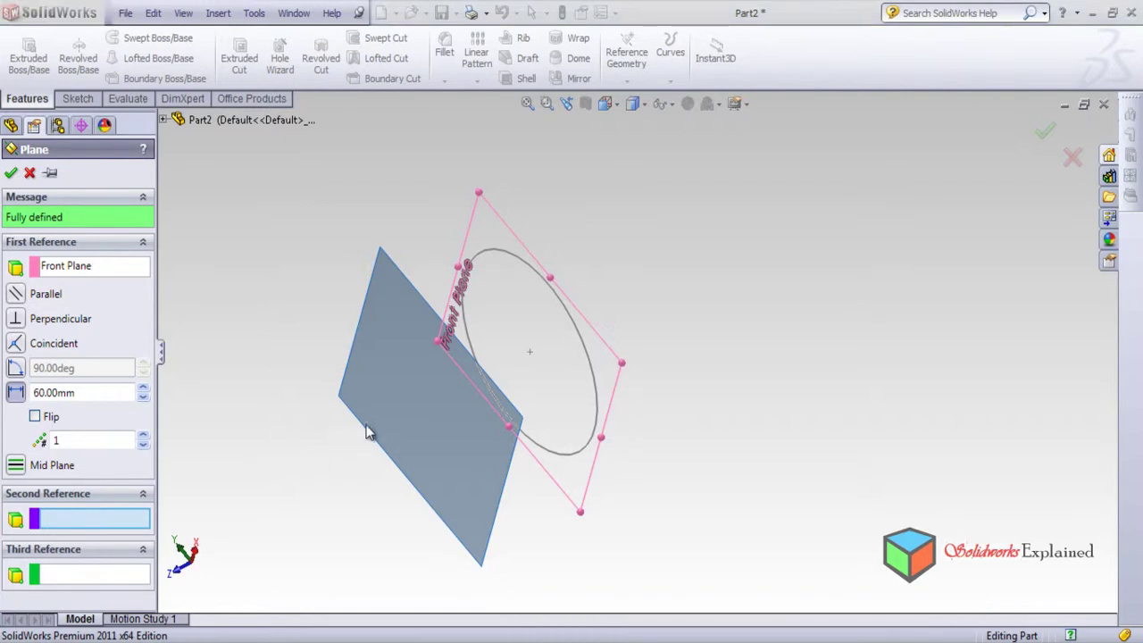
double_click(92, 390)
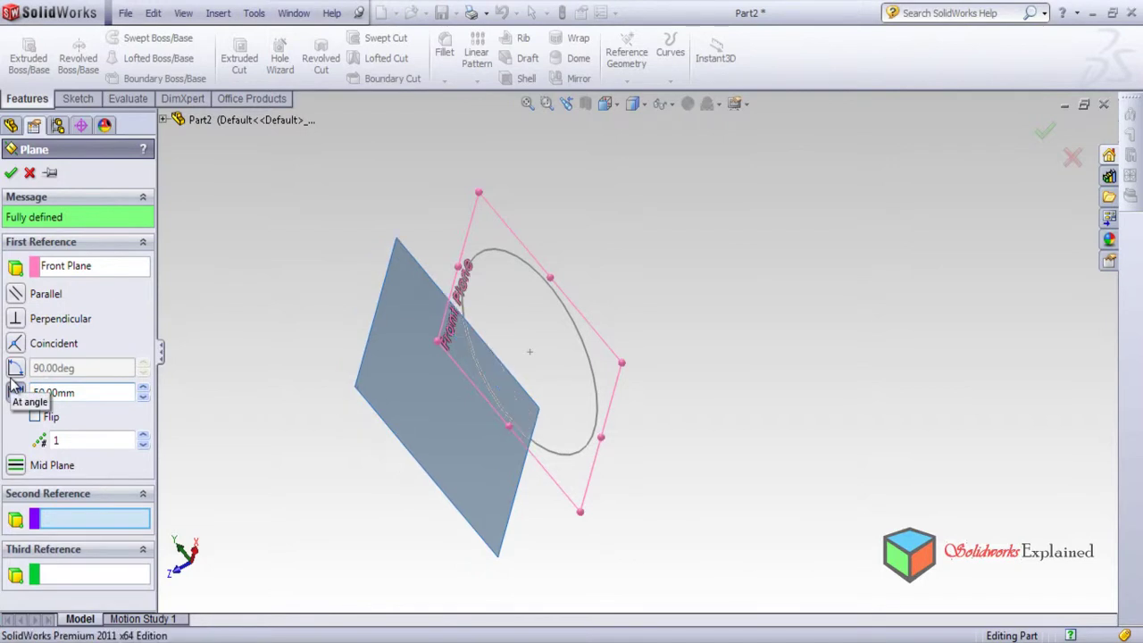
left_click(10, 174)
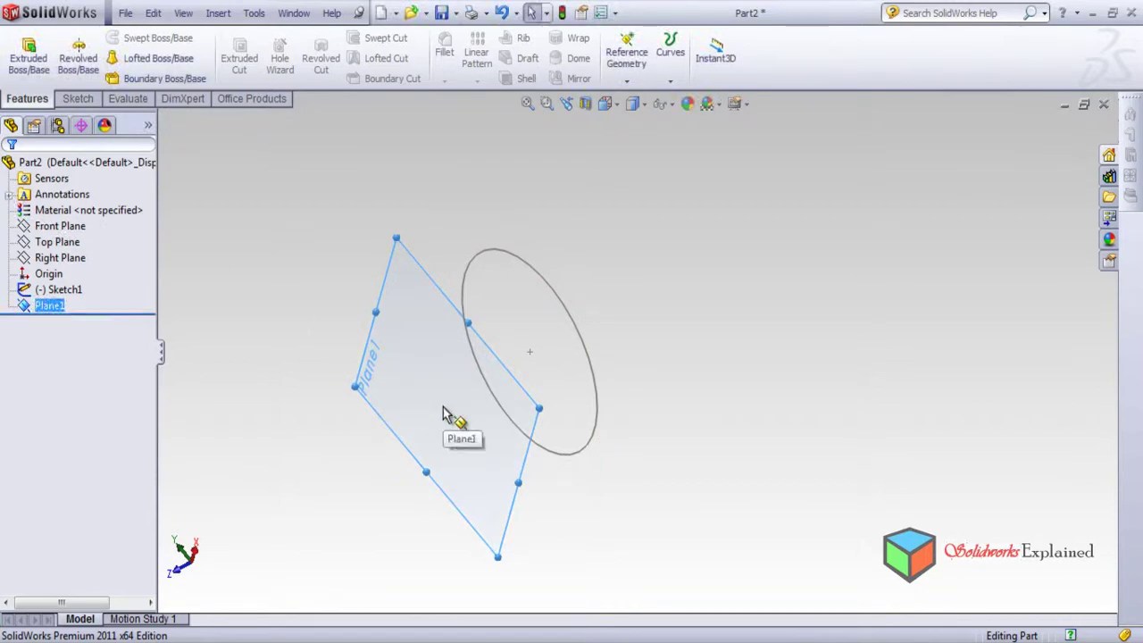
Sketch a circle of about 41 mm radius on Plane1, viewed face-on and concentric with the first sketch's circle
right_click(41, 307)
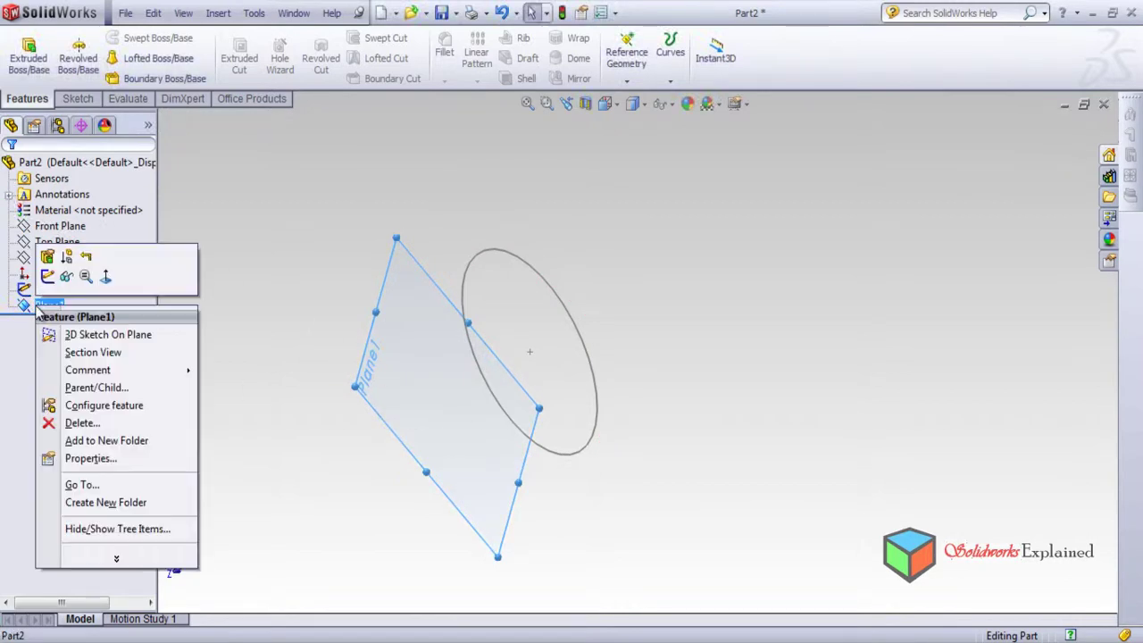
left_click(105, 276)
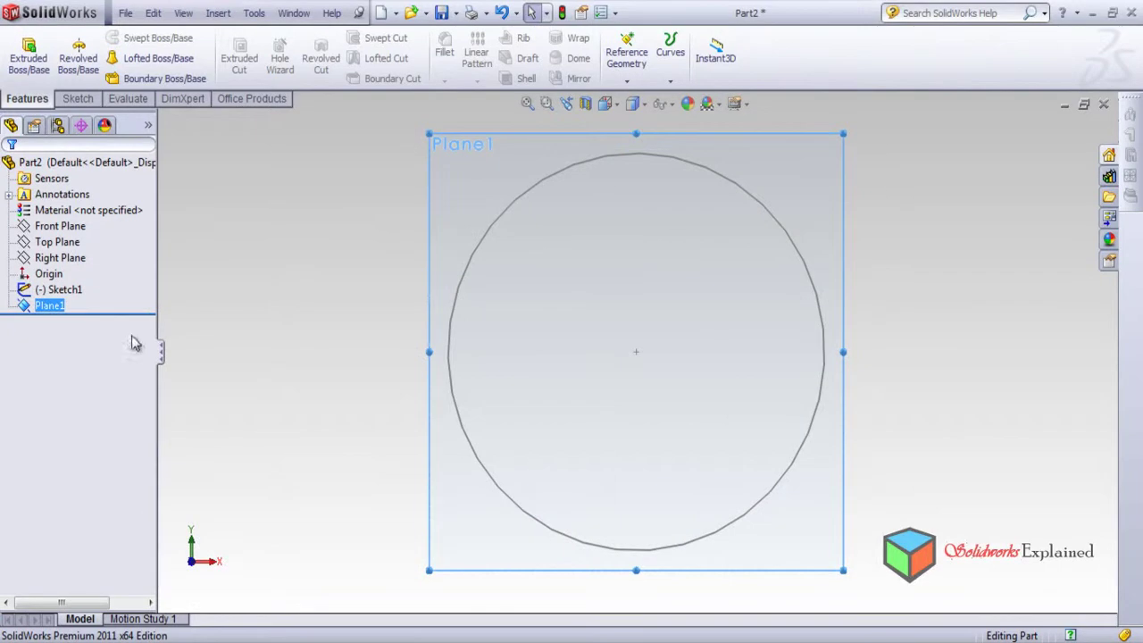
left_click(84, 101)
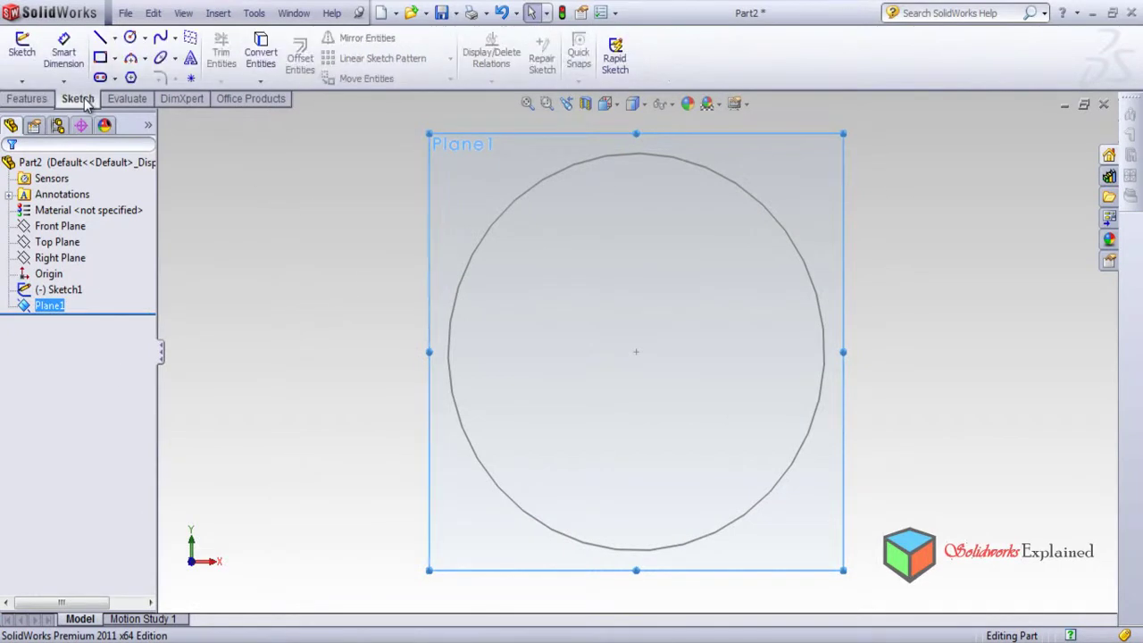
left_click(126, 40)
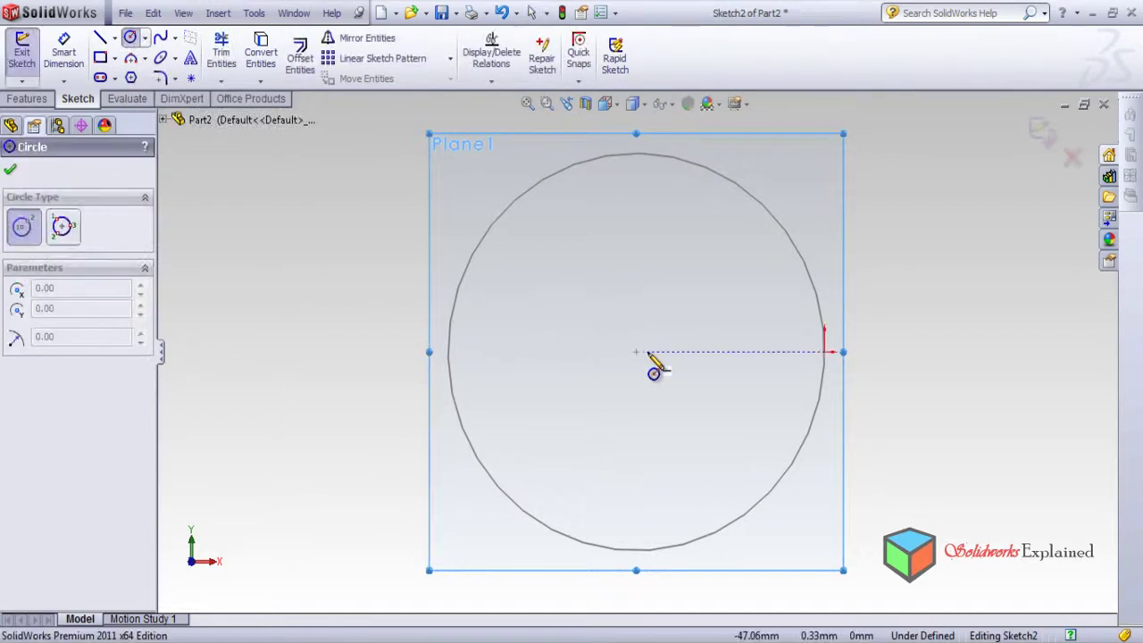
left_click_drag(636, 353, 744, 461)
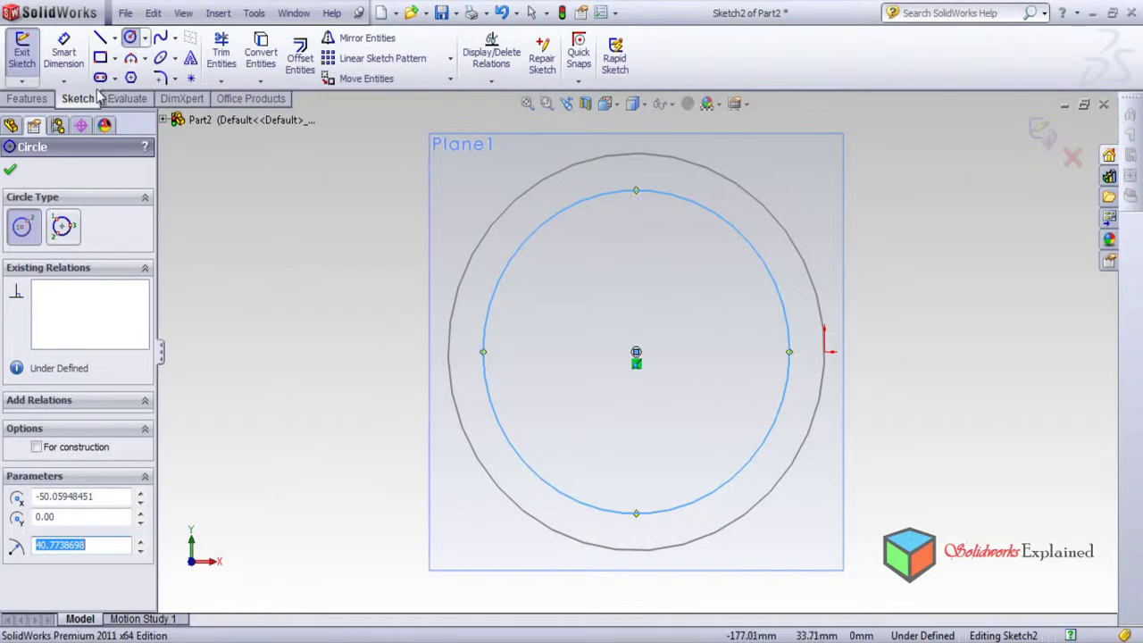
Dimension the new circle on Plane1 with a diameter of 100 mm
left_click(63, 52)
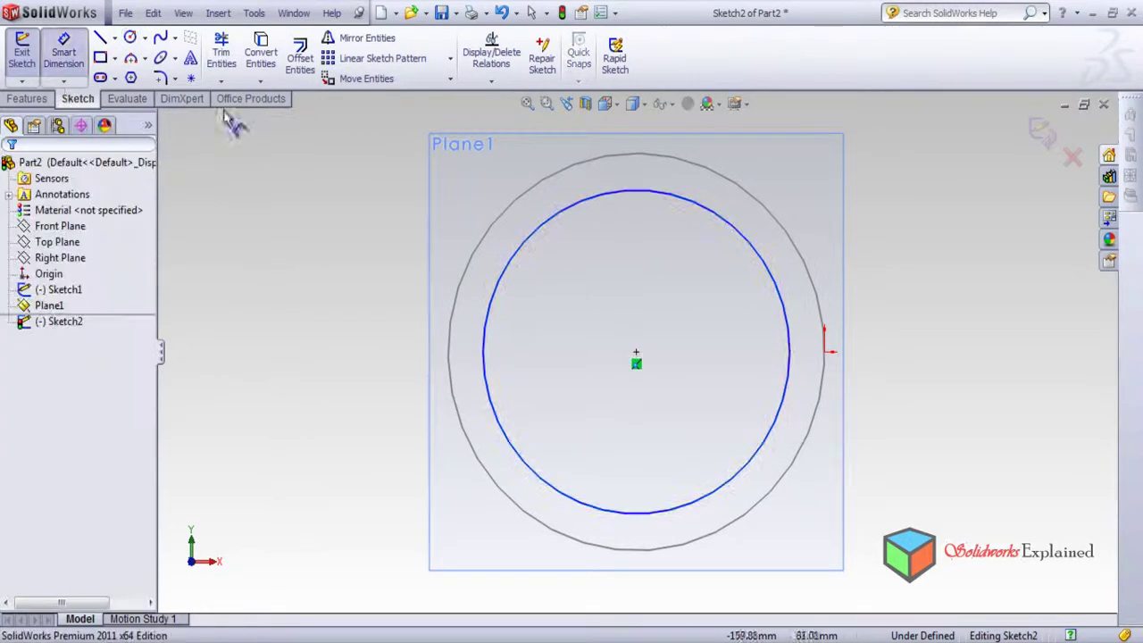
left_click(507, 280)
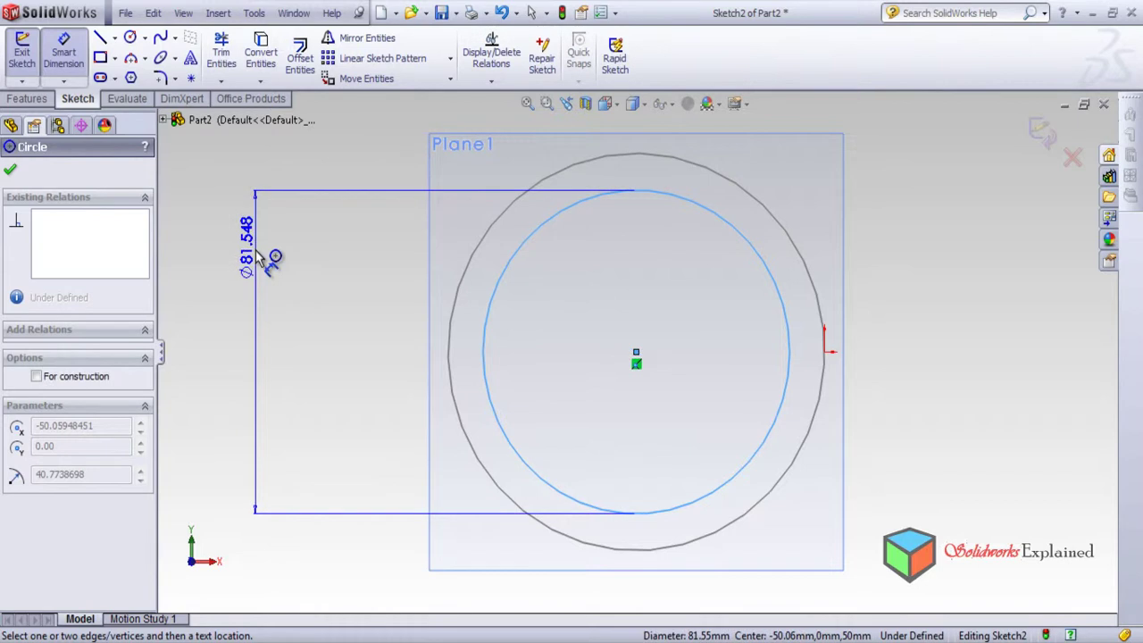
left_click(237, 262)
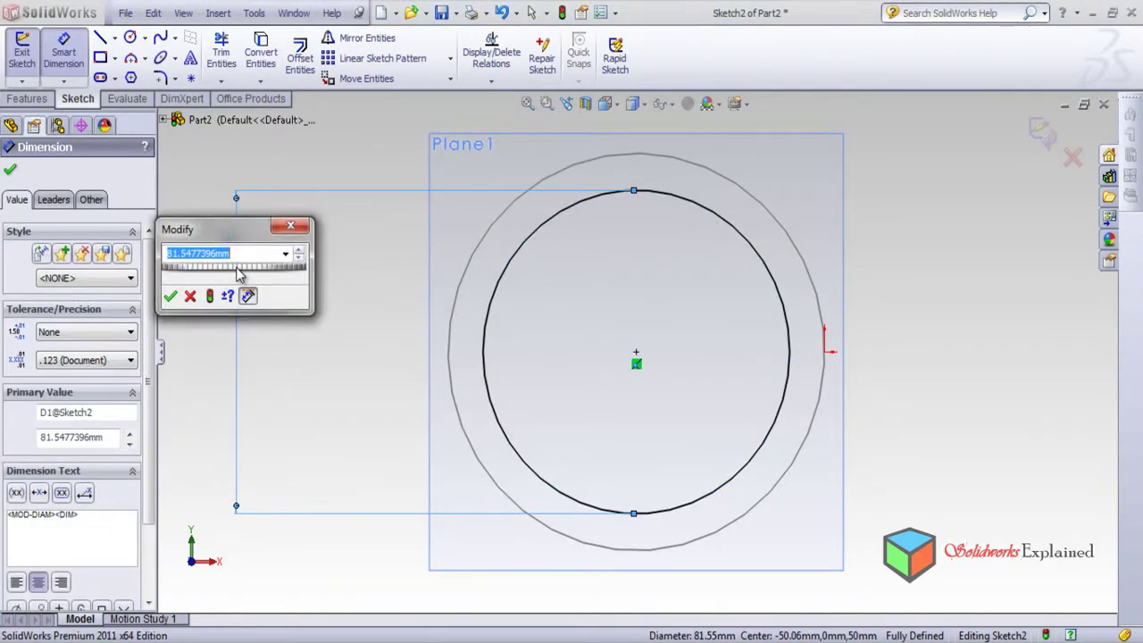
type("100")
key("Return")
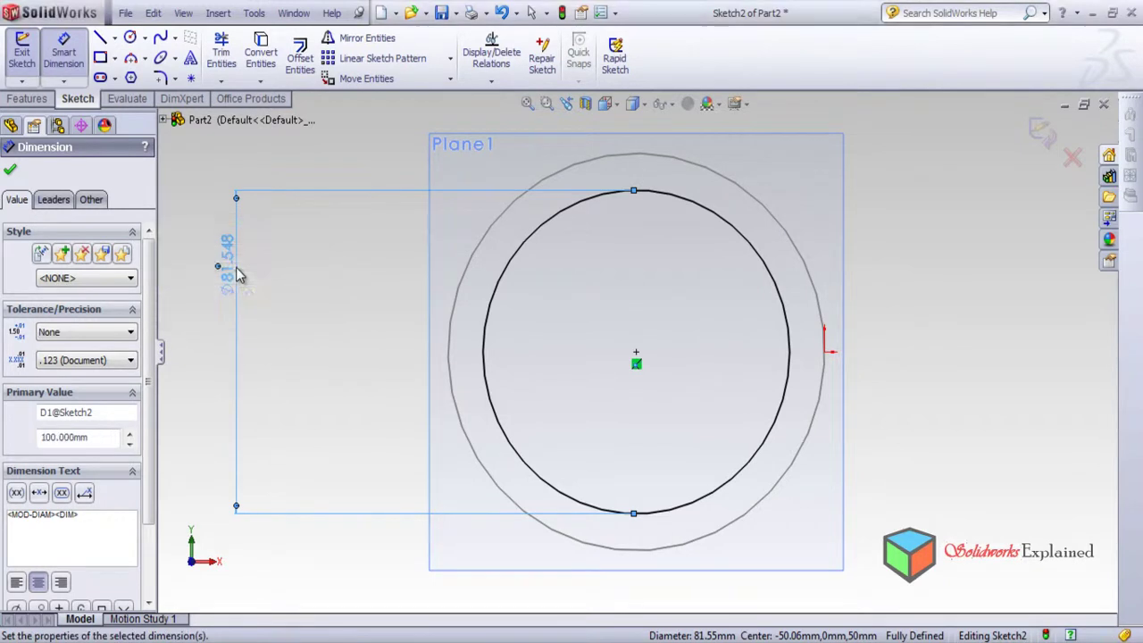
Accept the 100 mm diameter dimension and finish the sketch on Plane1
left_click(12, 171)
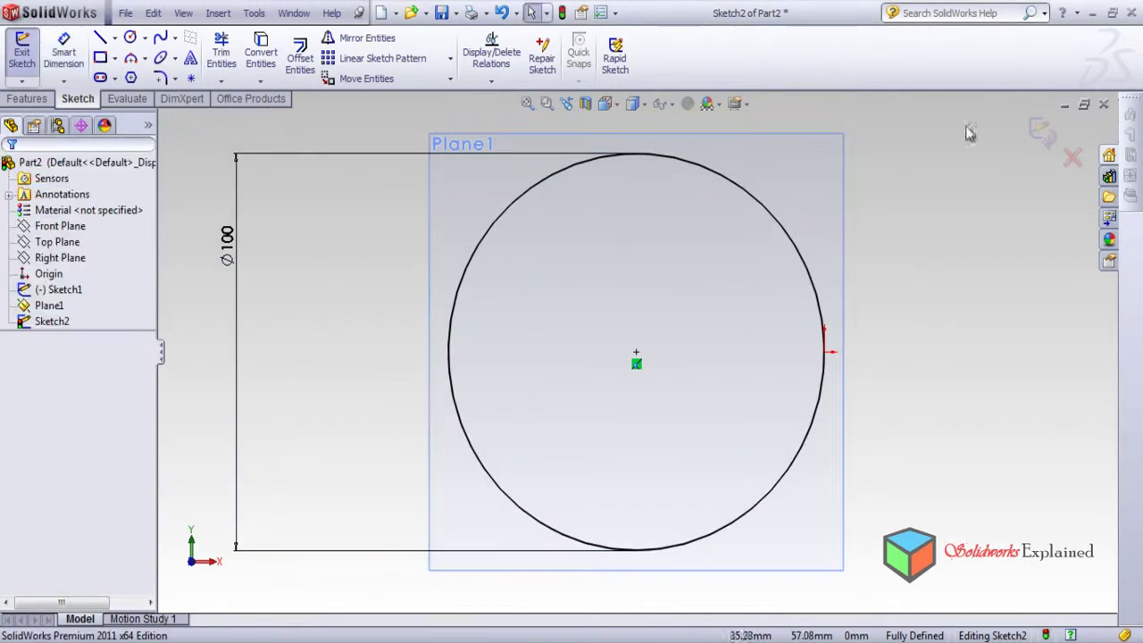
left_click(1038, 132)
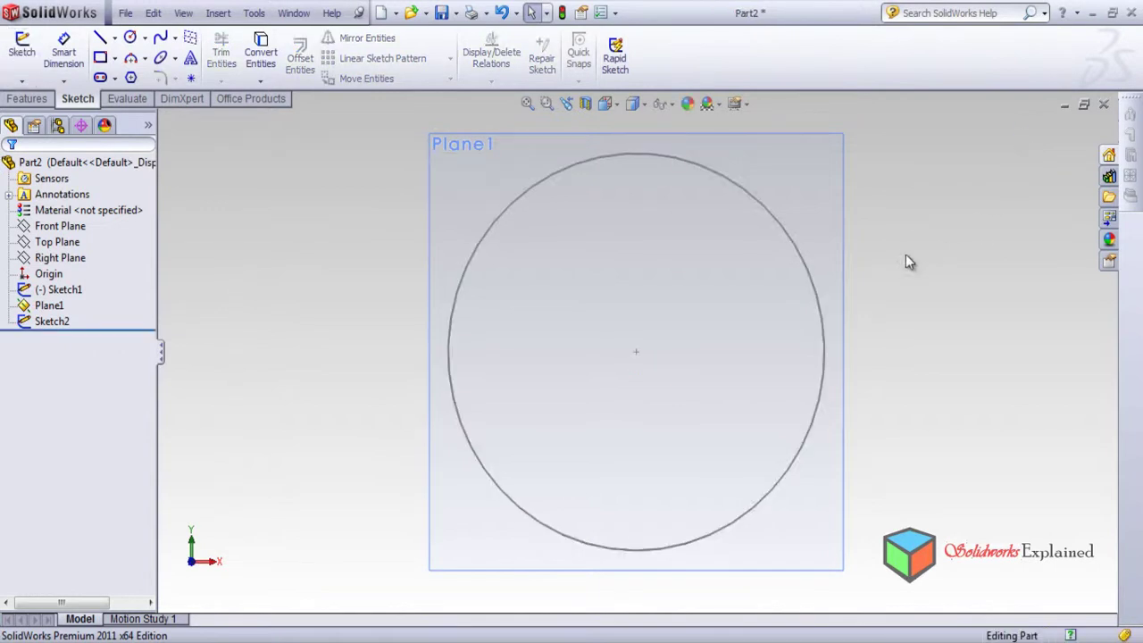
key("f")
middle_click_drag(765, 440, 830, 393)
left_click(79, 293)
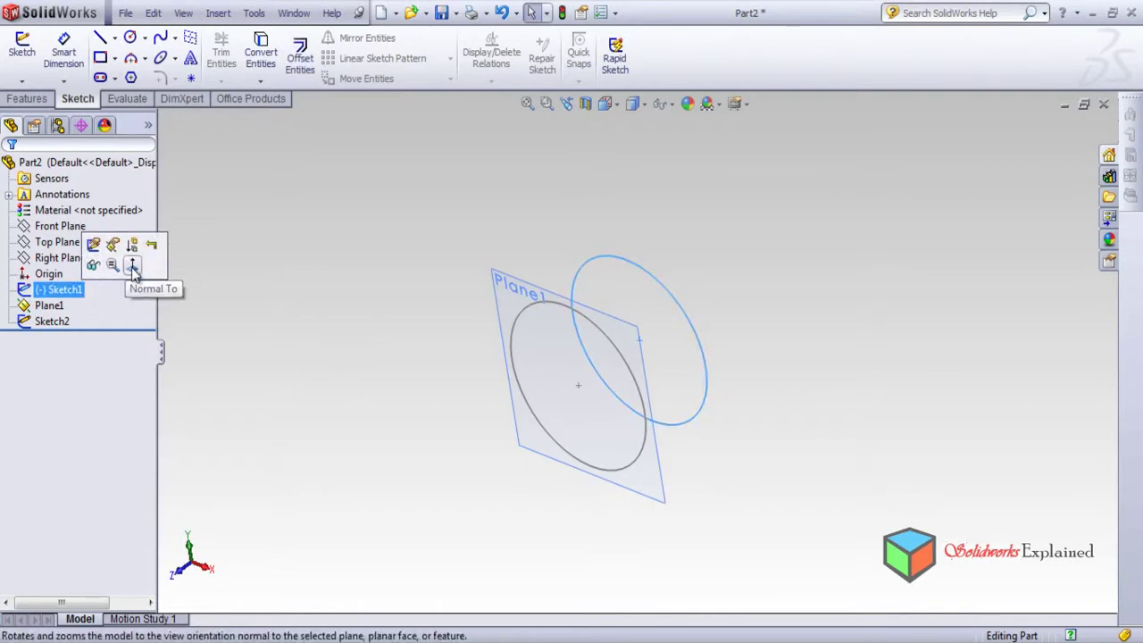
left_click(288, 236)
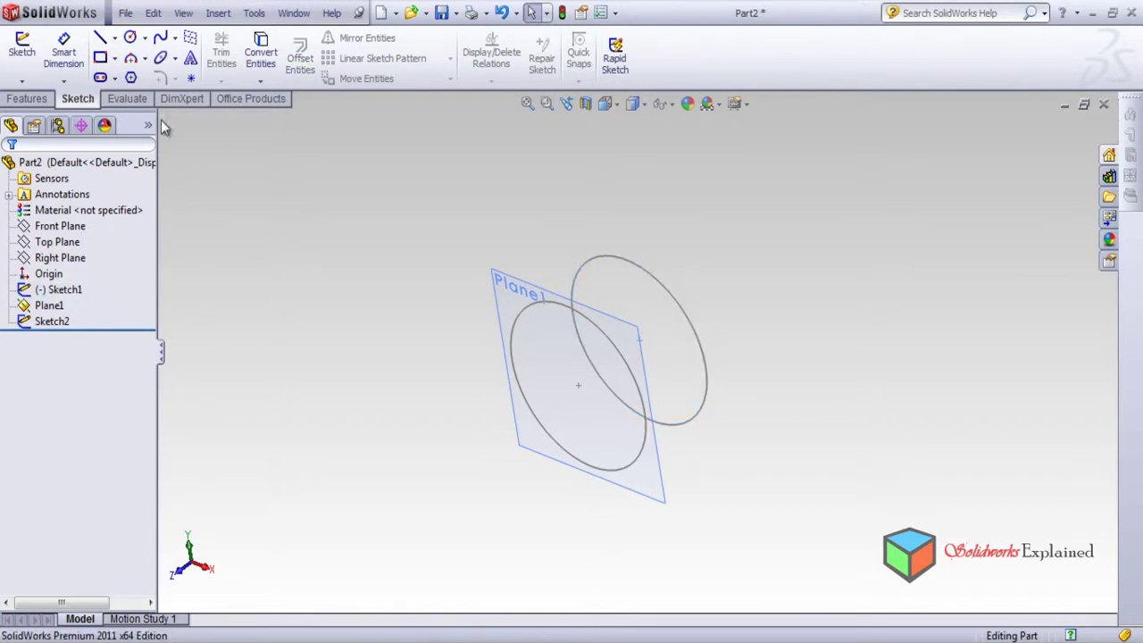
Add a reference diameter dimension to the Front Plane circle and check the dimension's properties
left_click(63, 54)
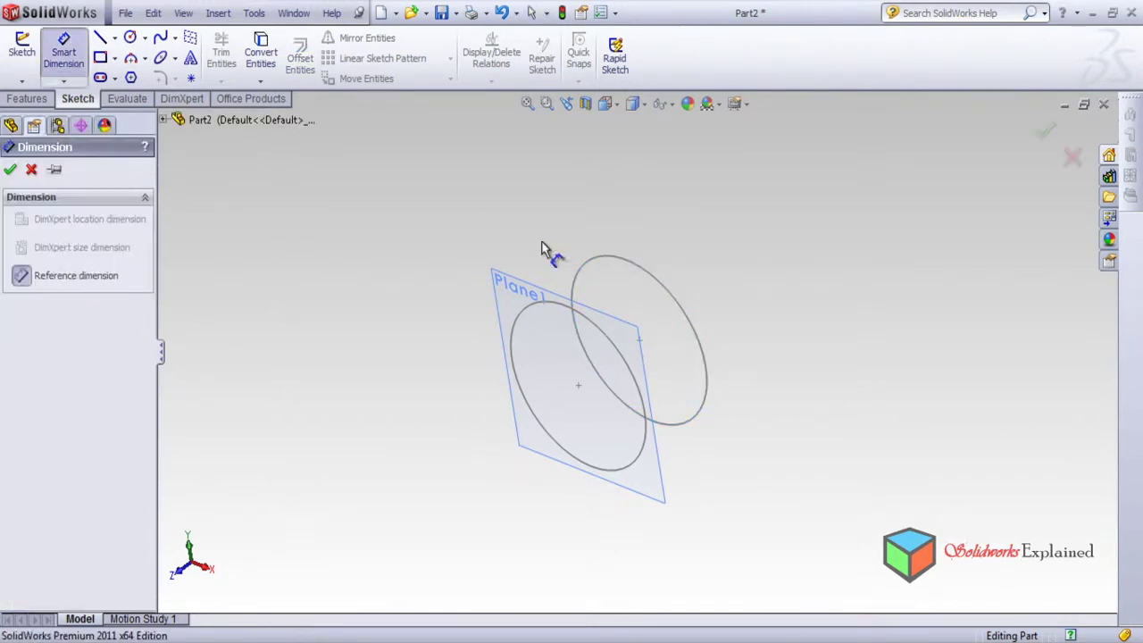
left_click(608, 258)
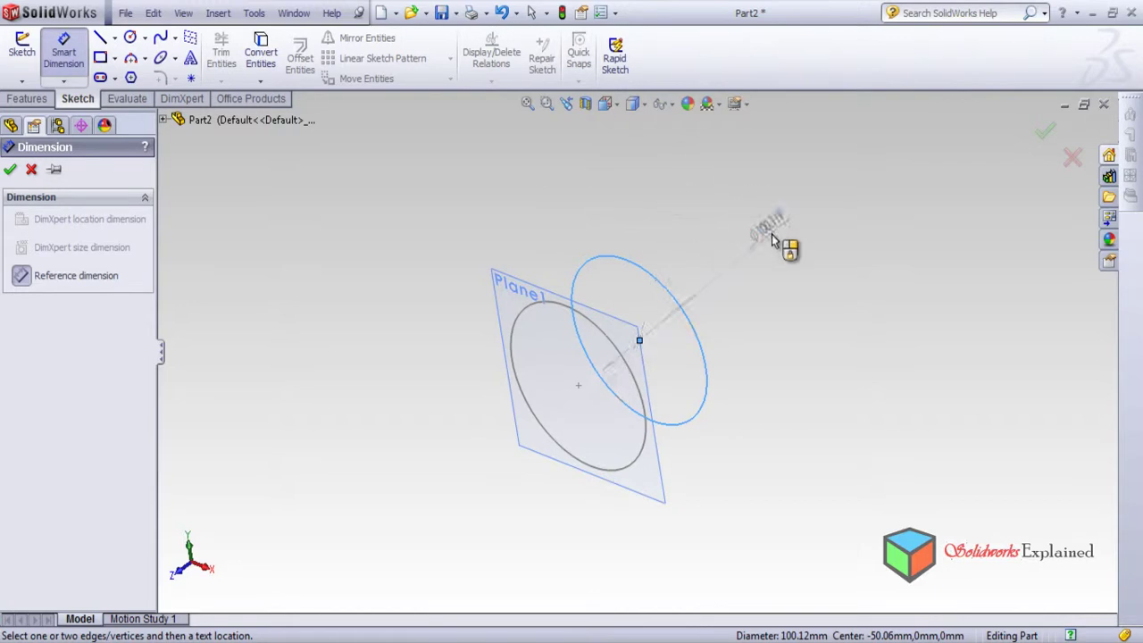
left_click(785, 248)
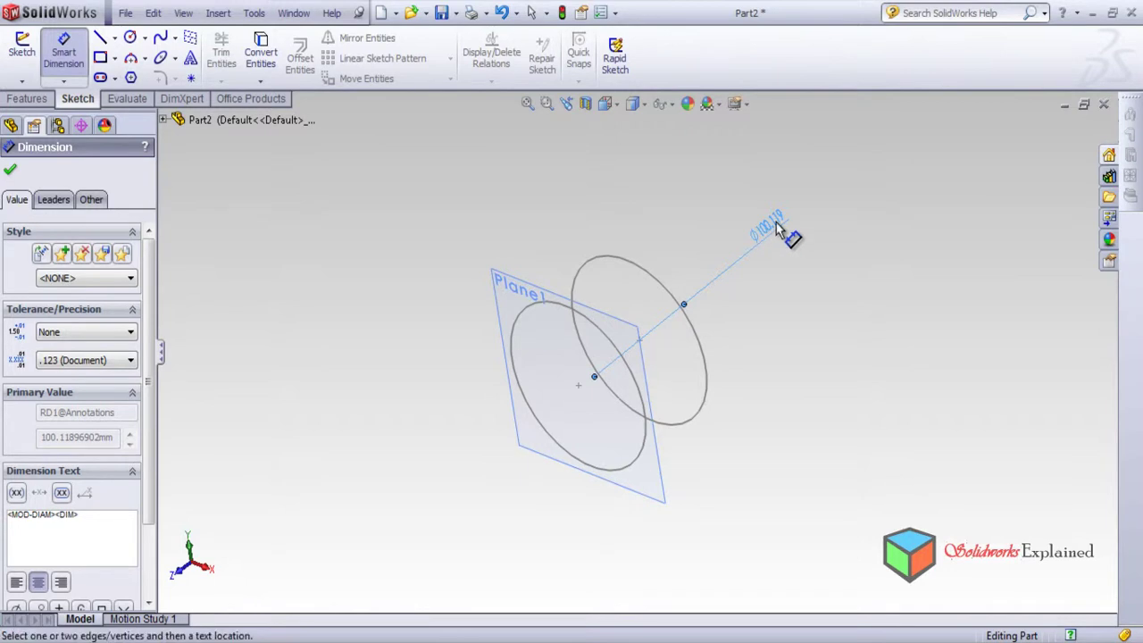
middle_click_drag(712, 324, 742, 340)
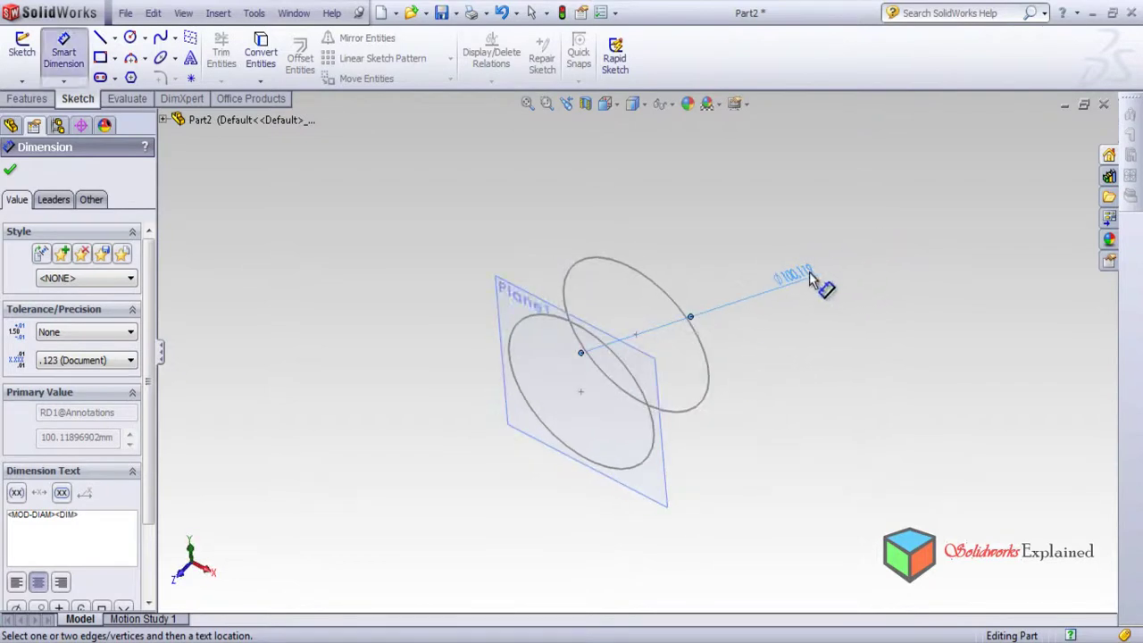
left_click_drag(150, 347, 148, 420)
left_click_drag(140, 459, 161, 327)
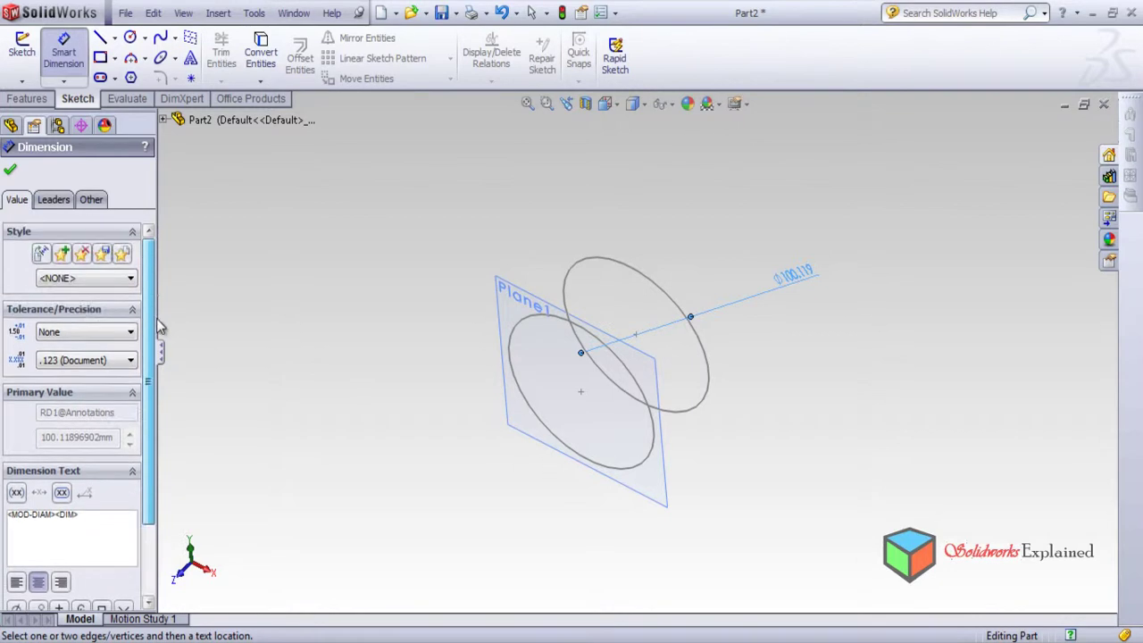
left_click(11, 173)
left_click(795, 279)
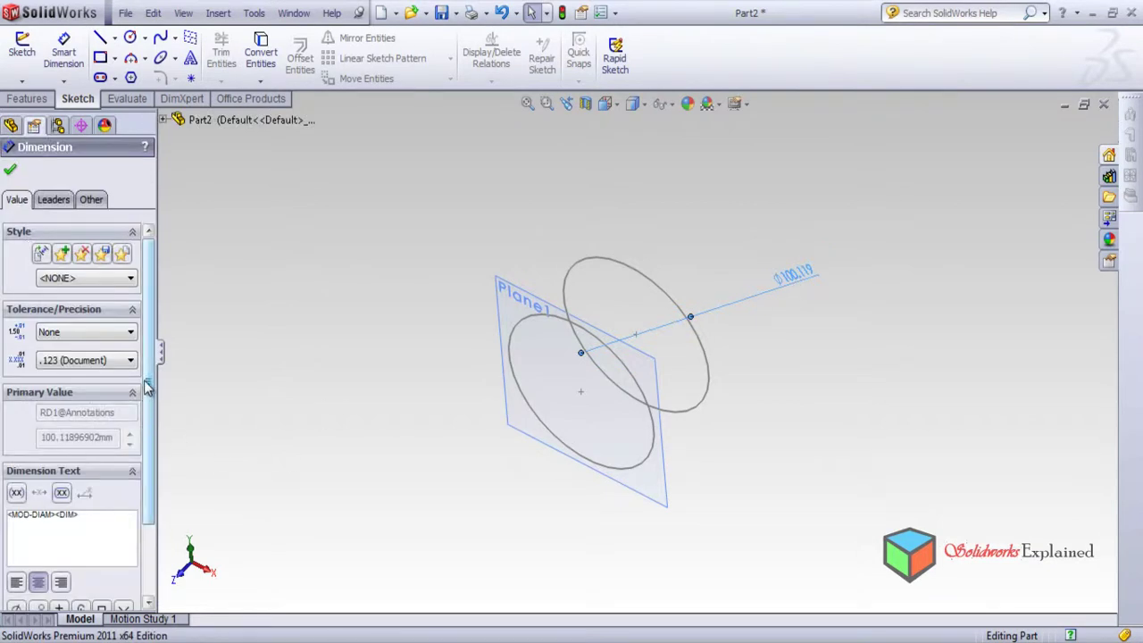
left_click_drag(148, 386, 165, 328)
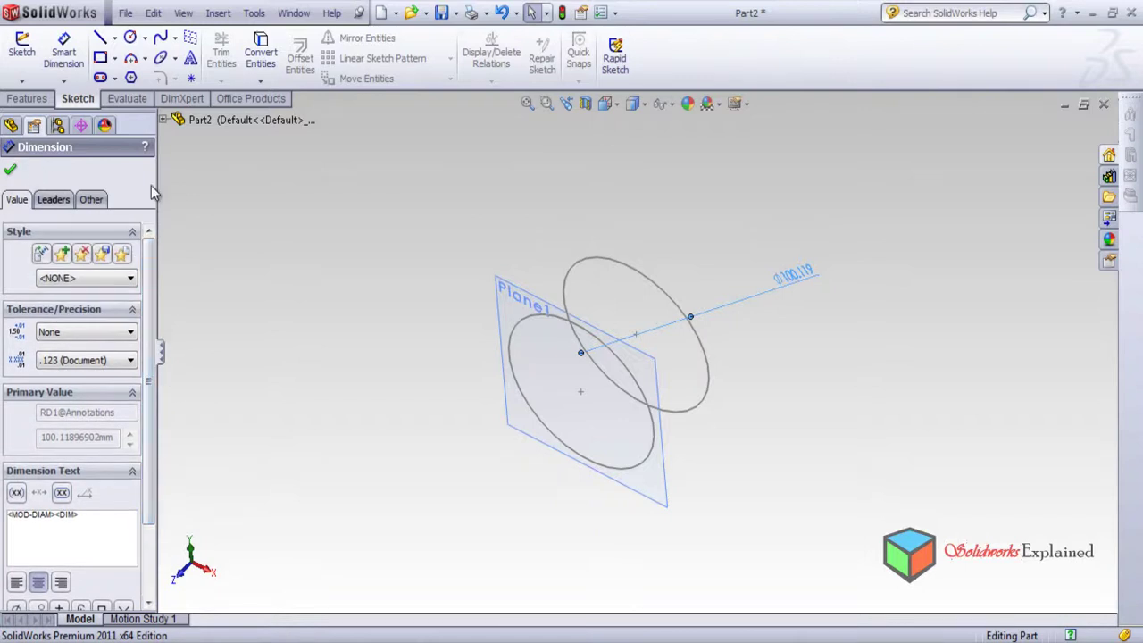
left_click(9, 174)
Edit the first sketch, shrink its circle to a radius of about 29 mm, and finish the sketch
middle_click_drag(580, 332, 592, 383)
middle_click_drag(668, 329, 608, 390)
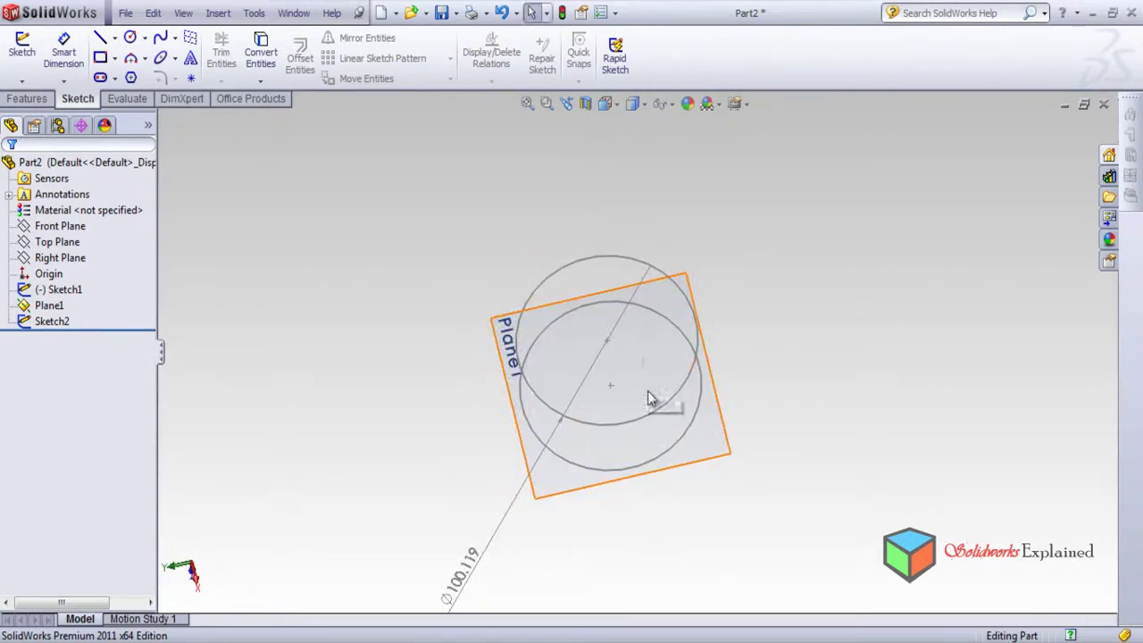
left_click(628, 429)
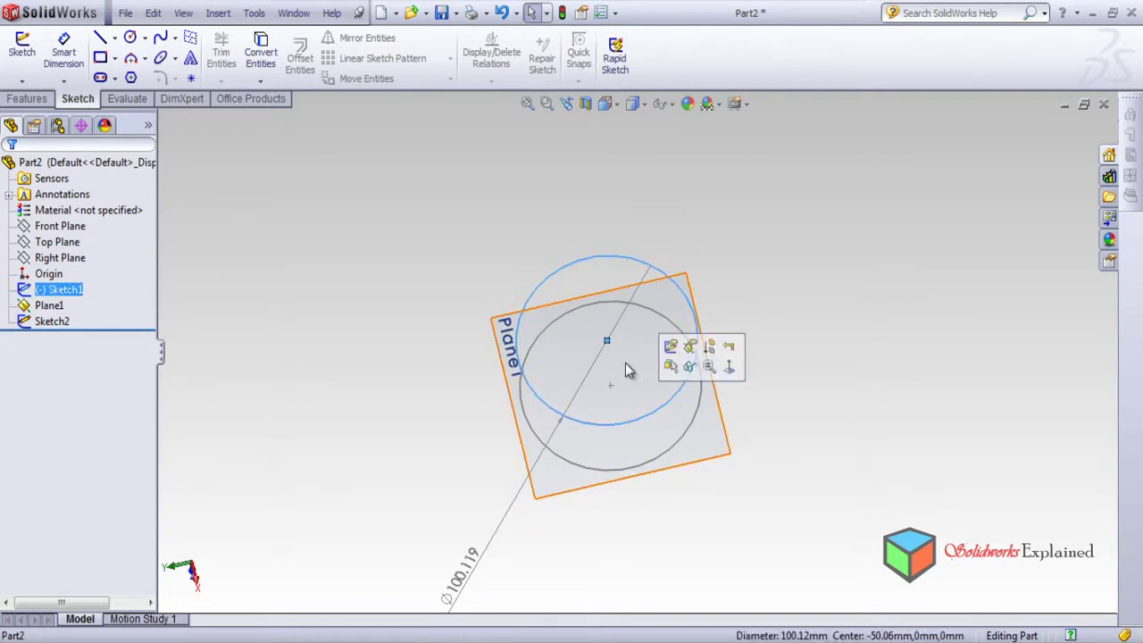
left_click(669, 349)
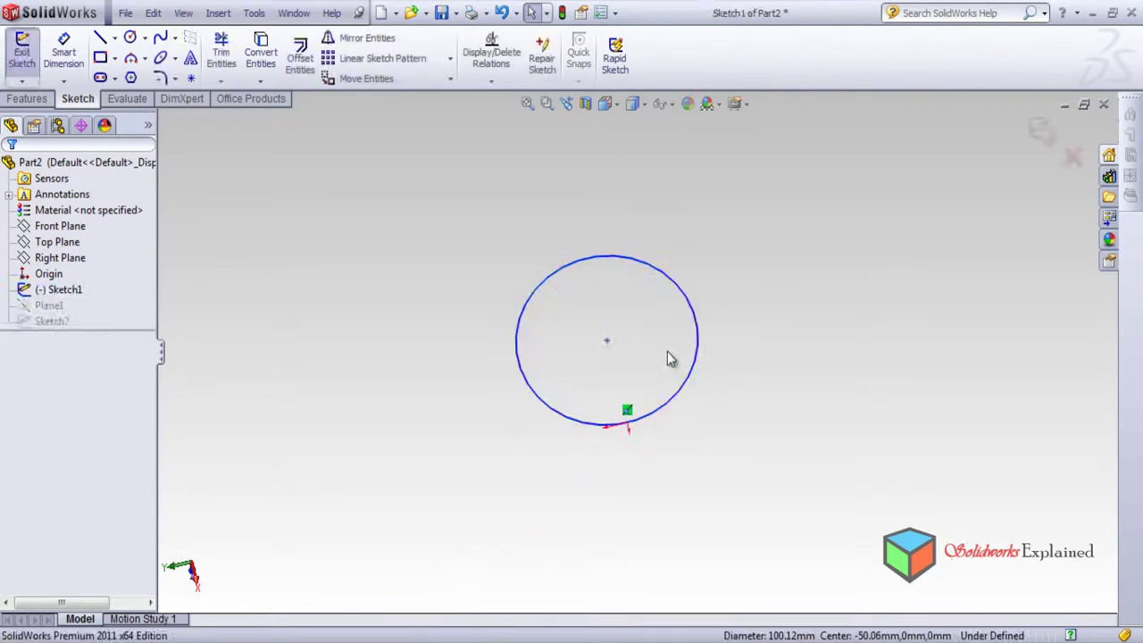
mouse_move(642, 416)
left_mouse_down()
mouse_move(626, 347)
mouse_move(624, 387)
mouse_move(649, 423)
mouse_move(639, 375)
mouse_move(644, 421)
mouse_move(651, 378)
left_mouse_up()
scroll(581, 393, "down", 2)
middle_click_drag(705, 388, 589, 463)
scroll(616, 451, "down", 3)
scroll(617, 451, "up", 5)
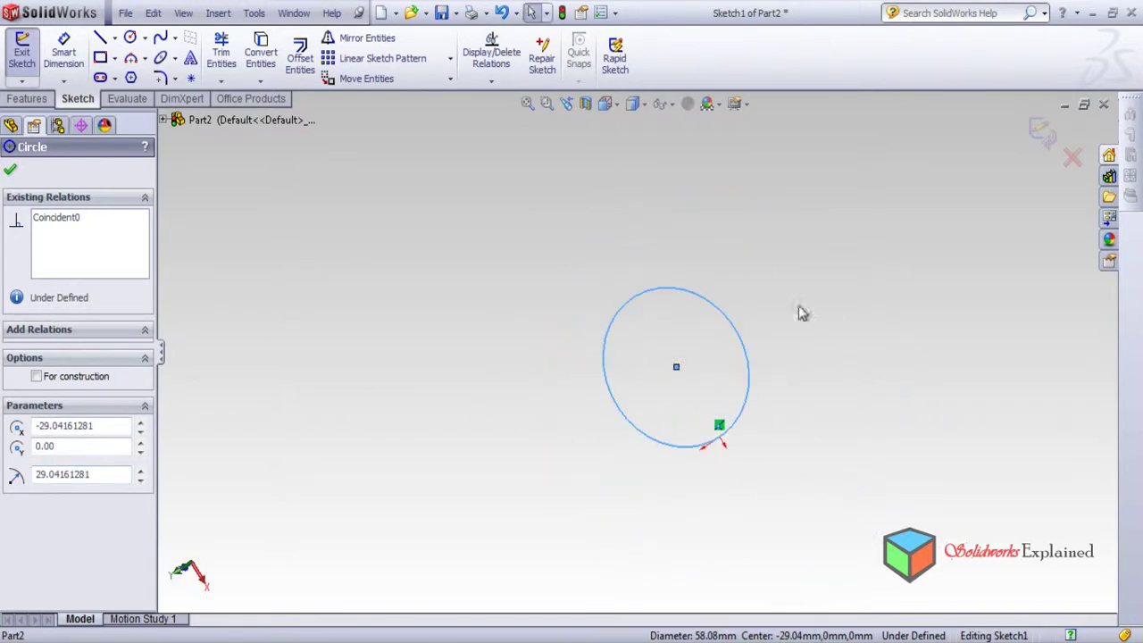
left_click(1029, 140)
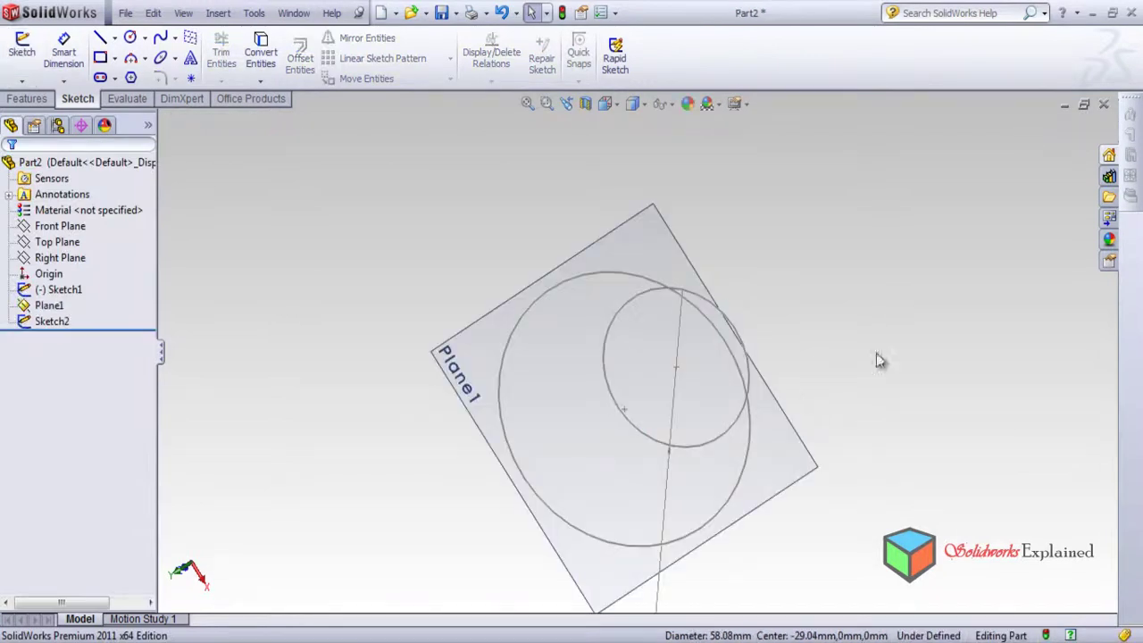
Examine the reference diameter dimension on the resized Front Plane circle from several angles and distances
mouse_move(757, 261)
middle_mouse_down()
mouse_move(831, 449)
mouse_move(735, 451)
mouse_move(832, 280)
mouse_move(786, 360)
mouse_move(839, 362)
middle_mouse_up()
scroll(883, 375, "down", 2)
scroll(881, 387, "up", 4)
scroll(881, 409, "down", 4)
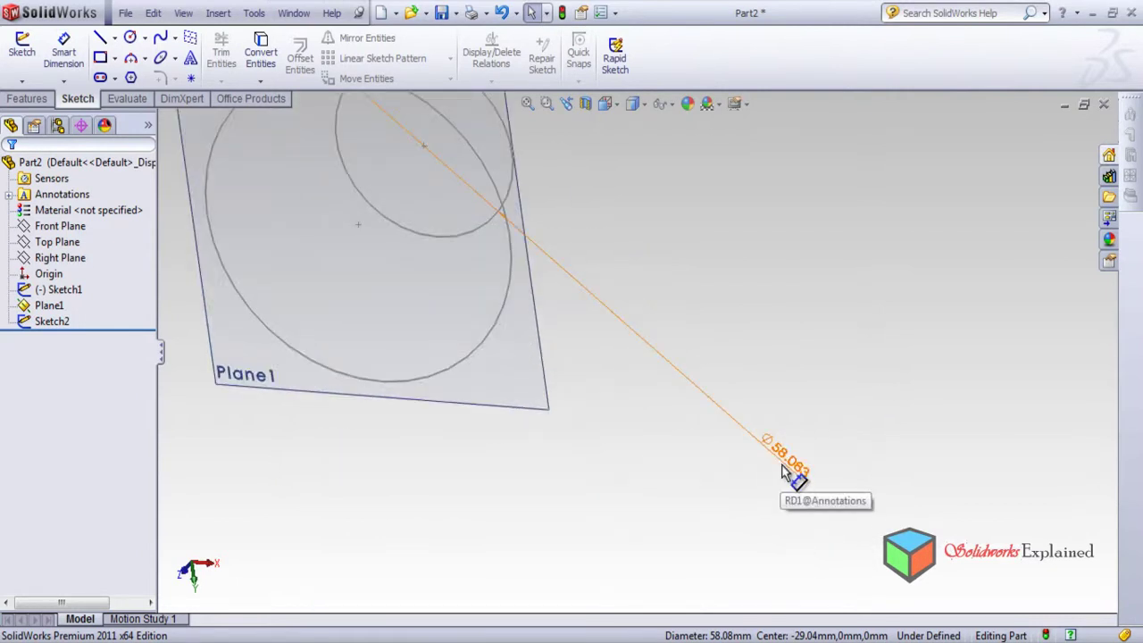
scroll(518, 345, "down", 3)
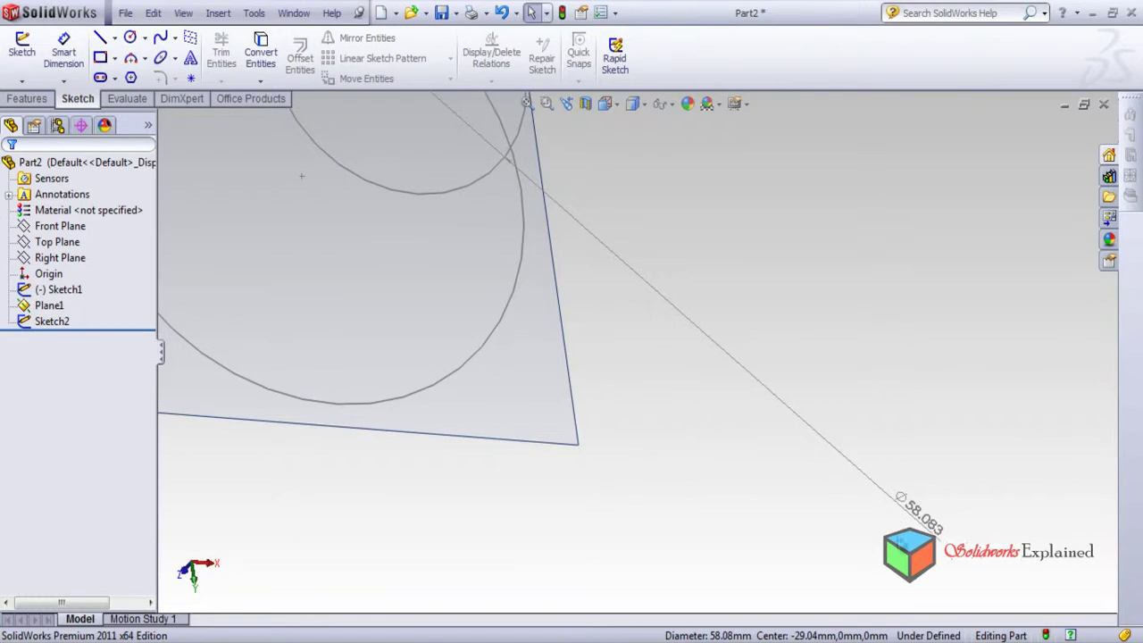
scroll(625, 393, "up", 4)
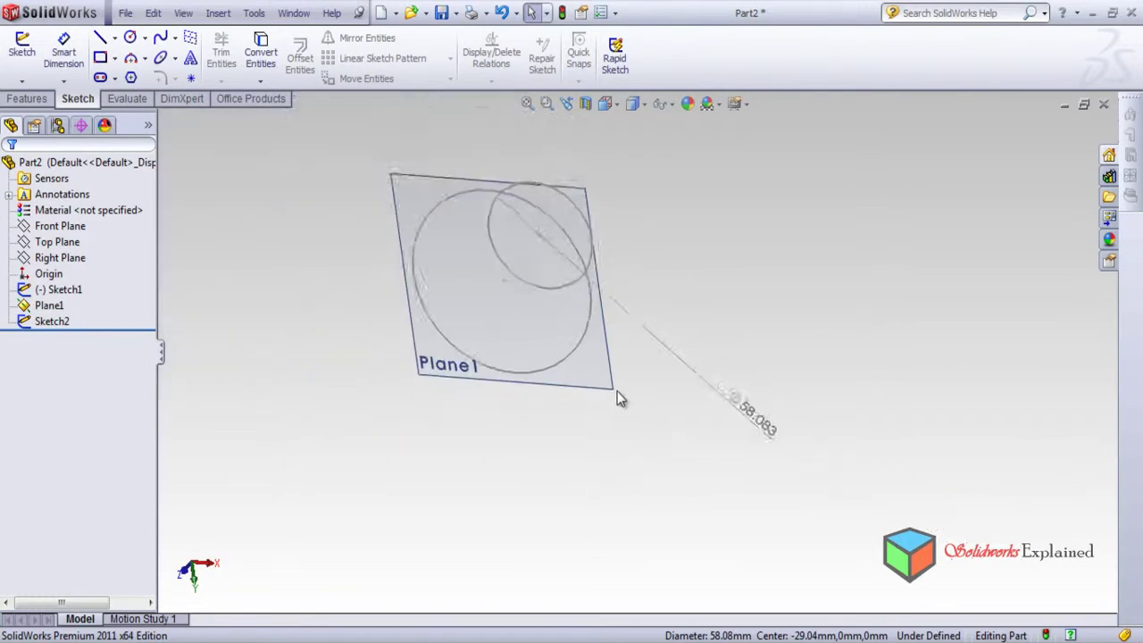
middle_click_drag(530, 483, 599, 487)
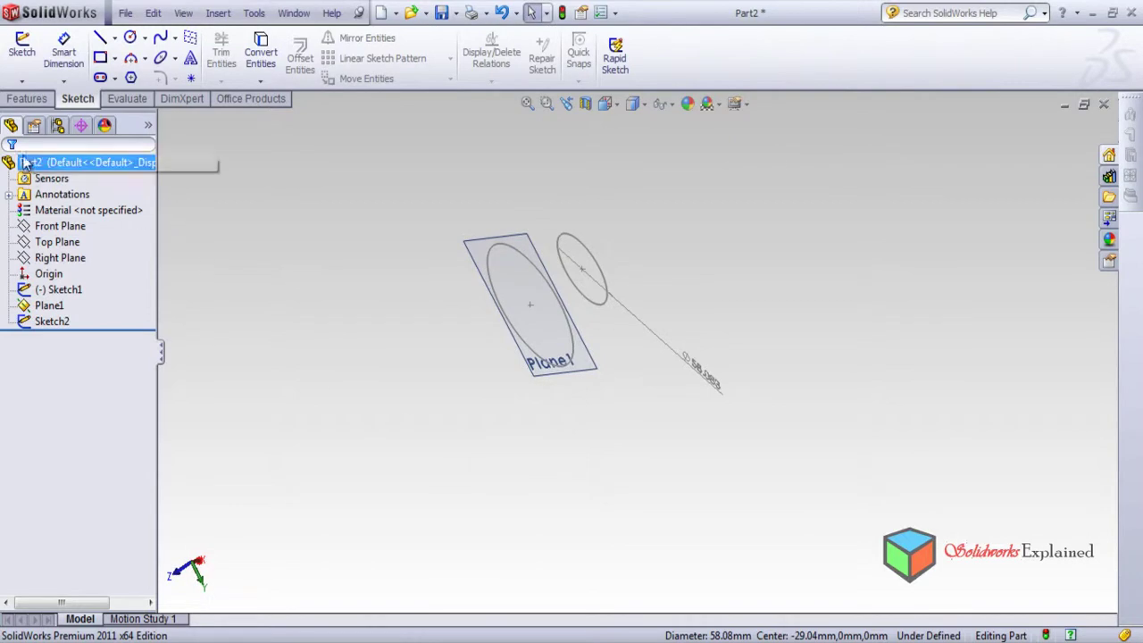
Loft a solid between the Sketch1 circle on the Front Plane and the Sketch2 circle on Plane1, and inspect its shape
left_click(25, 99)
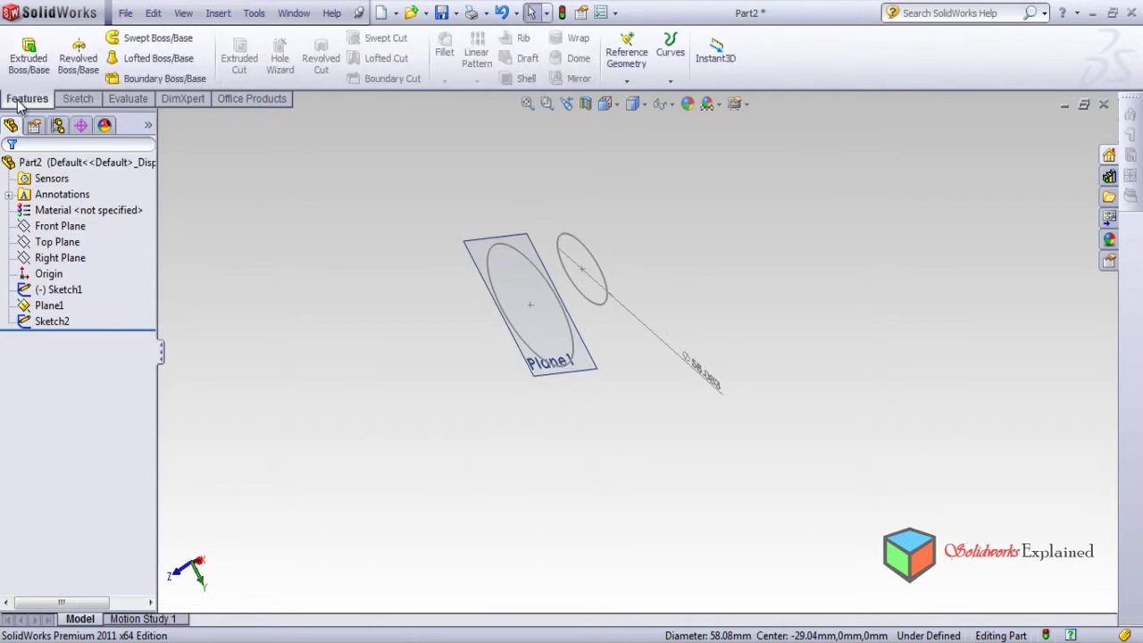
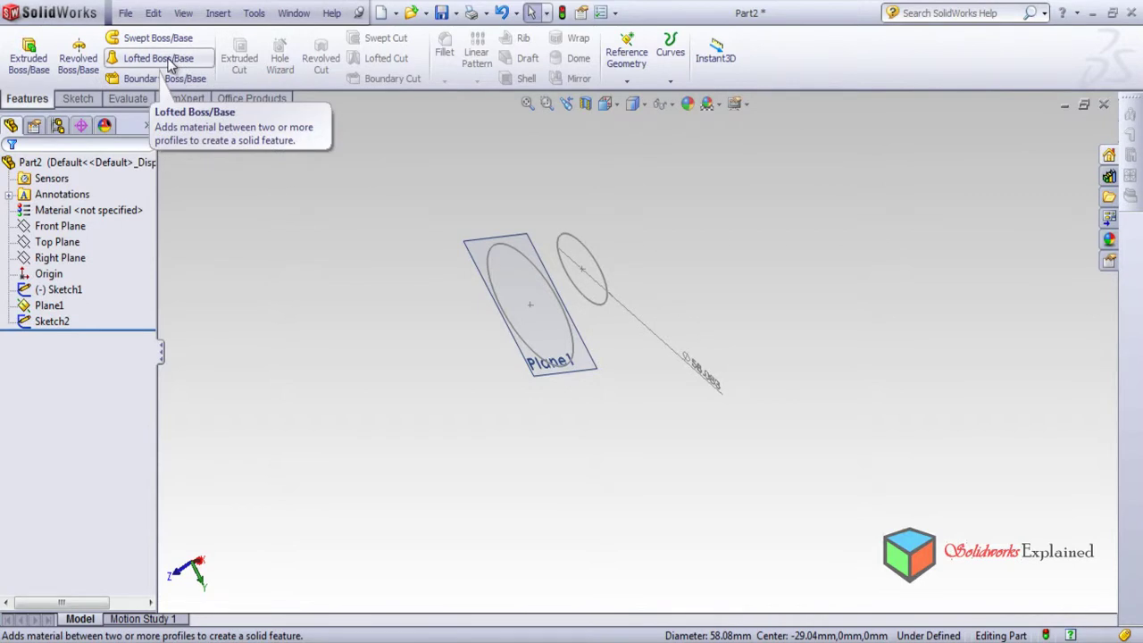
left_click(159, 58)
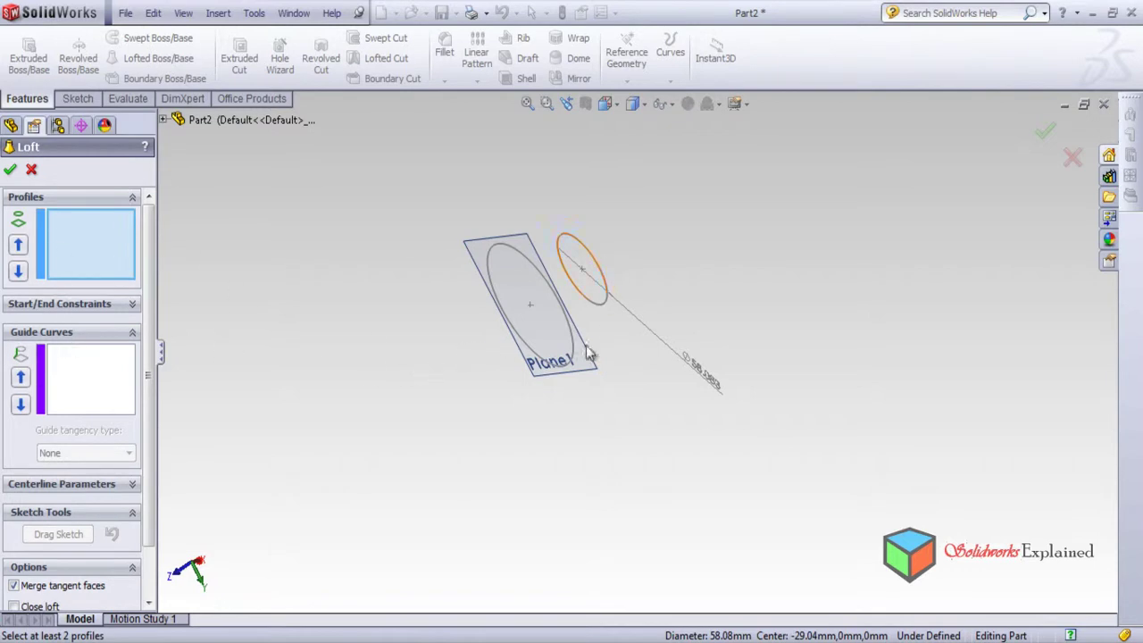
left_click(602, 304)
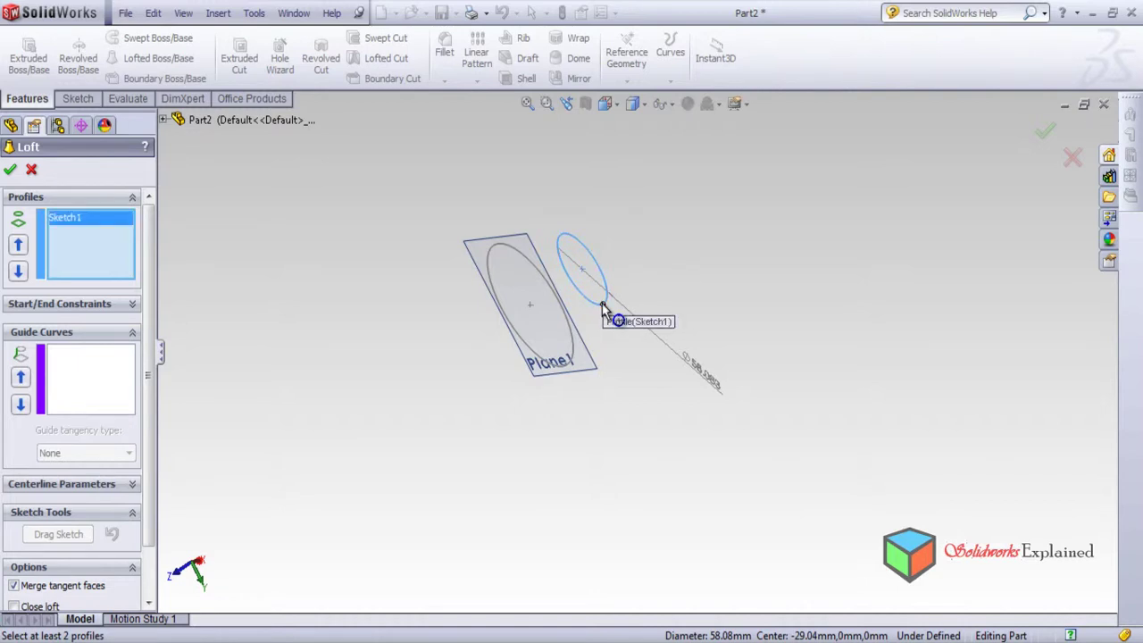
left_click(491, 249)
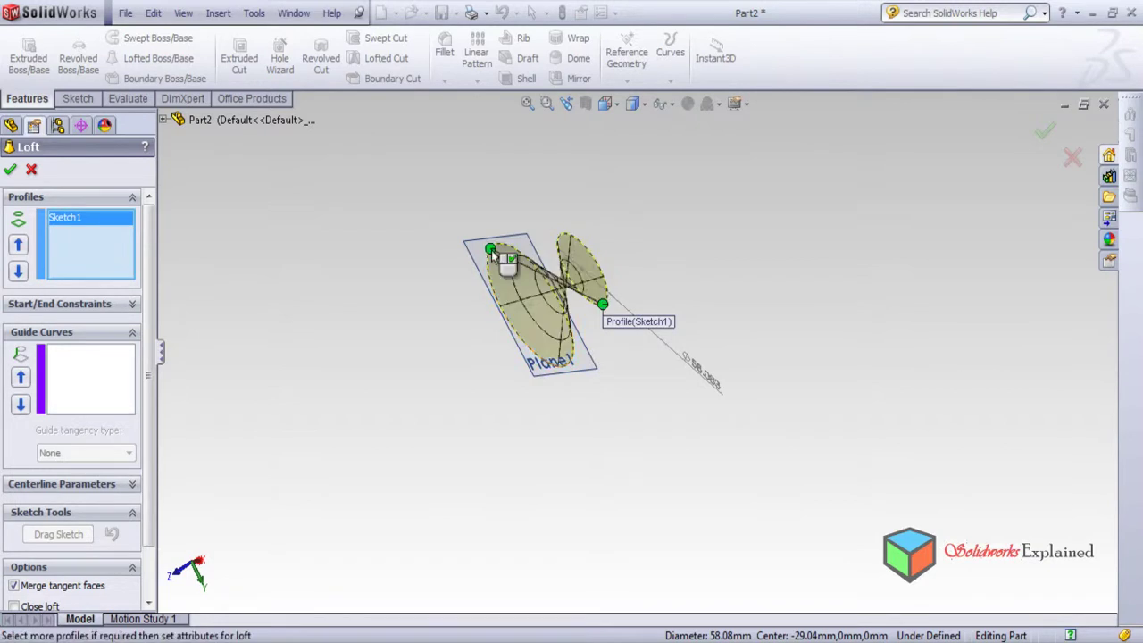
middle_click_drag(637, 463, 518, 8)
middle_click_drag(652, 310, 594, 348)
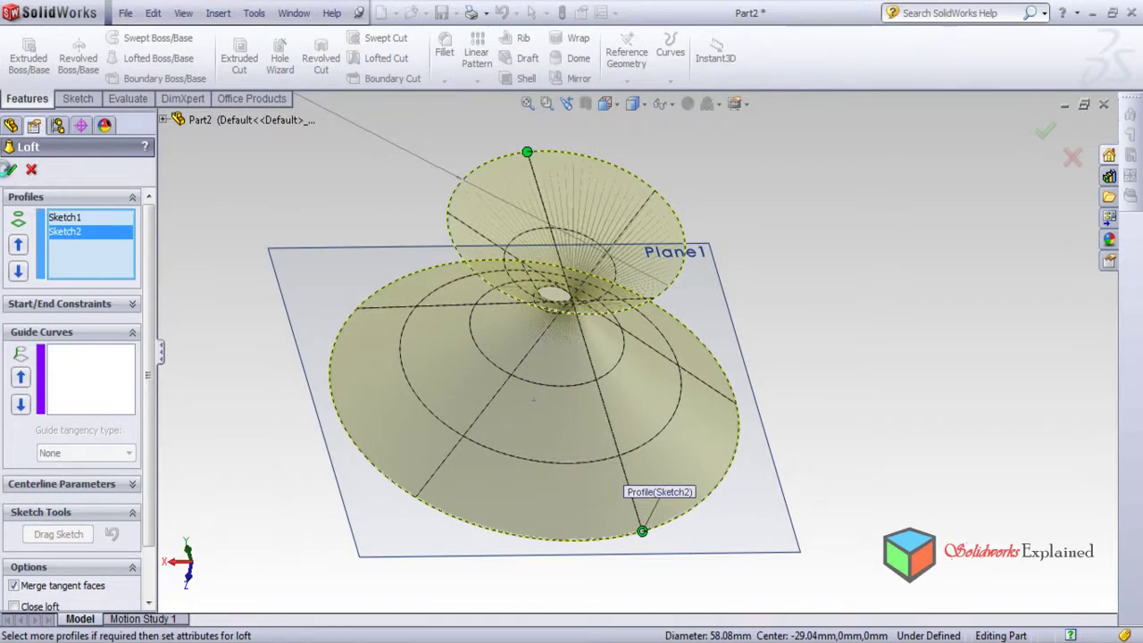
left_click(10, 170)
mouse_move(268, 420)
middle_mouse_down()
mouse_move(309, 459)
mouse_move(383, 224)
mouse_move(473, 184)
mouse_move(557, 288)
mouse_move(722, 173)
mouse_move(694, 388)
mouse_move(719, 510)
mouse_move(804, 133)
mouse_move(821, 158)
mouse_move(768, 238)
mouse_move(705, 298)
mouse_move(587, 340)
mouse_move(490, 401)
mouse_move(542, 509)
mouse_move(617, 465)
mouse_move(643, 465)
middle_mouse_up()
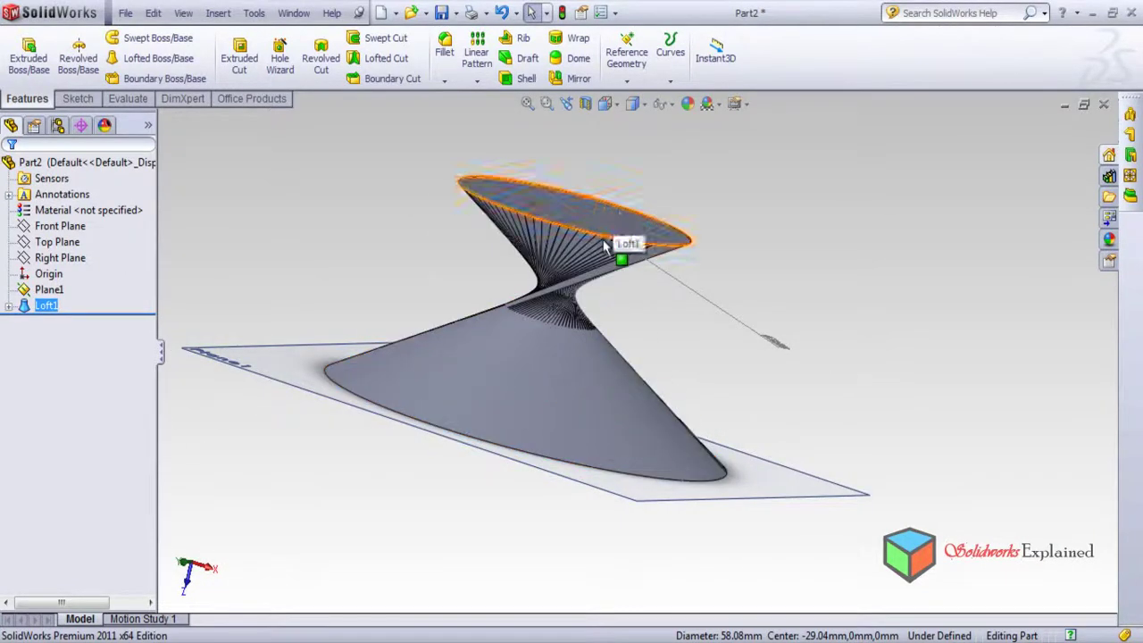
mouse_move(583, 340)
middle_mouse_down()
mouse_move(527, 536)
mouse_move(584, 235)
mouse_move(593, 383)
mouse_move(613, 457)
mouse_move(531, 401)
mouse_move(531, 339)
mouse_move(665, 368)
mouse_move(669, 352)
middle_mouse_up()
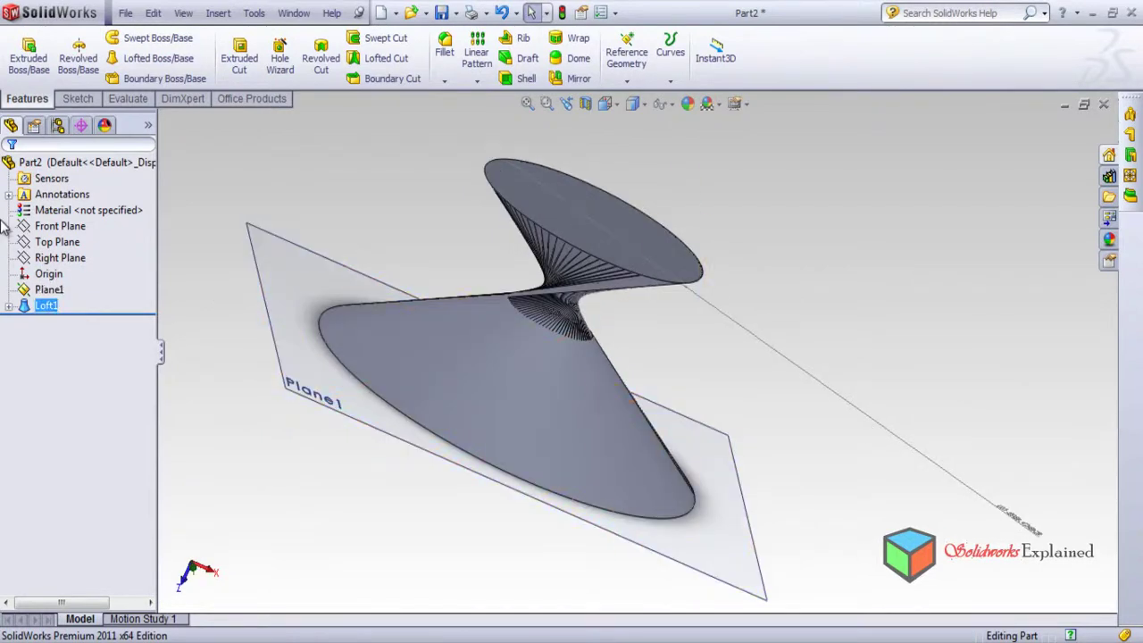
middle_click_drag(455, 242, 620, 327)
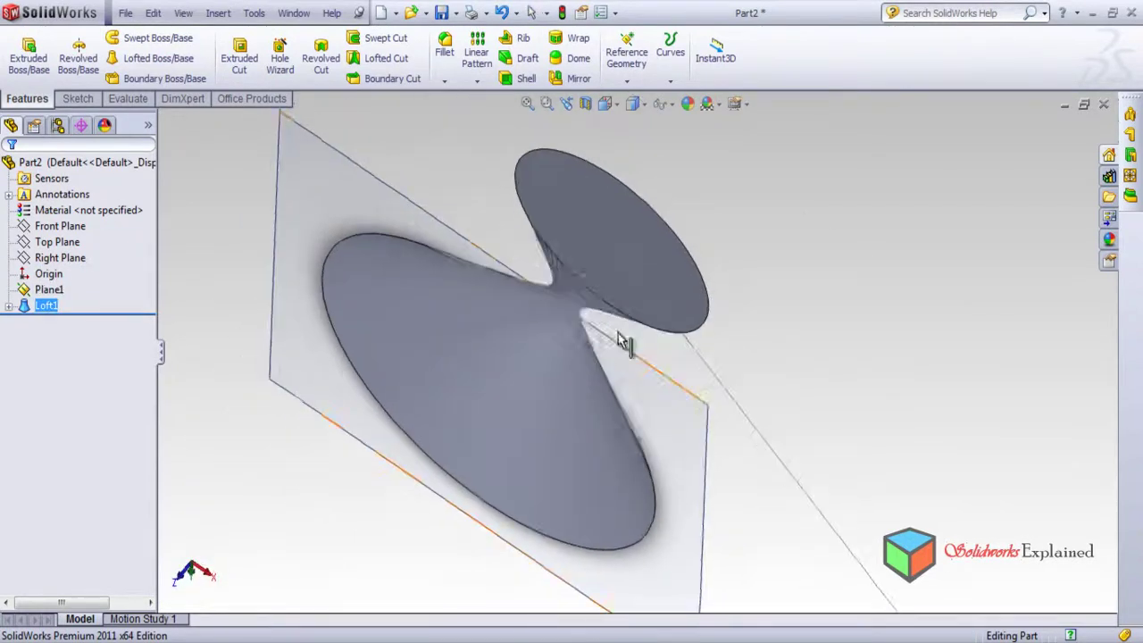
Delete the loft feature while keeping its two profile sketches
right_click(50, 307)
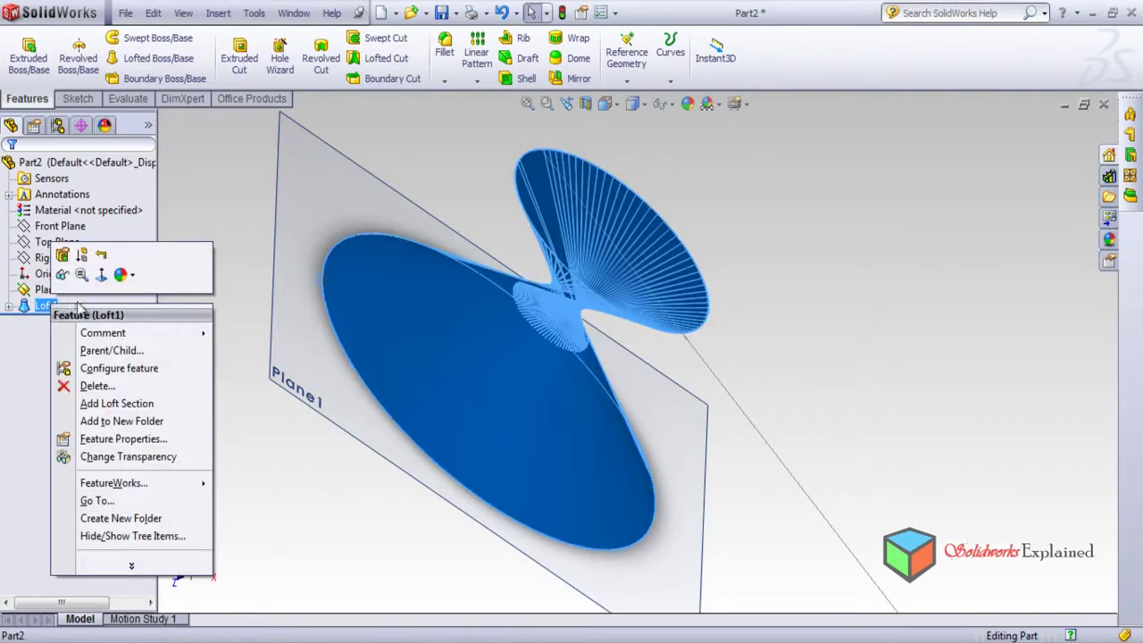
left_click(96, 385)
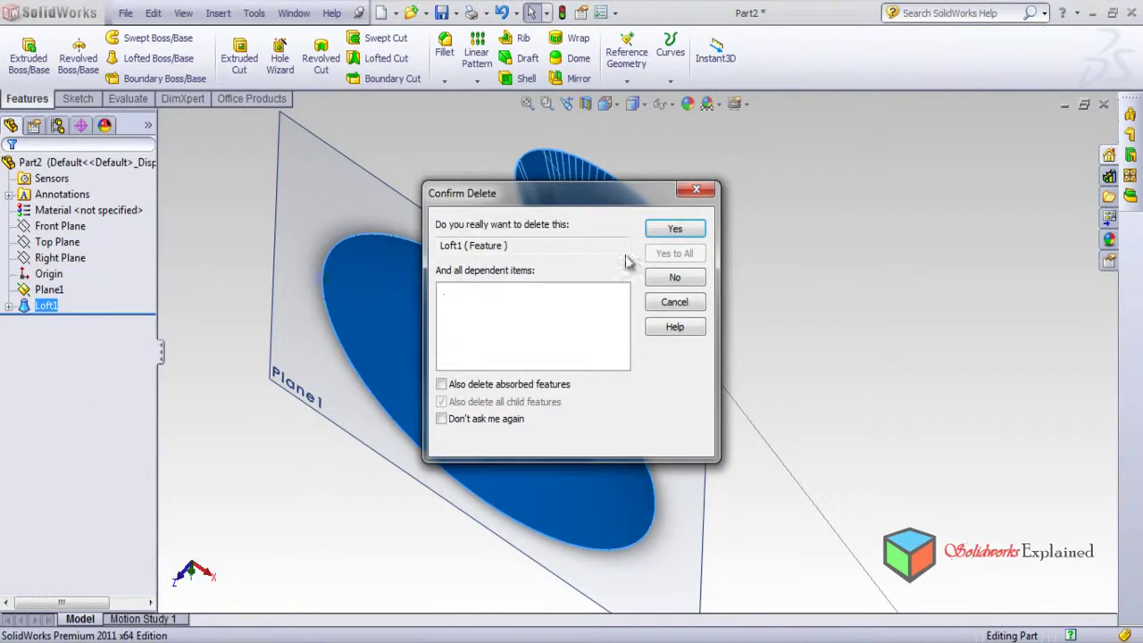
left_click(676, 229)
Open Sketch1 on the Front Plane for editing and view it face-on
left_click(622, 344)
mouse_move(622, 343)
middle_mouse_down()
mouse_move(472, 459)
mouse_move(582, 312)
mouse_move(659, 339)
mouse_move(634, 219)
mouse_move(679, 188)
mouse_move(711, 223)
middle_mouse_up()
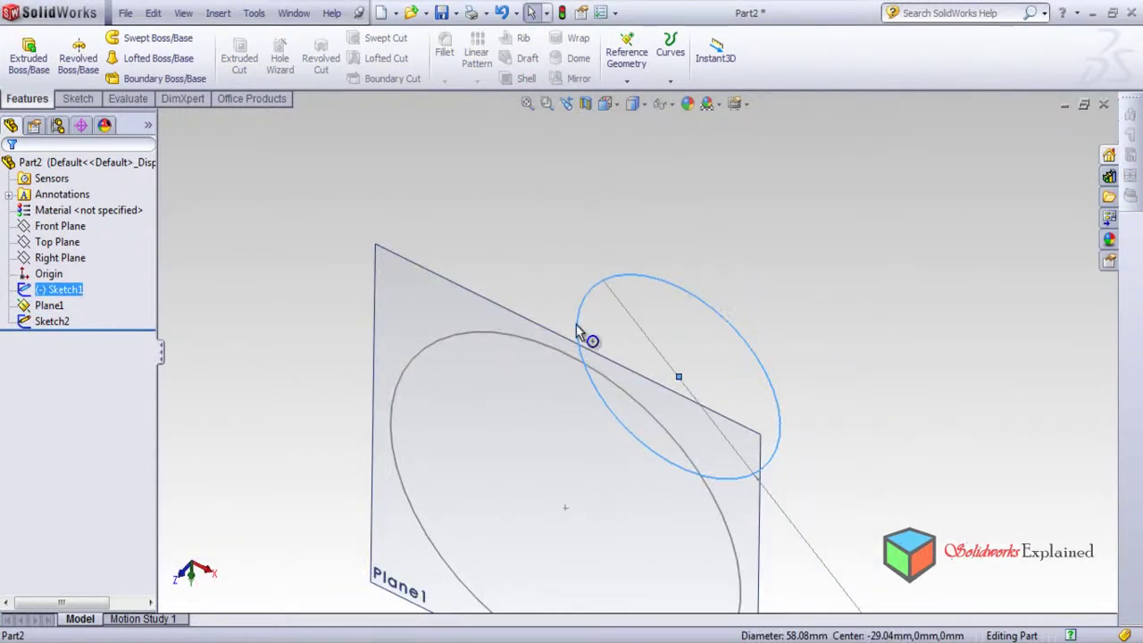
right_click(64, 297)
left_click(79, 251)
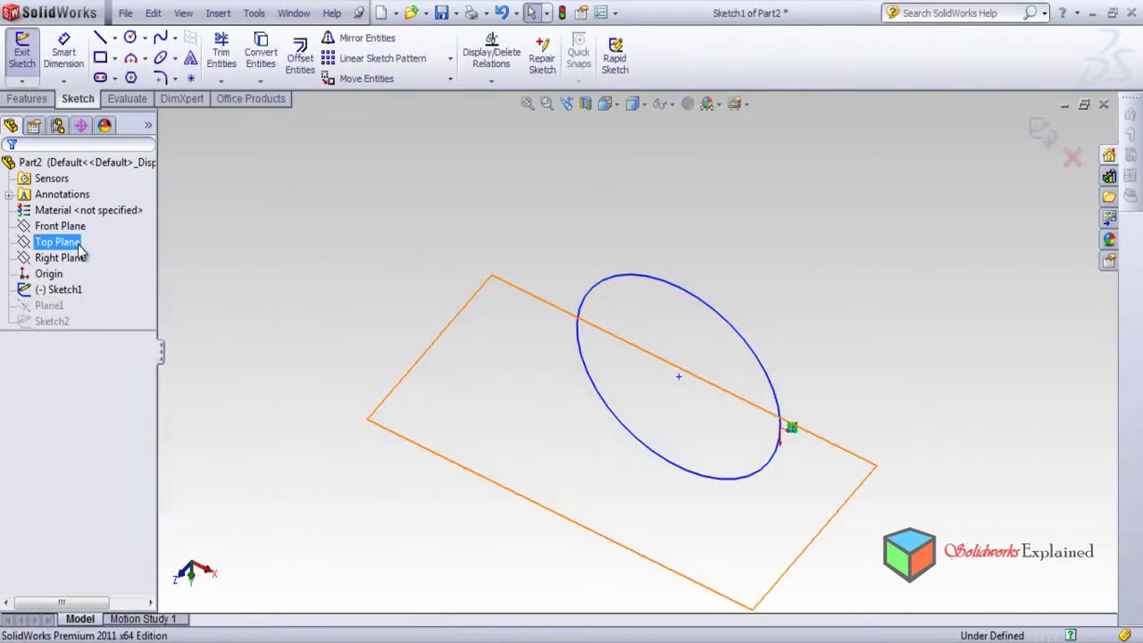
right_click(65, 290)
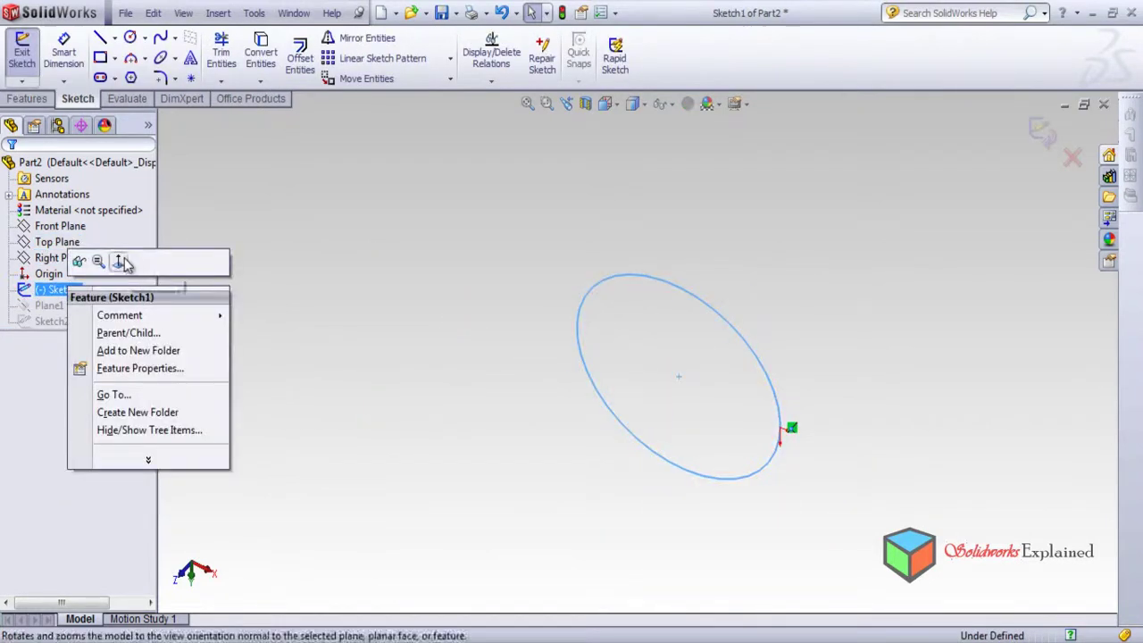
left_click(122, 260)
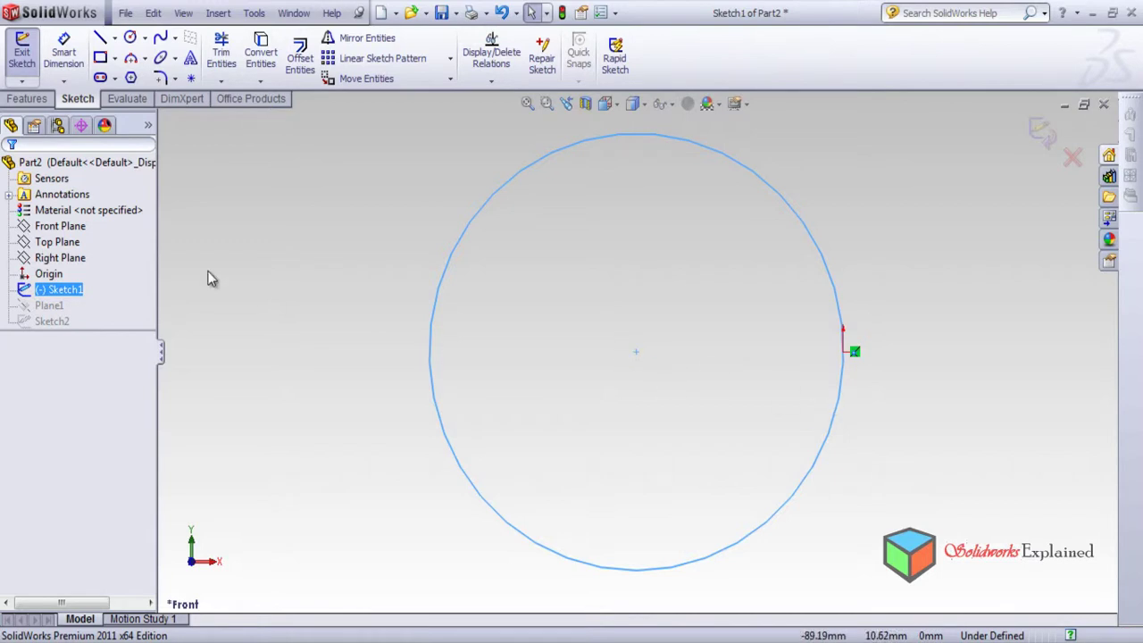
Sketch a concentric circle of about 15.8 mm radius inside the existing circle in Sketch1
left_click(131, 38)
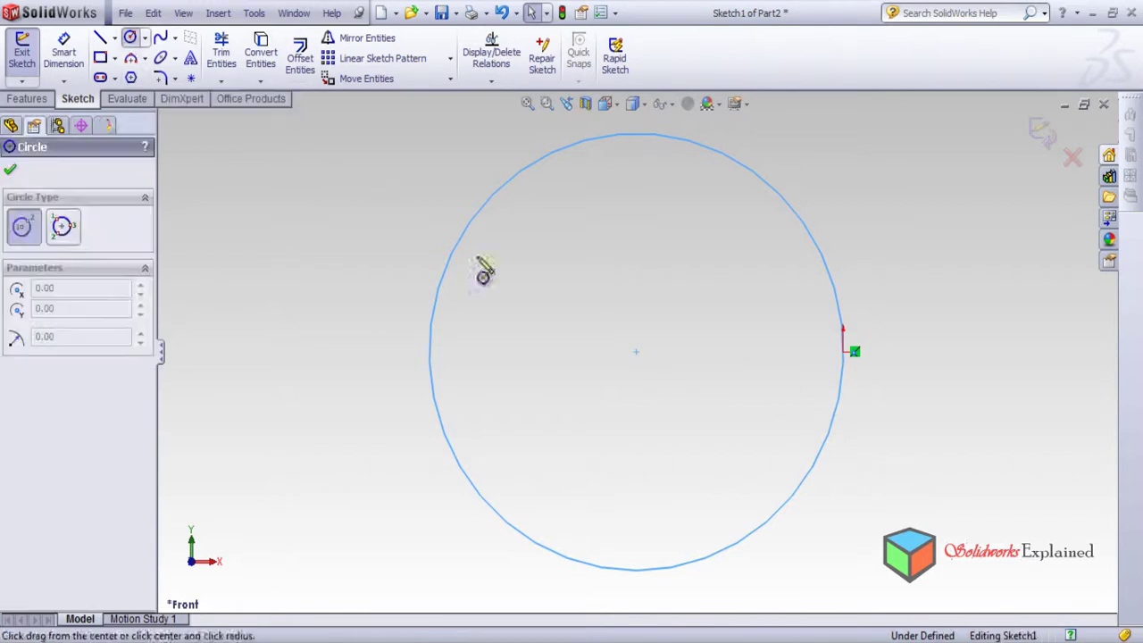
left_click(637, 354)
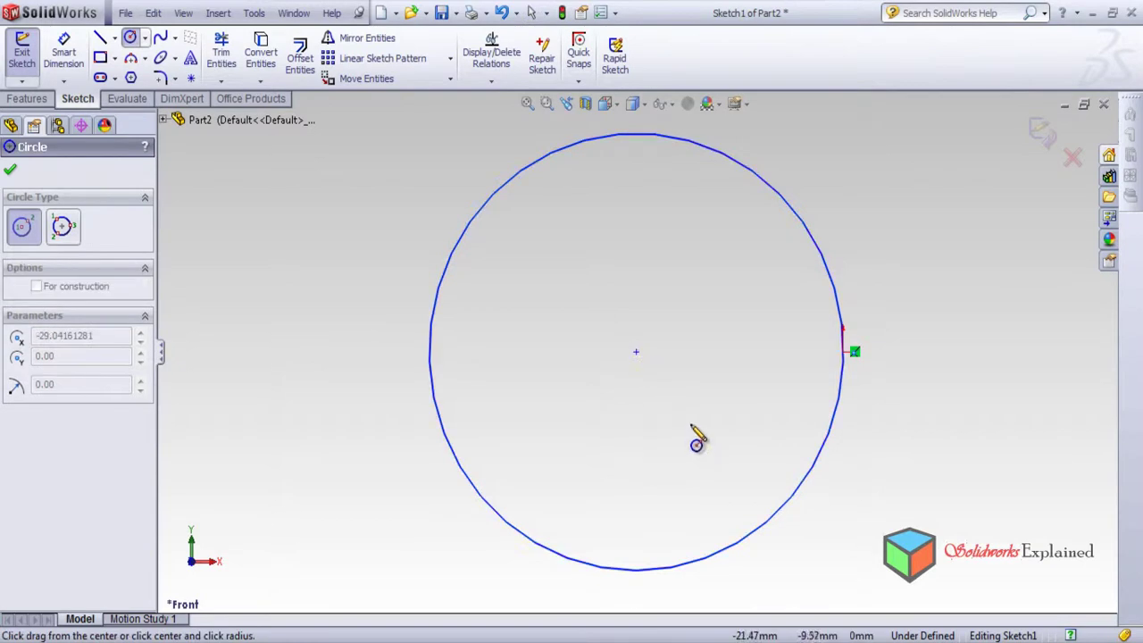
left_click(637, 353)
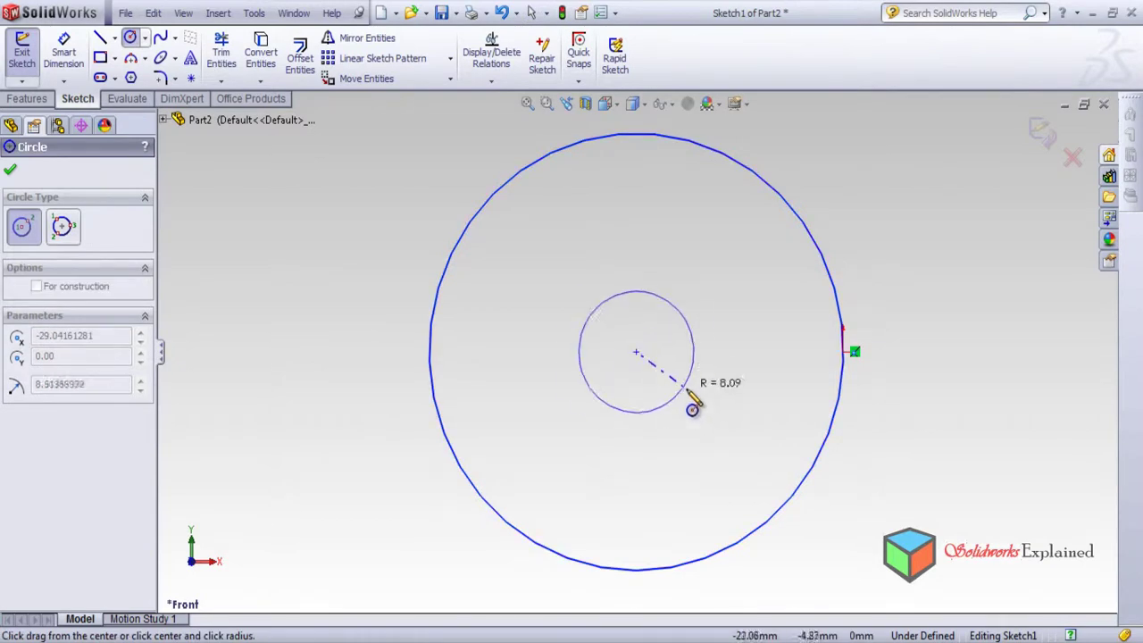
left_click(707, 437)
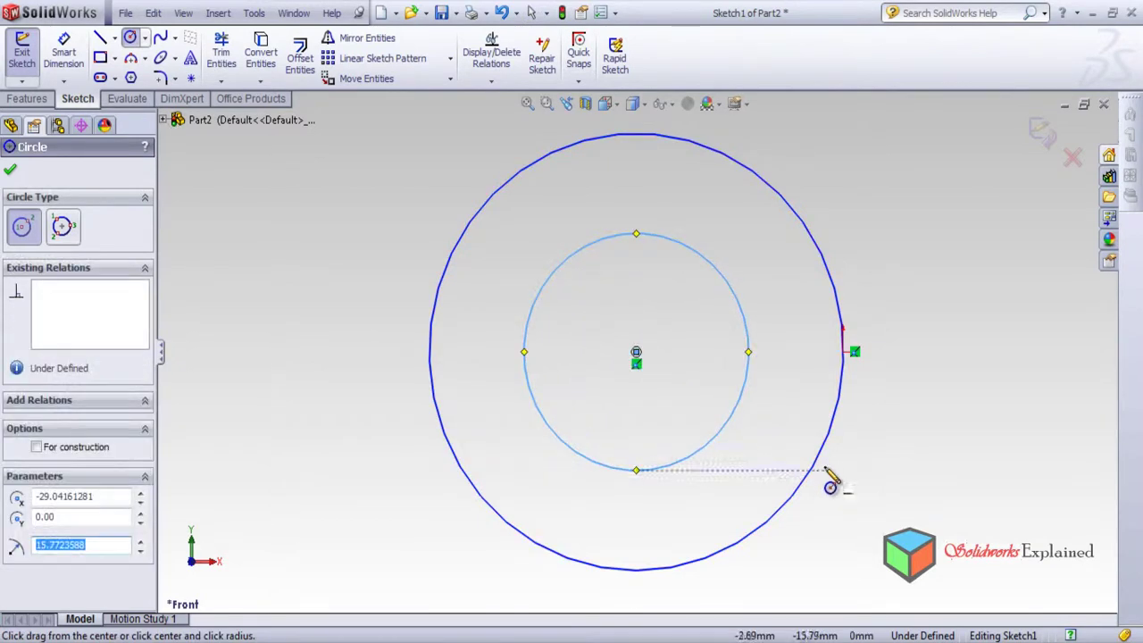
right_click(845, 431)
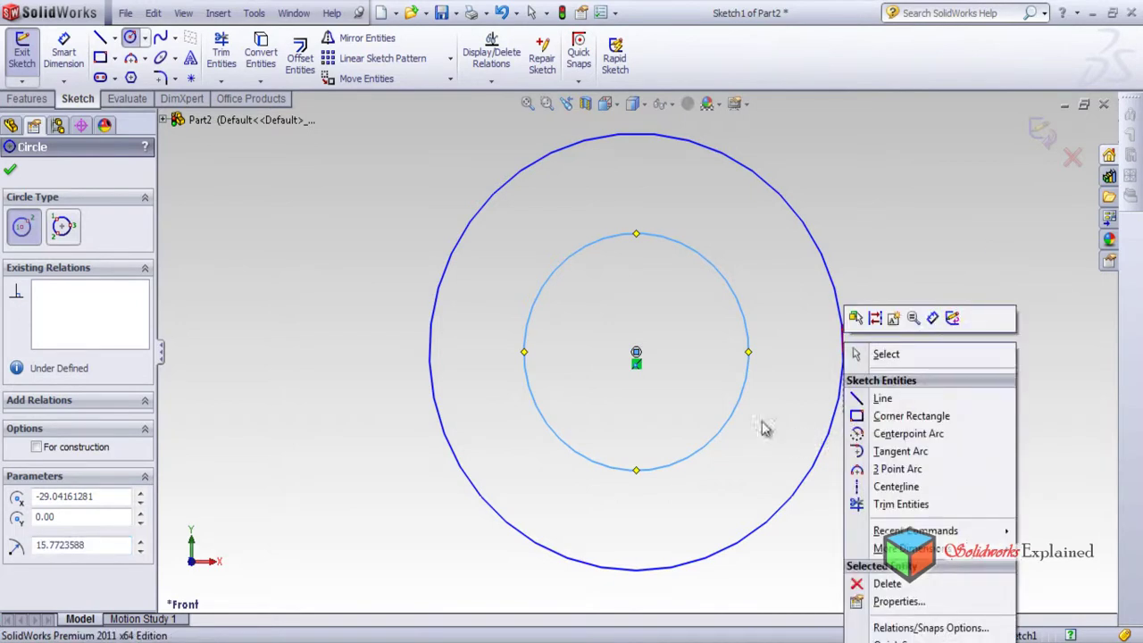
left_click(911, 204)
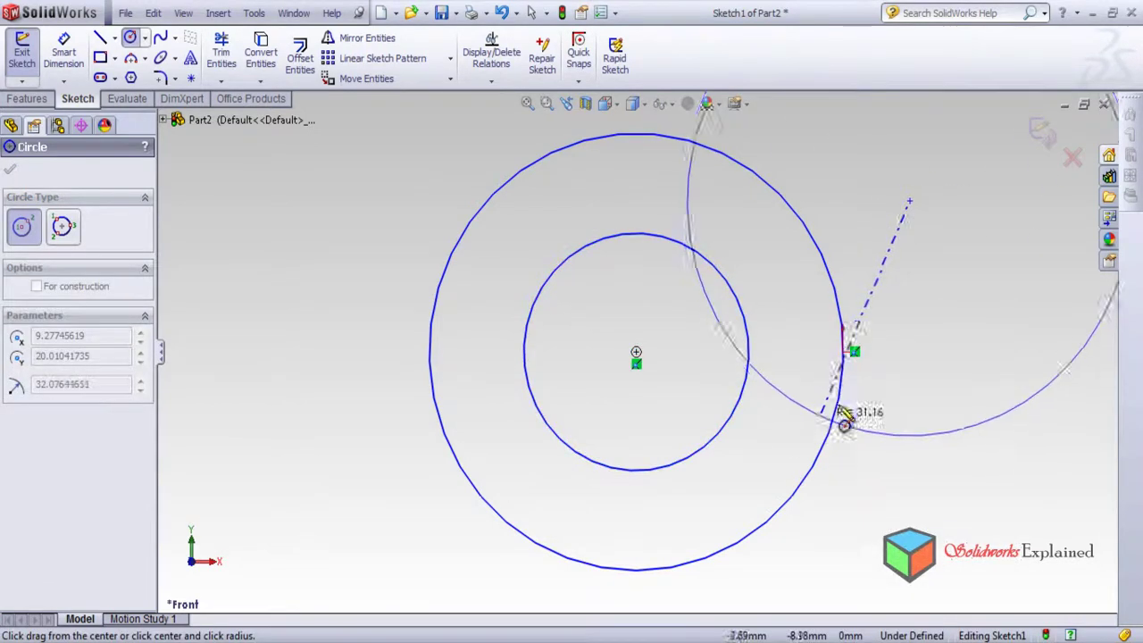
left_click(915, 293)
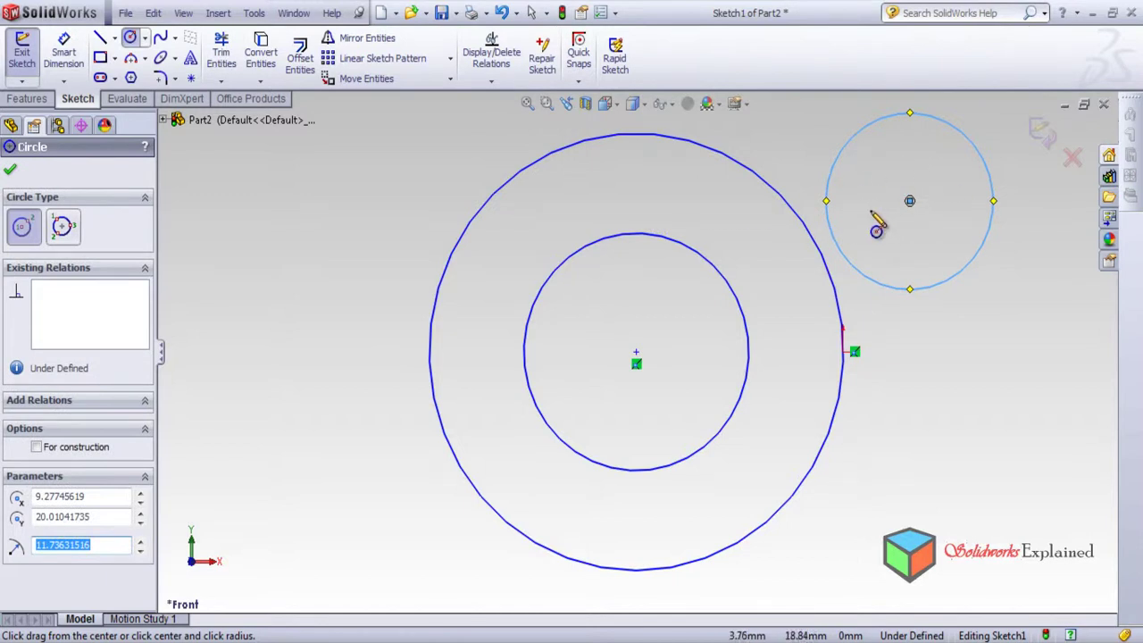
key("ctrl+z")
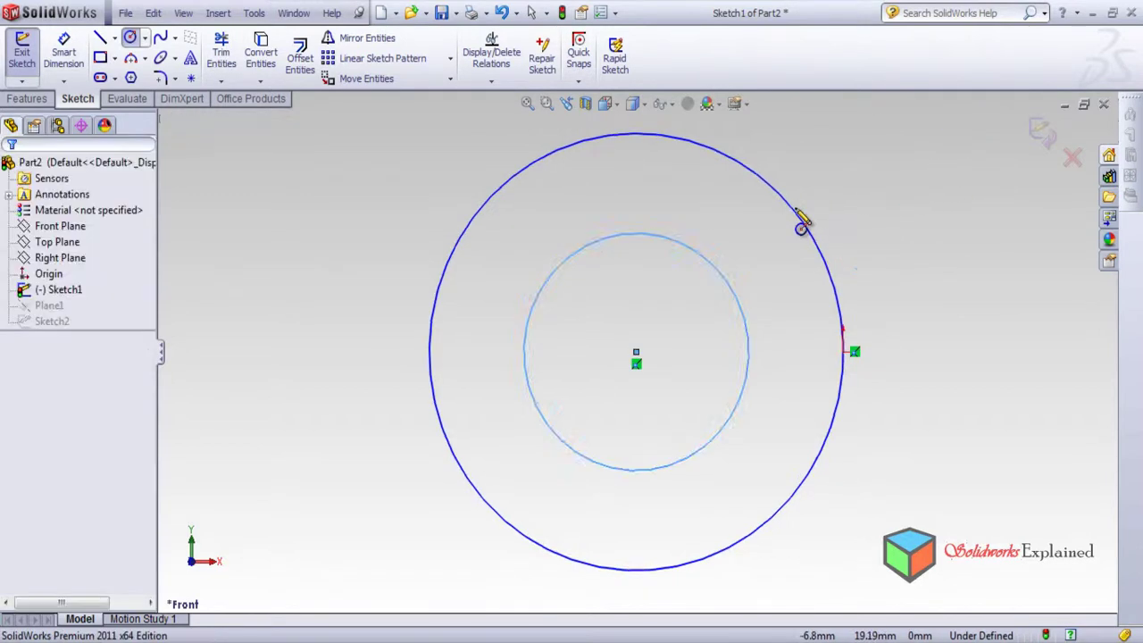
Delete the original outer circle from Sketch1, keeping the inner one, and exit the sketch
left_click(798, 220)
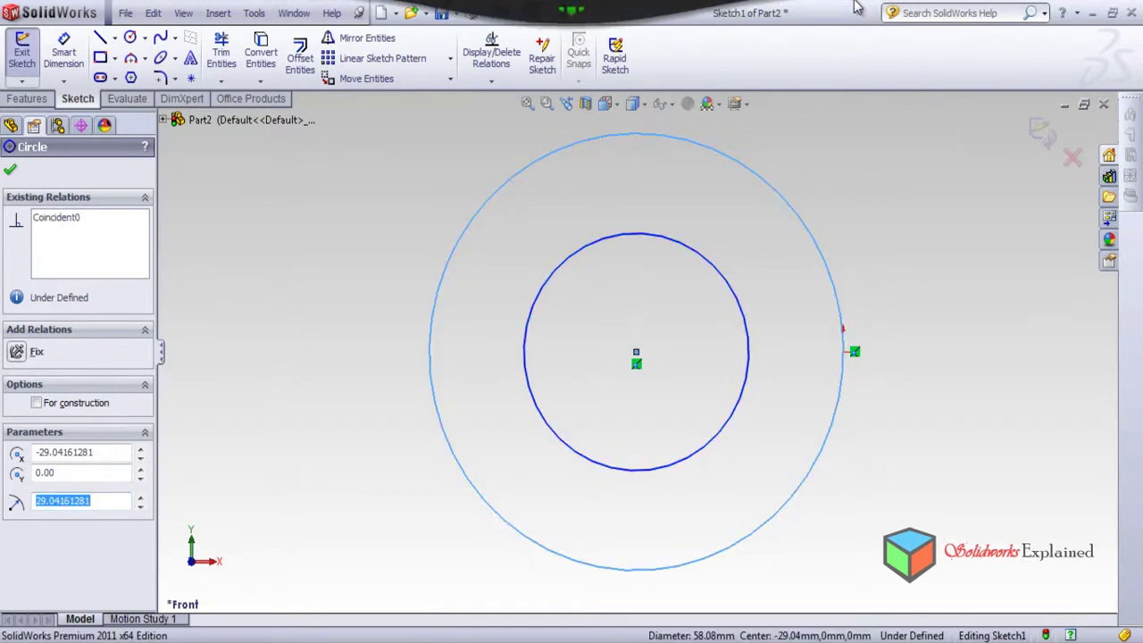
key("Delete")
key("Return")
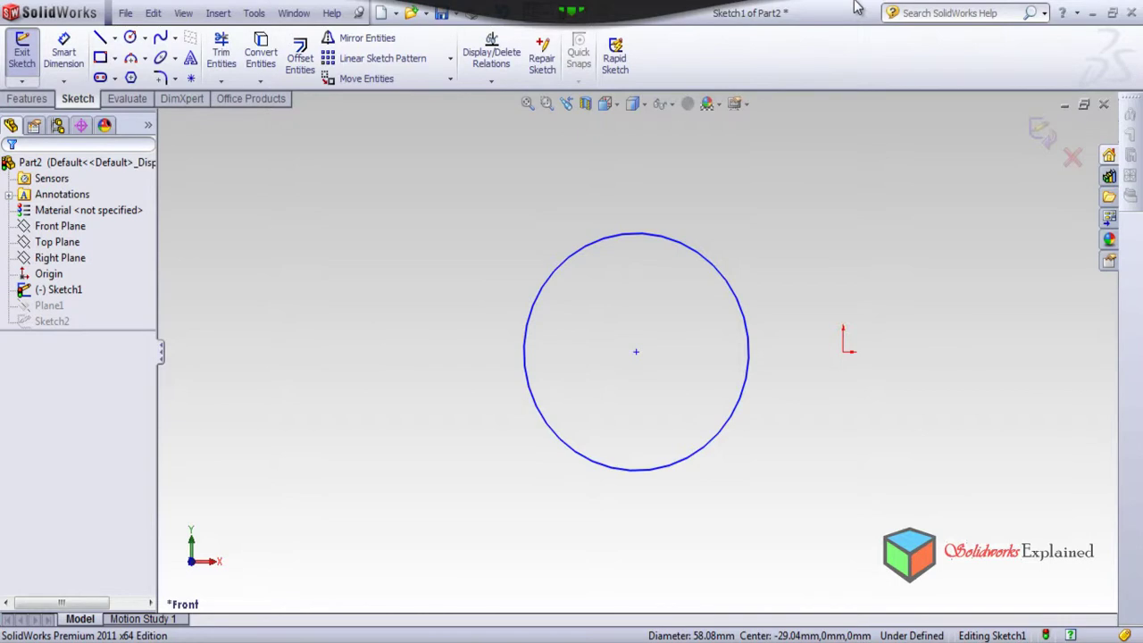
left_click(1040, 132)
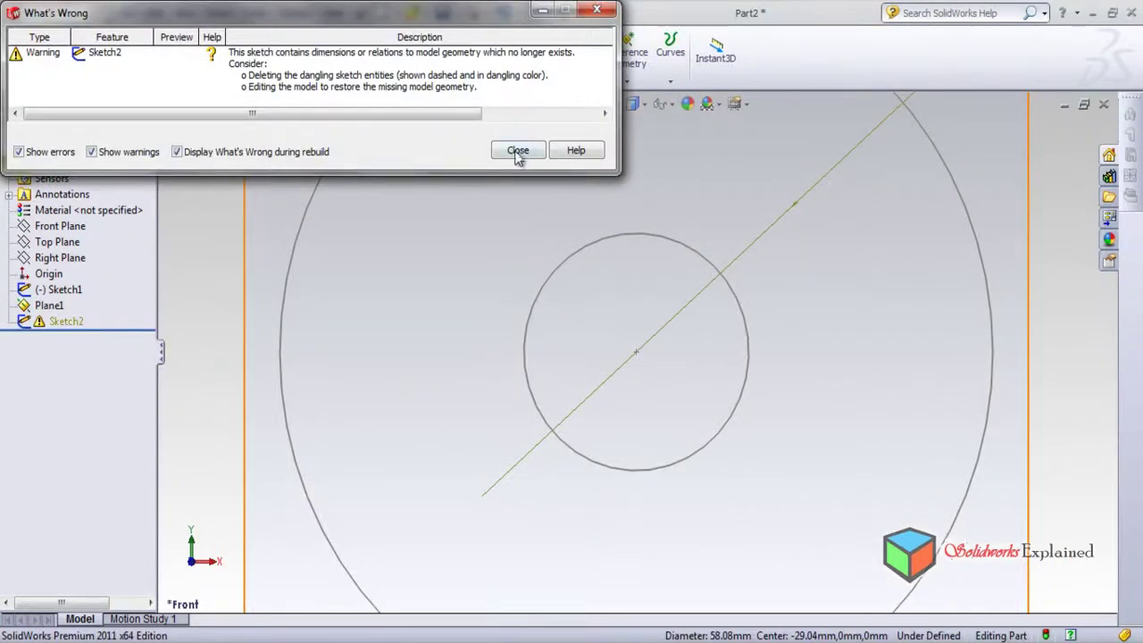
left_click(518, 151)
key("f")
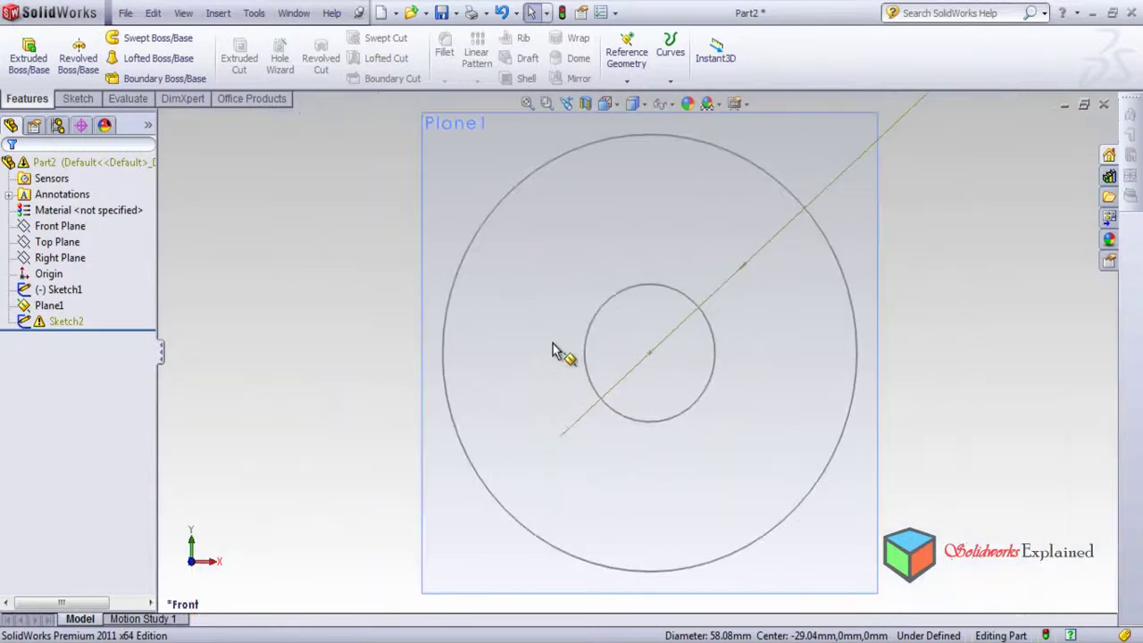
Delete Sketch2 with its large circle from Plane1
middle_click_drag(561, 340, 661, 616)
left_click(72, 325)
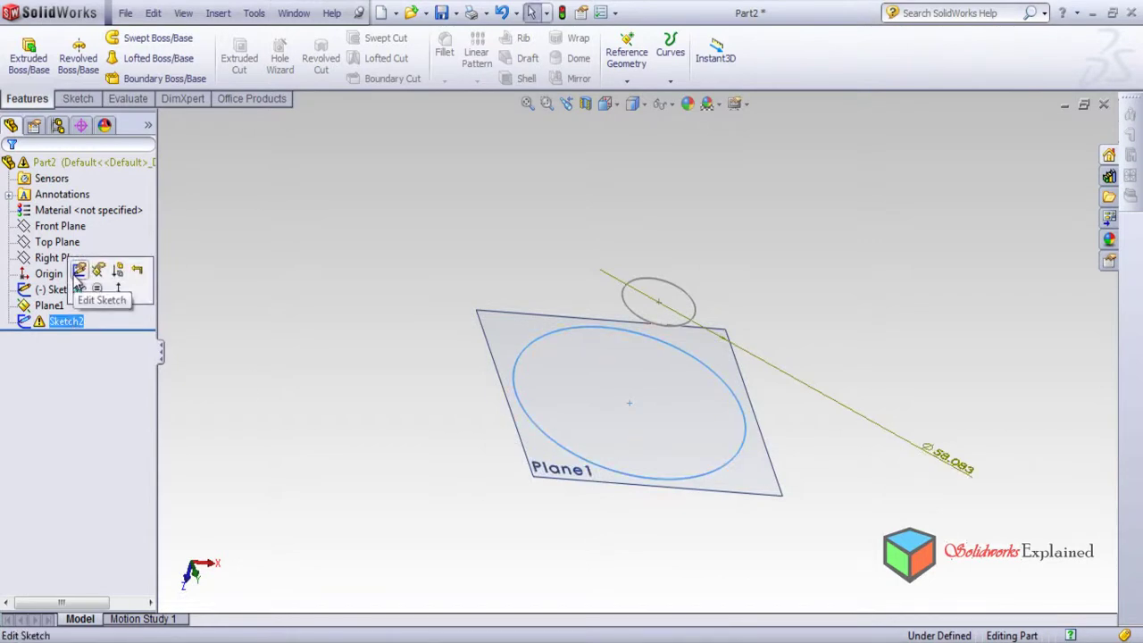
right_click(64, 327)
left_click(134, 424)
left_click(675, 231)
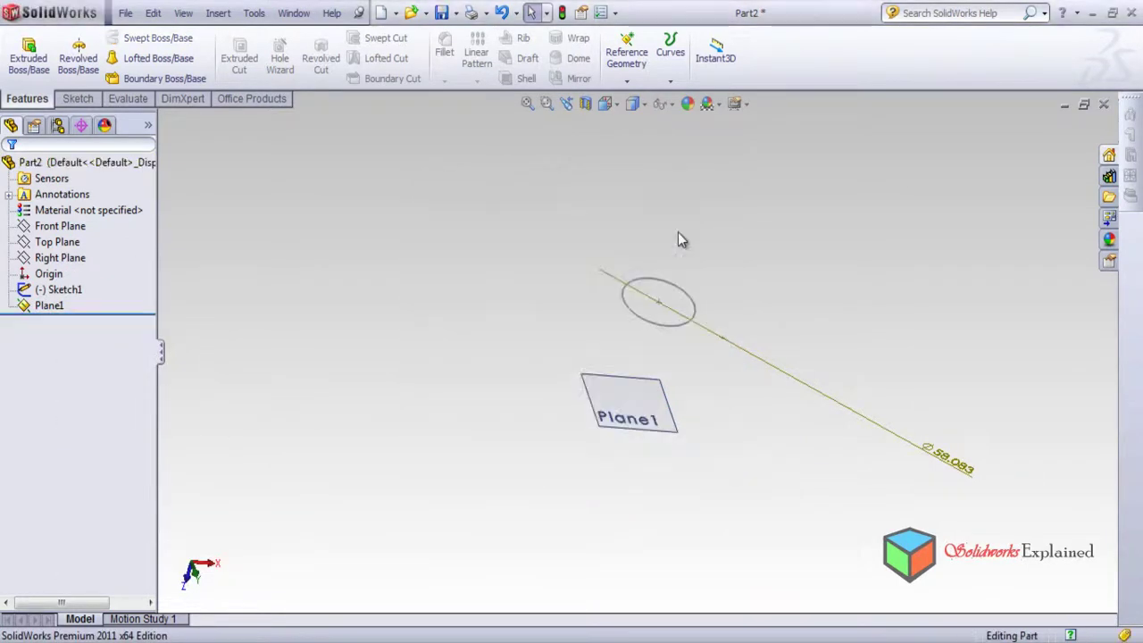
Sketch a new circle on Plane1, centred on the Sketch1 circle and larger than it, and exit the sketch
left_click(624, 406)
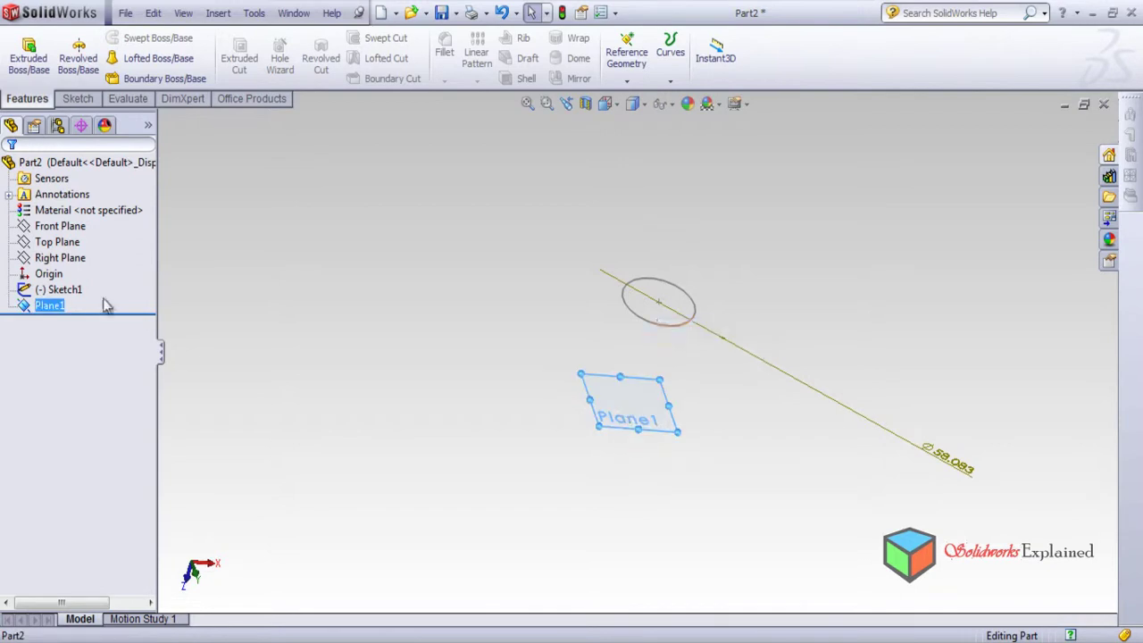
right_click(54, 309)
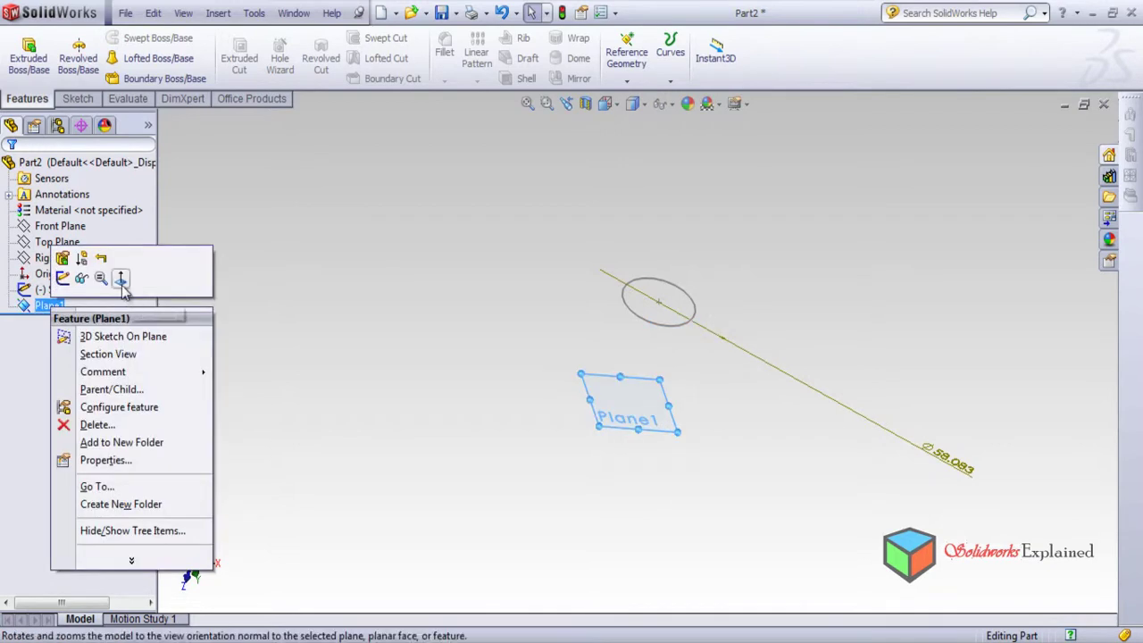
left_click(122, 279)
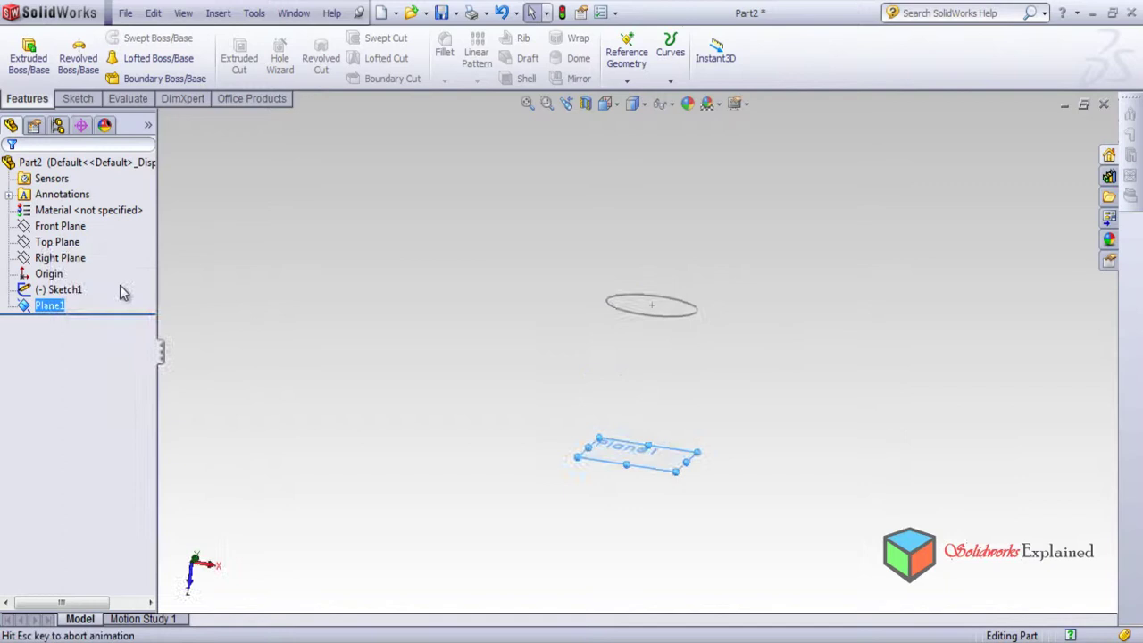
left_click(76, 100)
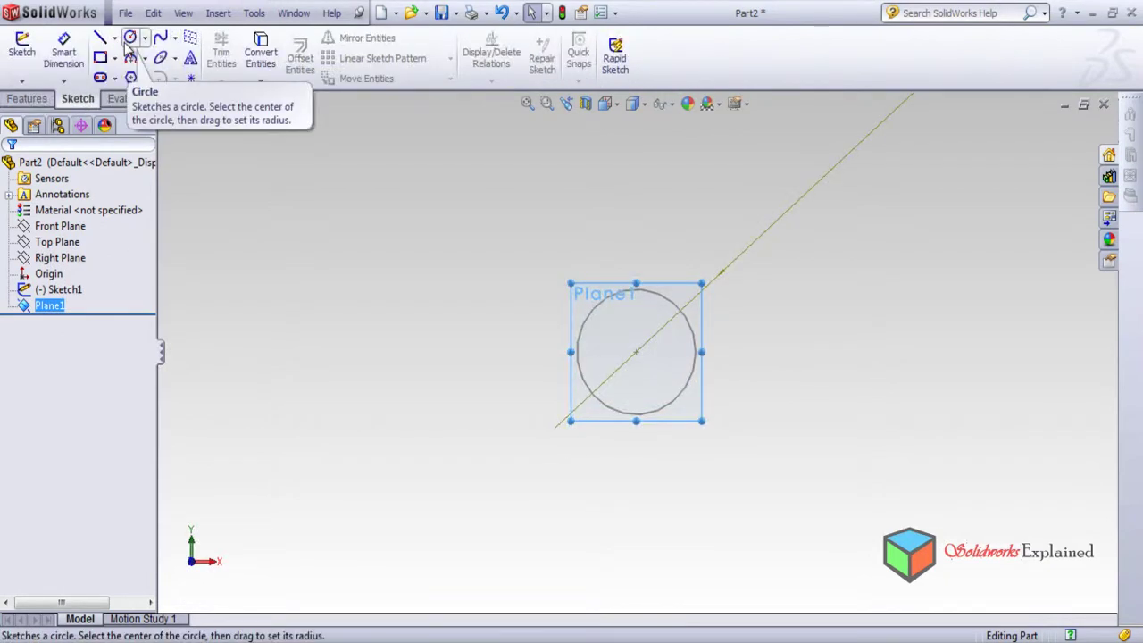
left_click(129, 40)
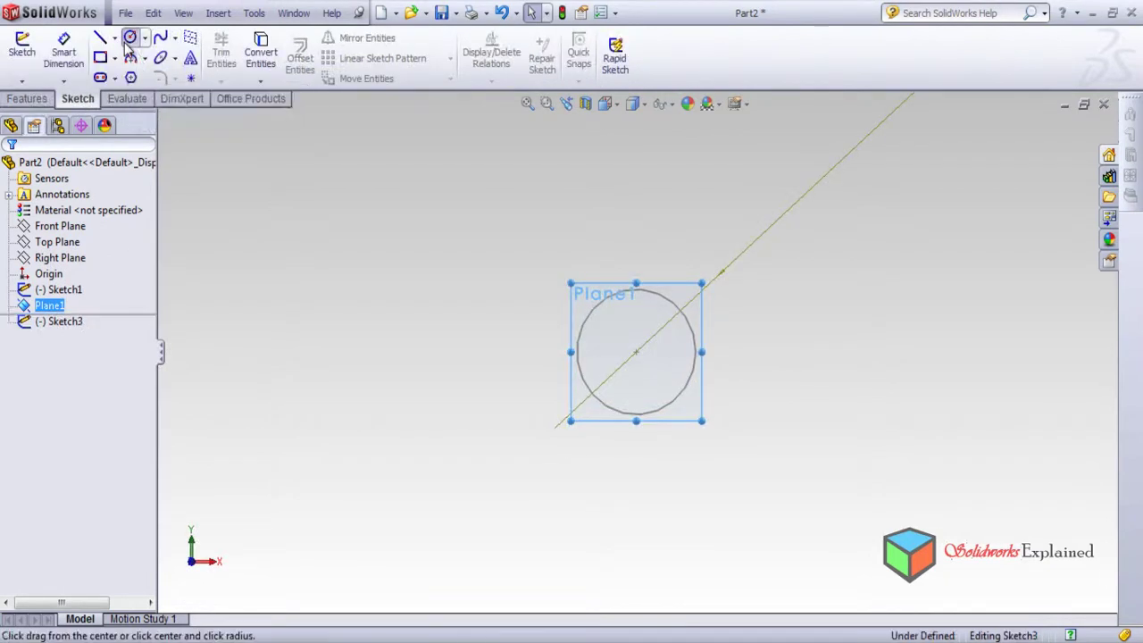
left_click(636, 352)
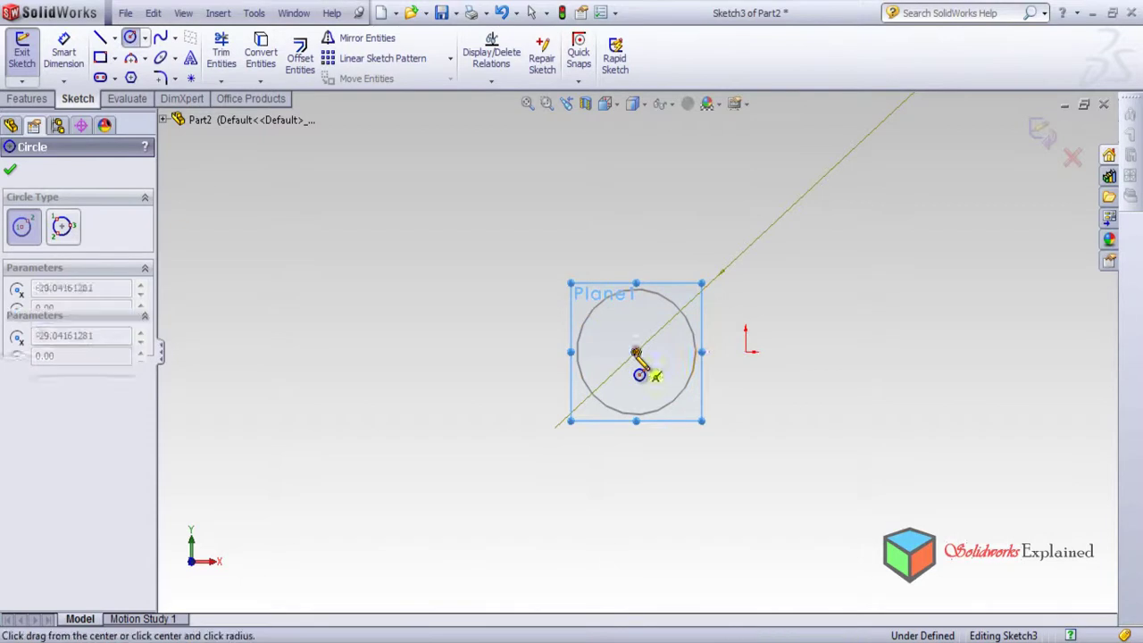
left_click(703, 474)
left_click(9, 169)
mouse_move(368, 329)
middle_mouse_down()
mouse_move(396, 492)
mouse_move(524, 523)
mouse_move(635, 467)
mouse_move(651, 551)
middle_mouse_up()
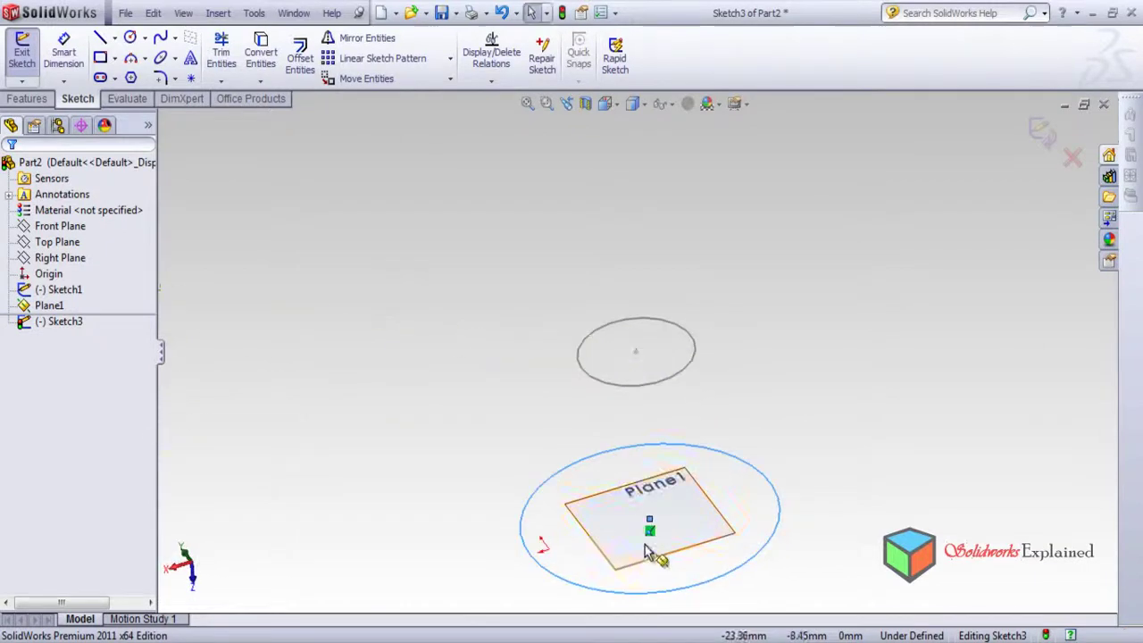
left_click(29, 99)
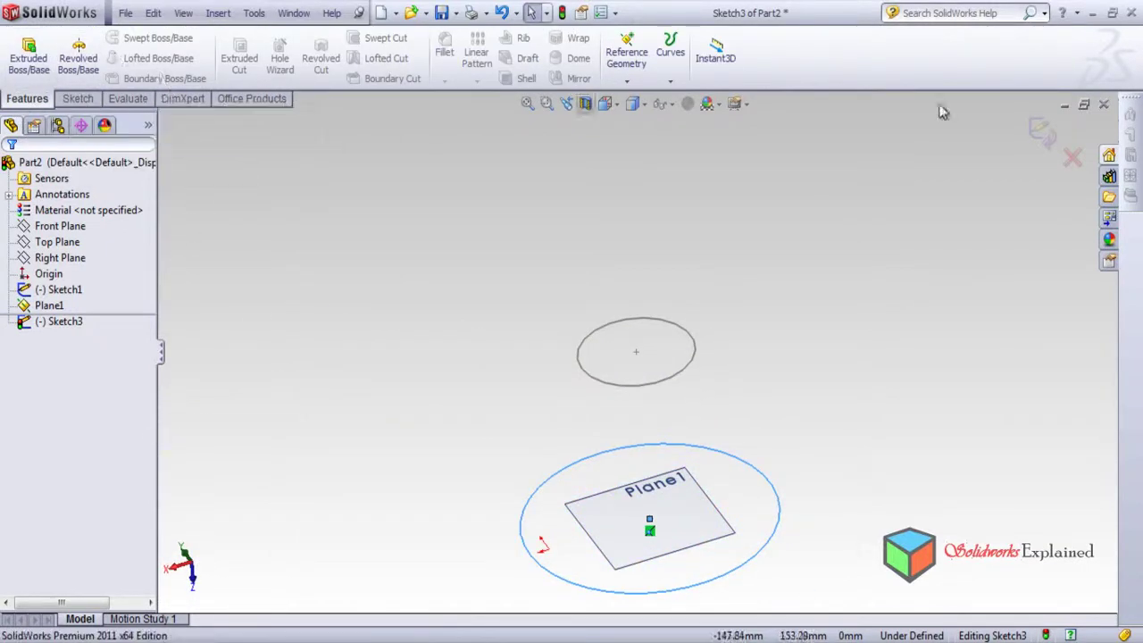
left_click(1038, 134)
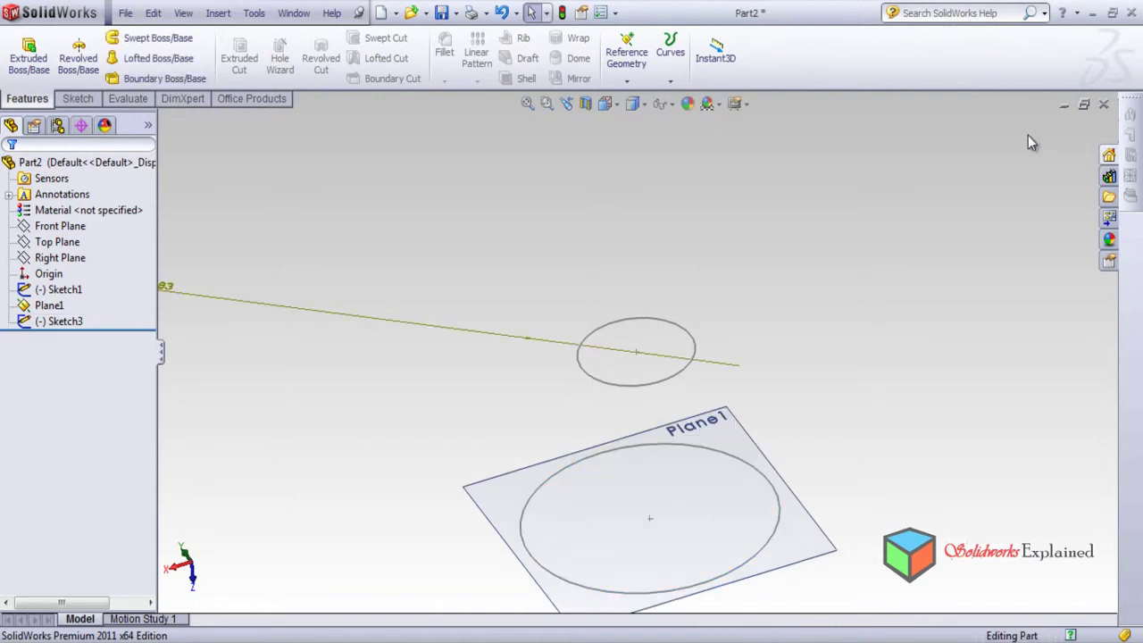
Loft a solid between the small Sketch1 circle and the larger Sketch3 circle on Plane1, and inspect it from several angles
left_click(157, 59)
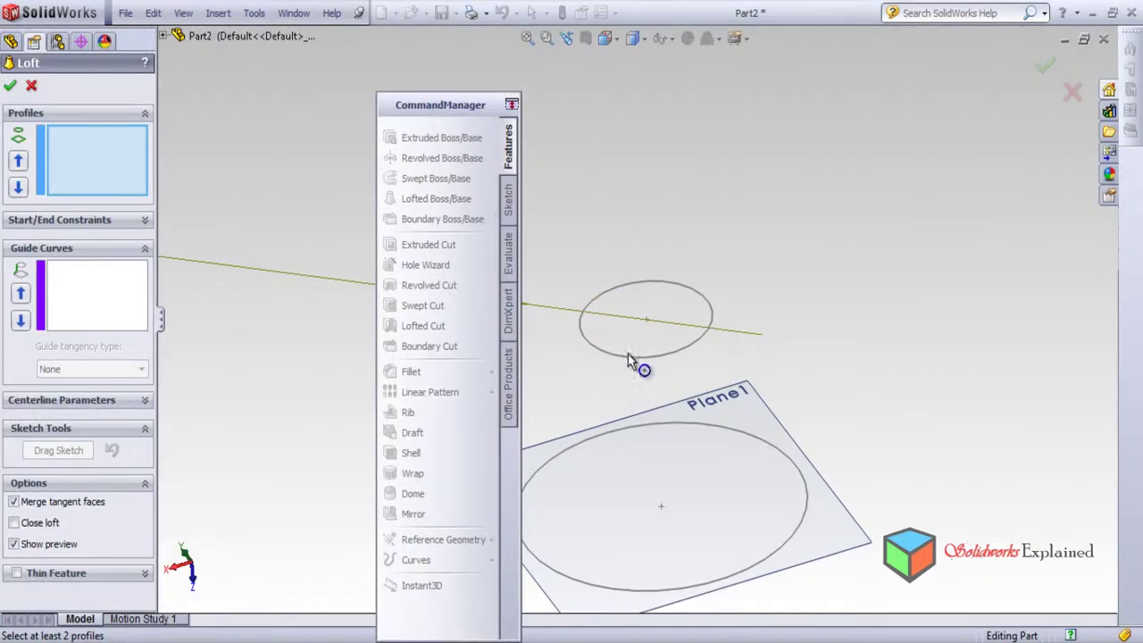
double_click(425, 103)
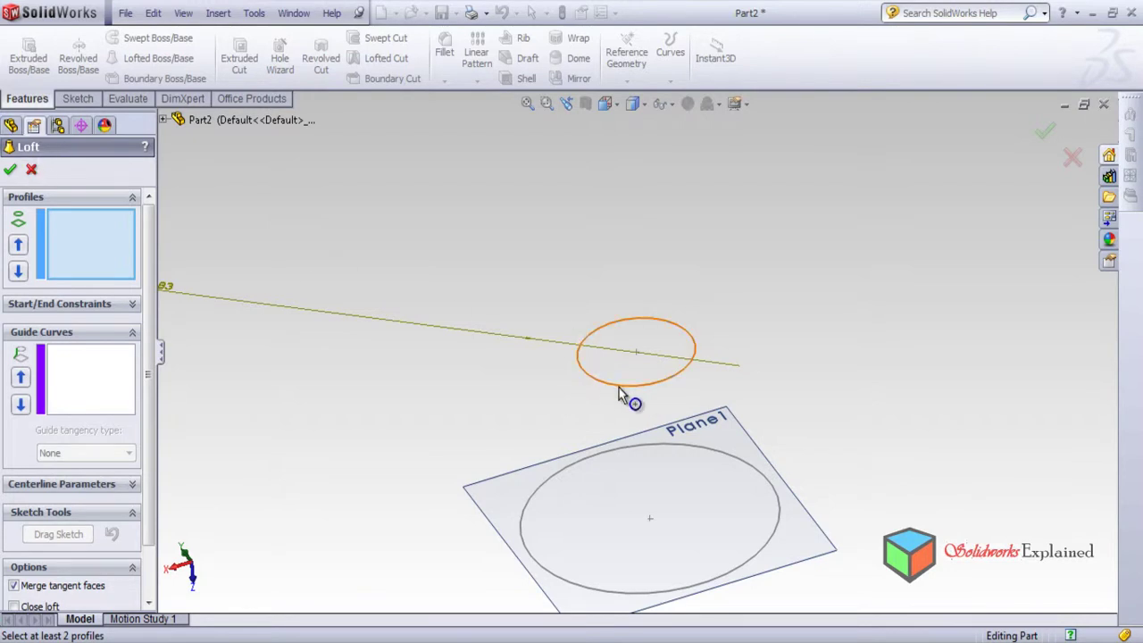
left_click(619, 390)
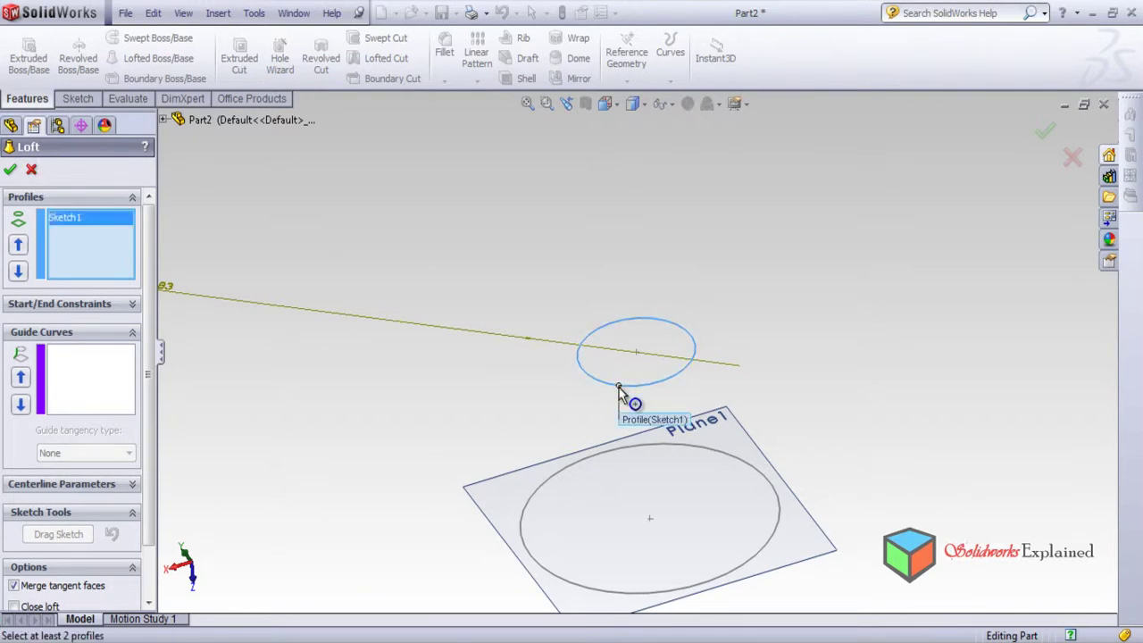
left_click(521, 538)
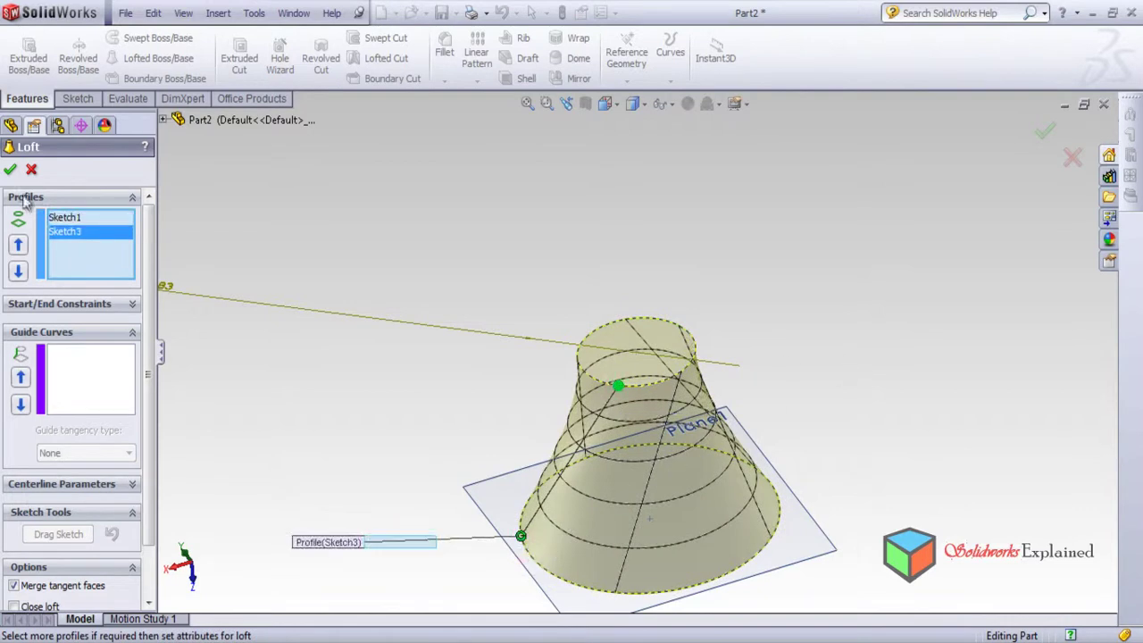
left_click(10, 170)
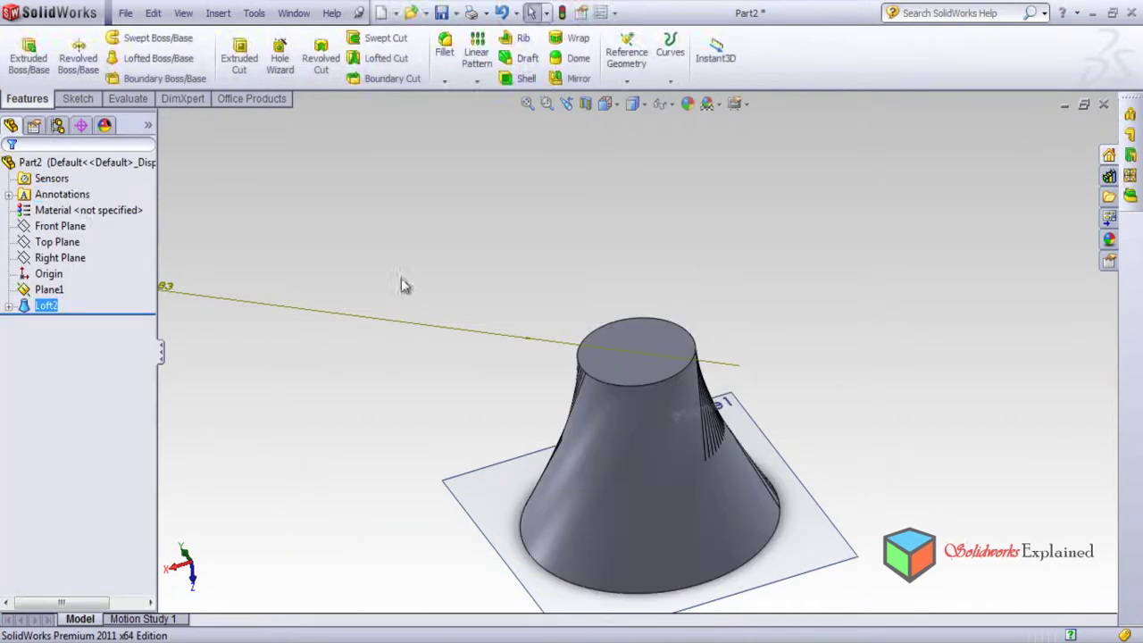
scroll(738, 383, "down", 2)
scroll(740, 393, "up", 3)
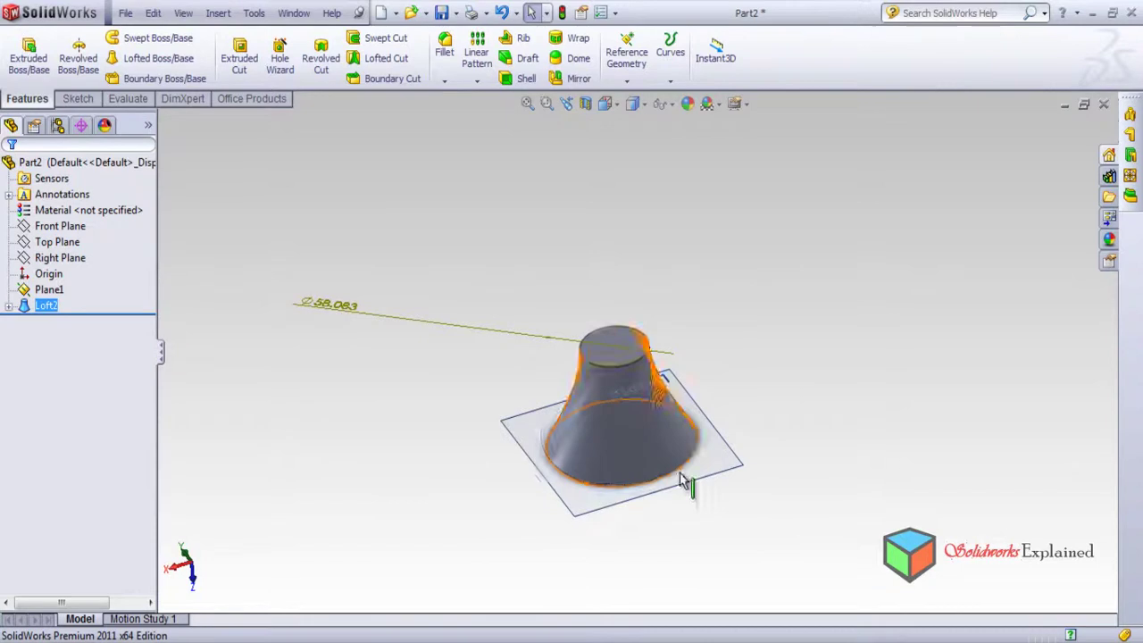
scroll(696, 532, "down", 2)
left_click(597, 473)
scroll(598, 466, "down", 1)
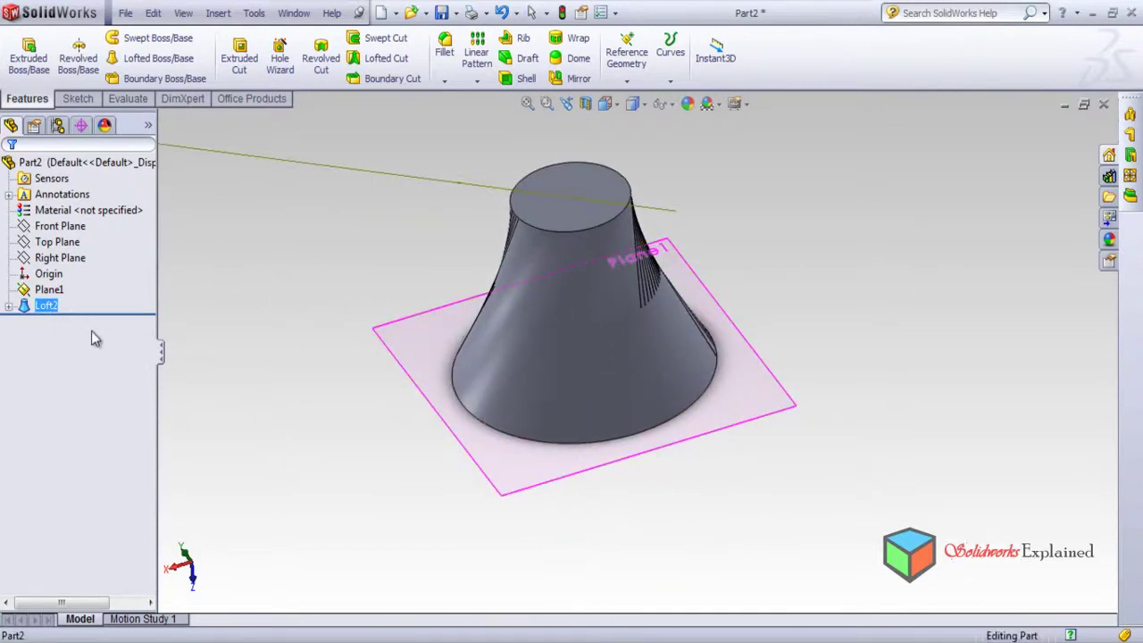
middle_click_drag(855, 439, 561, 527)
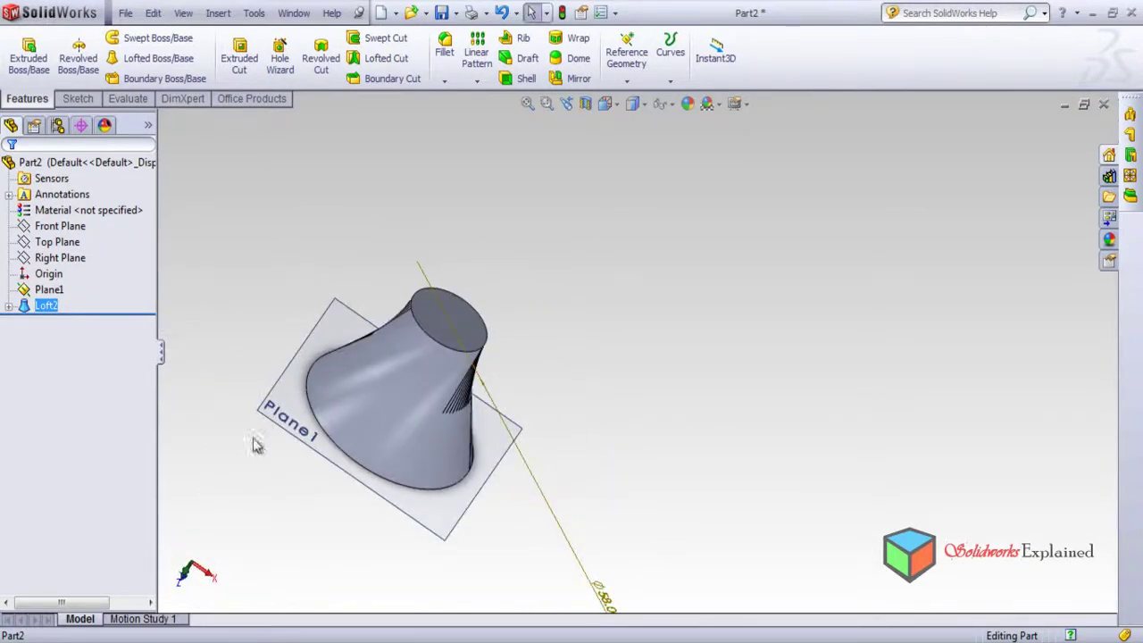
Edit the loft's Sketch1, shrink its circle to about 3.16 mm in diameter around the same centre, and exit the sketch
left_click(11, 308)
left_click(82, 327)
left_click(79, 337)
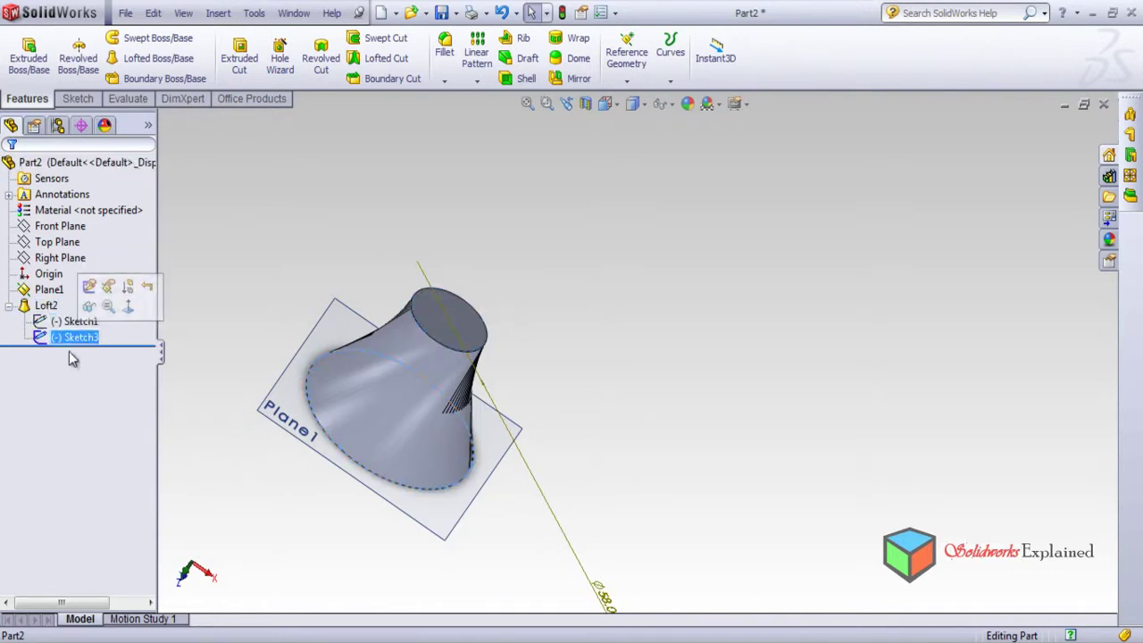
left_click(70, 323)
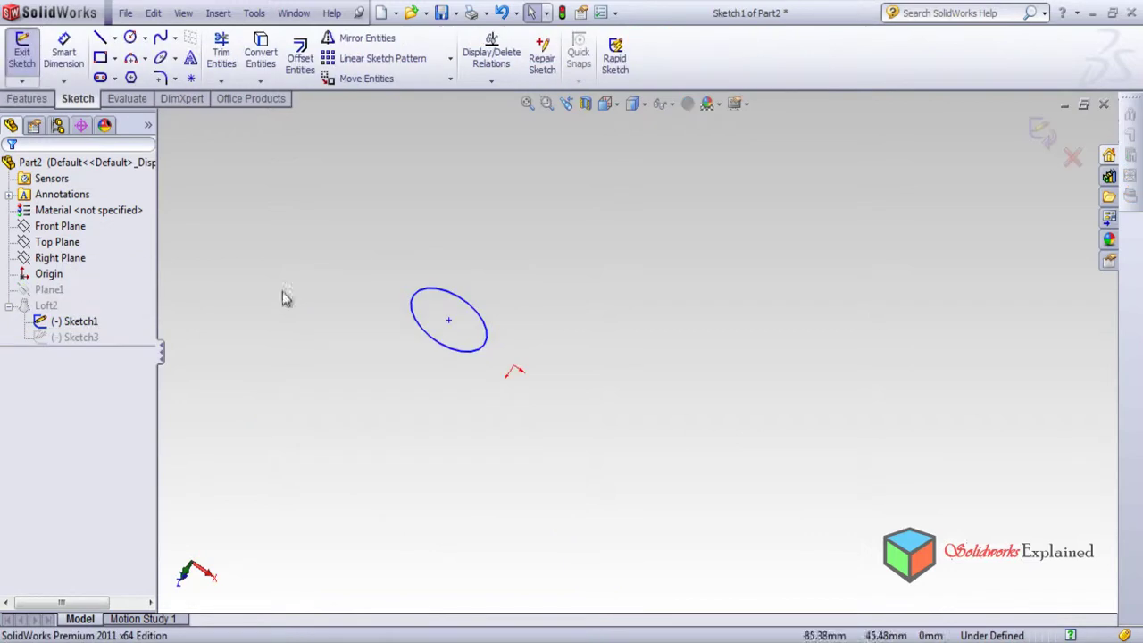
mouse_move(339, 402)
middle_mouse_down()
mouse_move(288, 515)
mouse_move(416, 483)
middle_mouse_up()
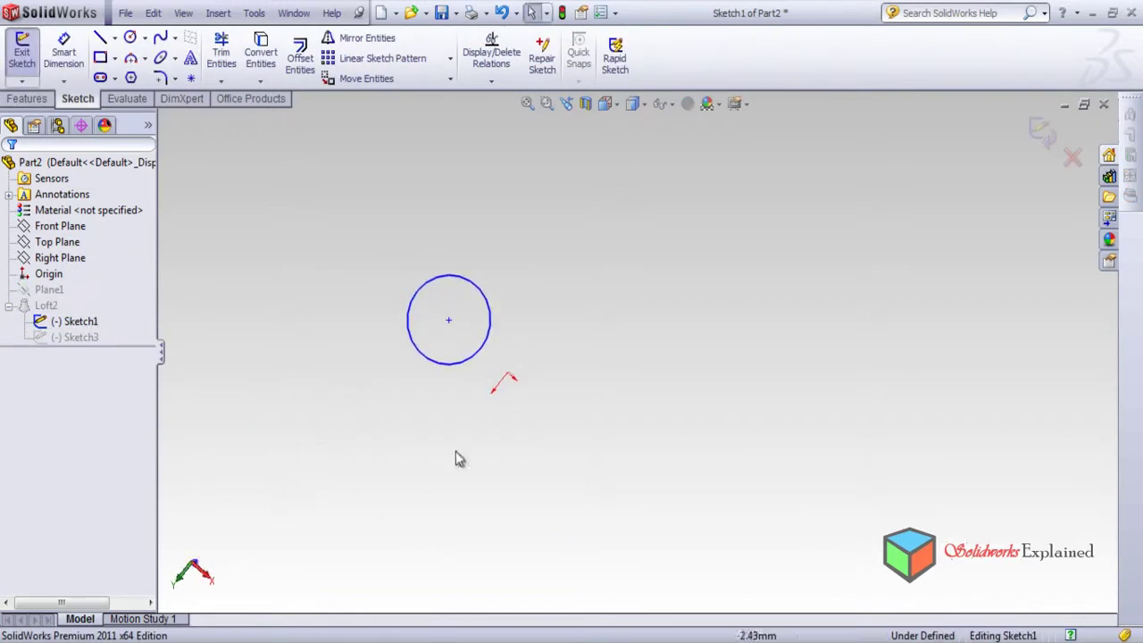
left_click(464, 362)
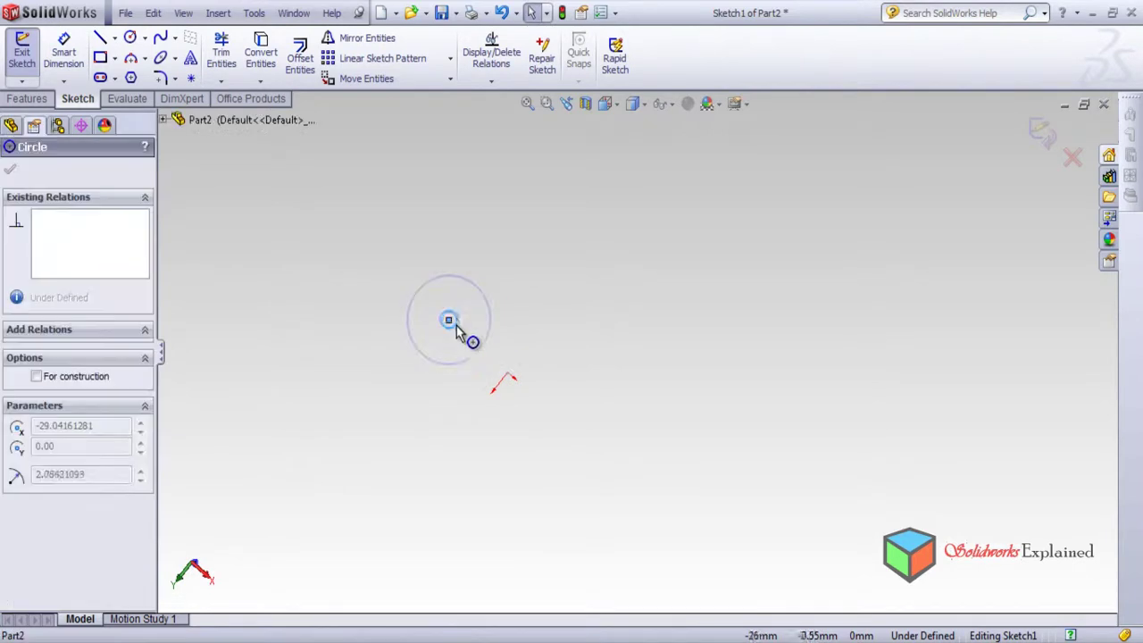
left_click_drag(457, 320, 452, 326)
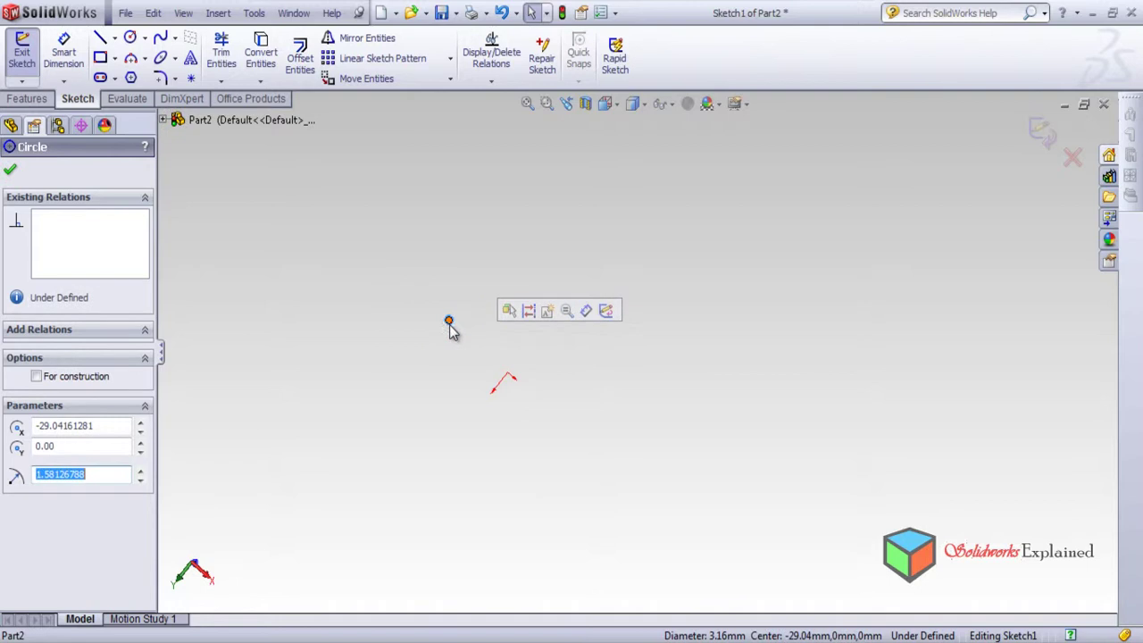
left_click(11, 169)
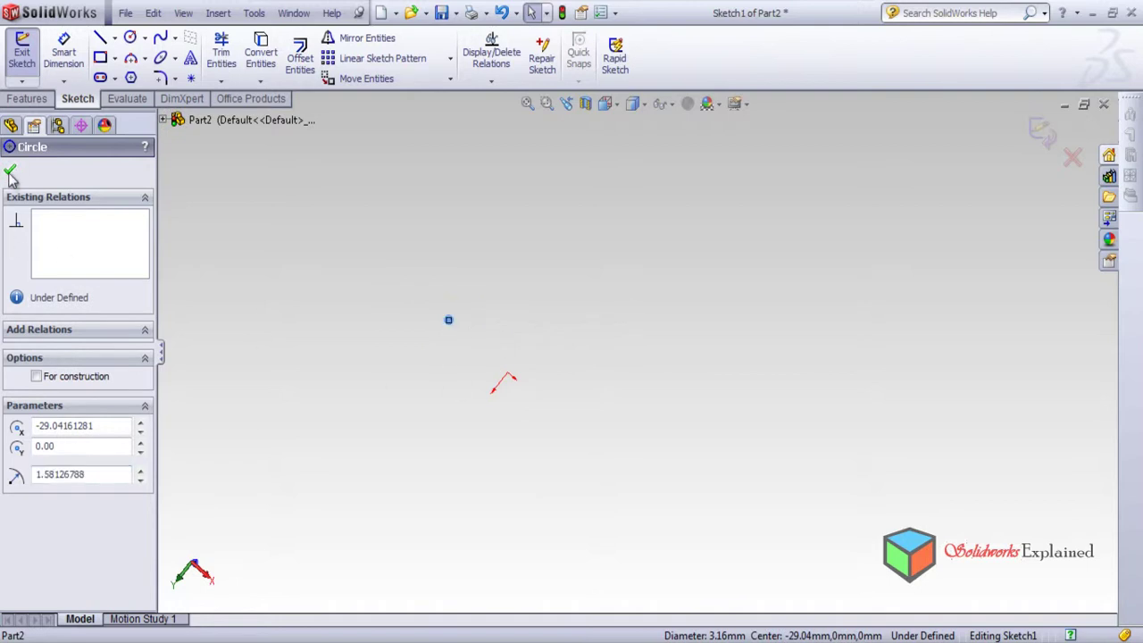
left_click(11, 172)
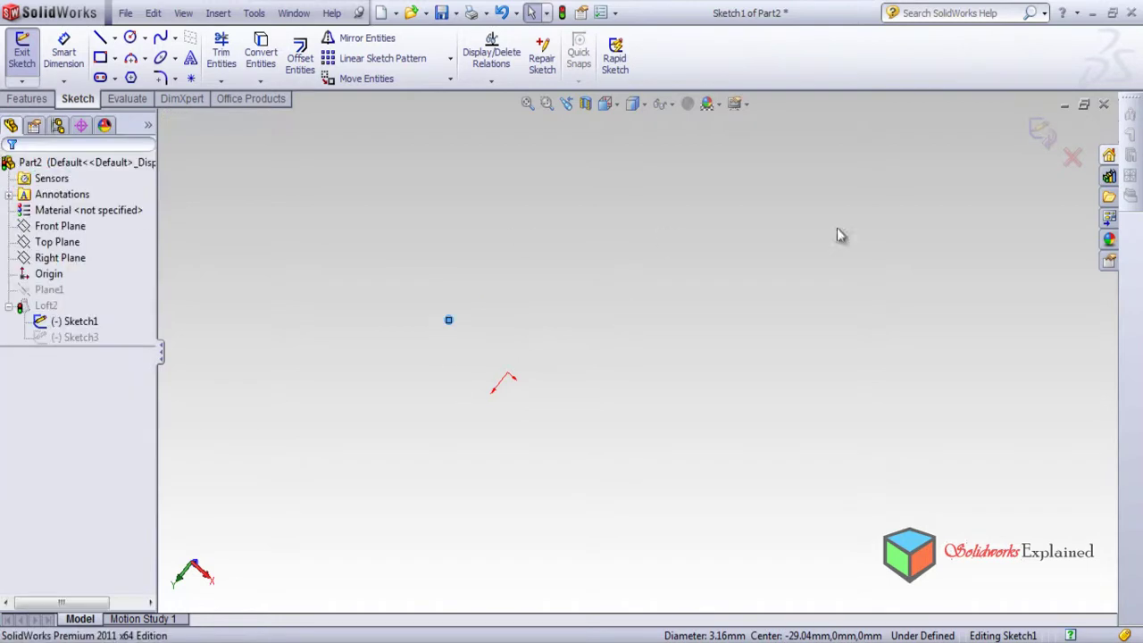
left_click(1042, 132)
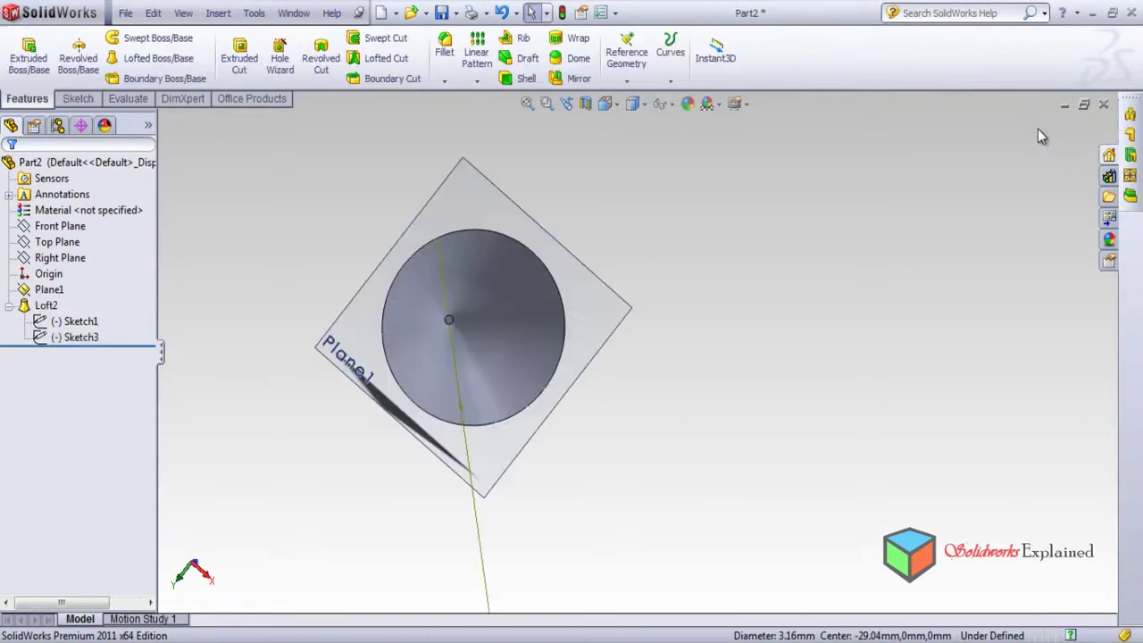
Inspect the rebuilt loft from several angles, including a close look at its small tip
middle_click_drag(854, 308, 564, 230)
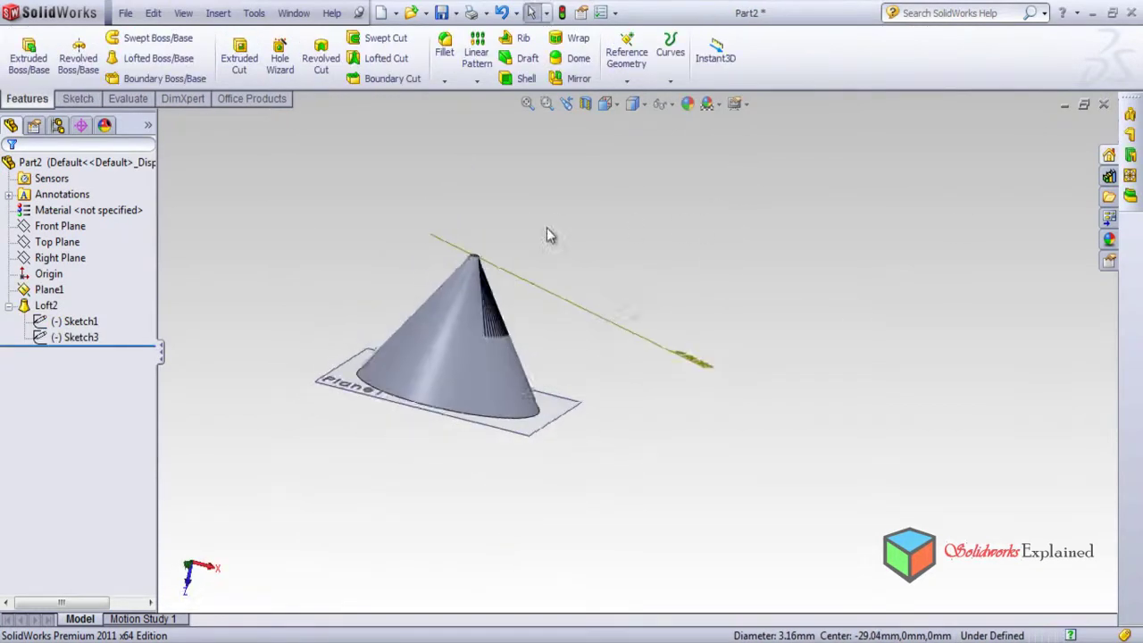
scroll(463, 355, "down", 2)
scroll(467, 375, "down", 2)
middle_click_drag(467, 375, 468, 334)
scroll(441, 375, "down", 3)
middle_click_drag(442, 376, 465, 309)
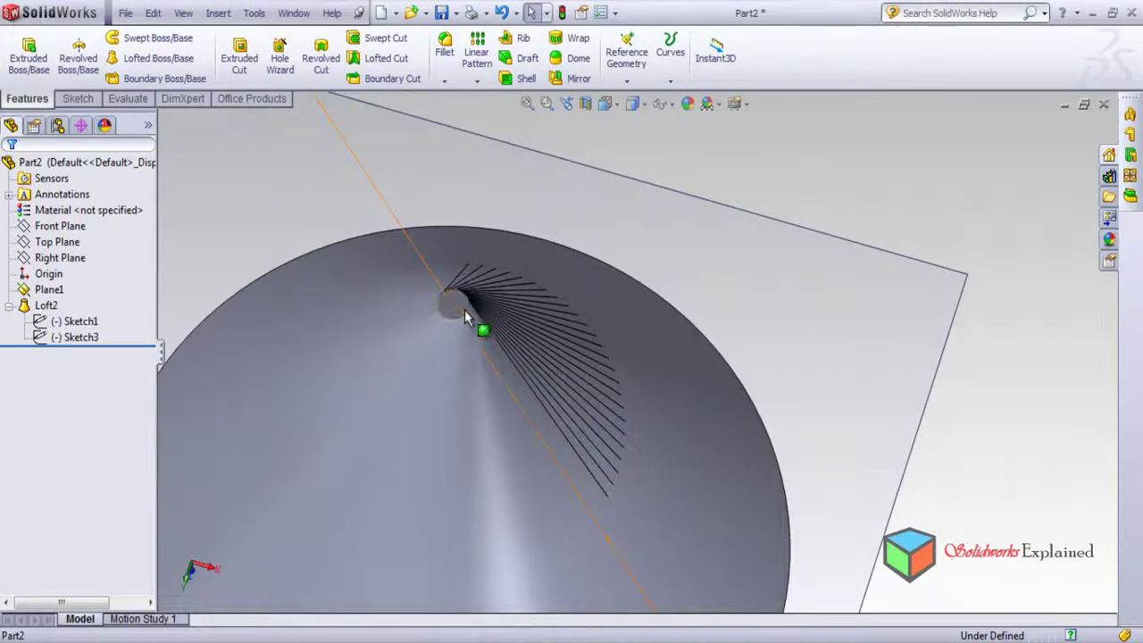
scroll(475, 322, "up", 3)
middle_click_drag(531, 528, 357, 335)
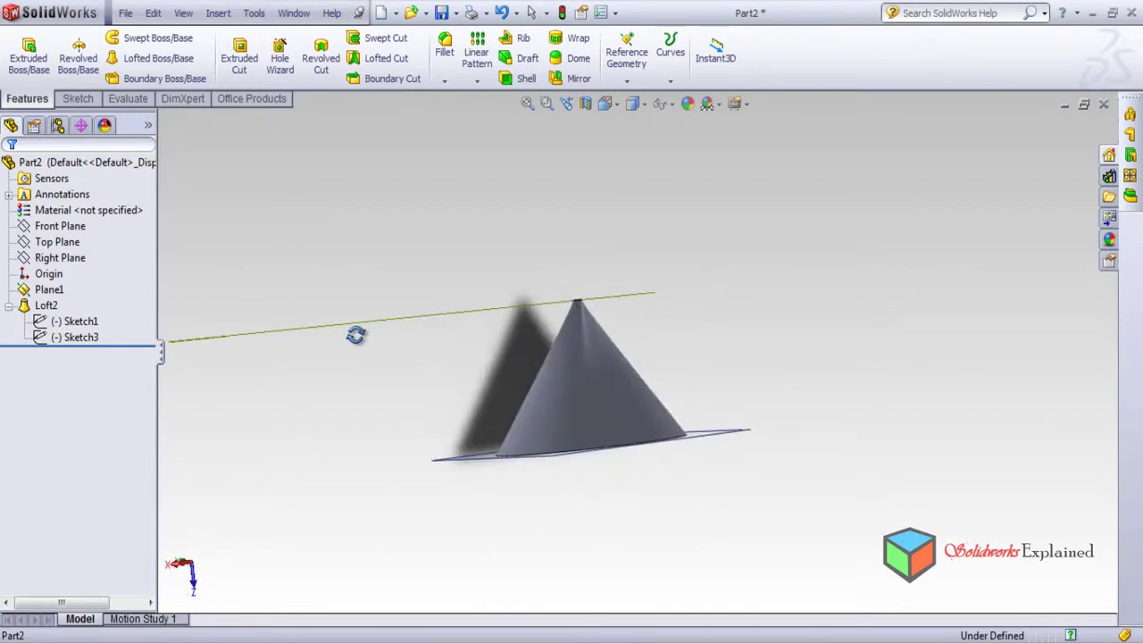
middle_click_drag(741, 457, 725, 546)
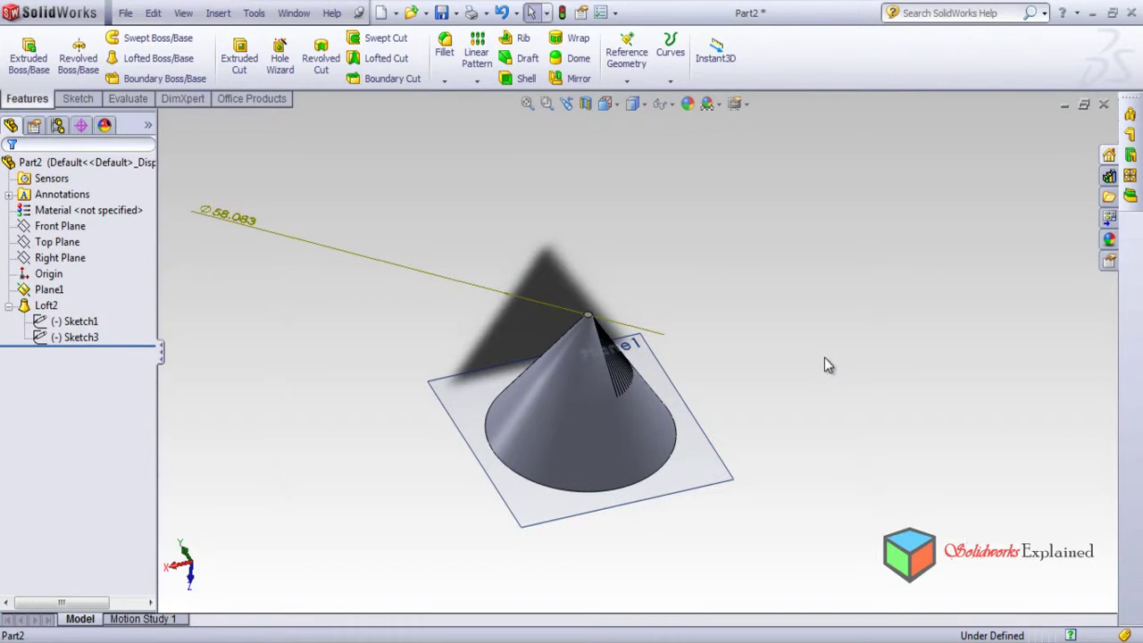
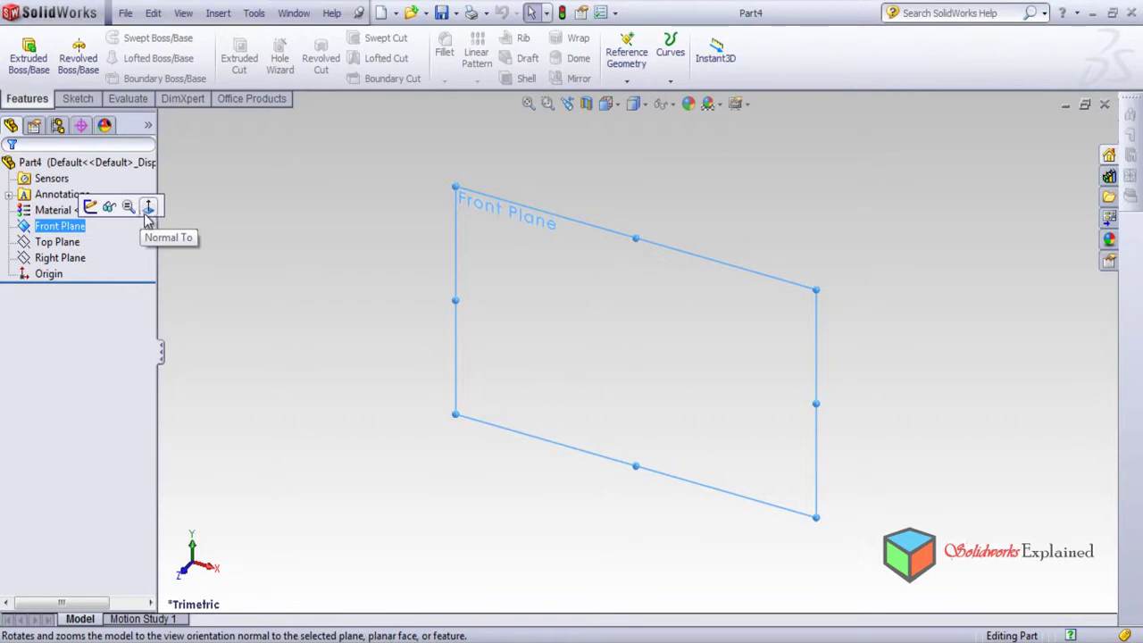
In the new part, sketch a circle about 43.5 mm in diameter on the Front Plane, centred on the origin
left_click(78, 98)
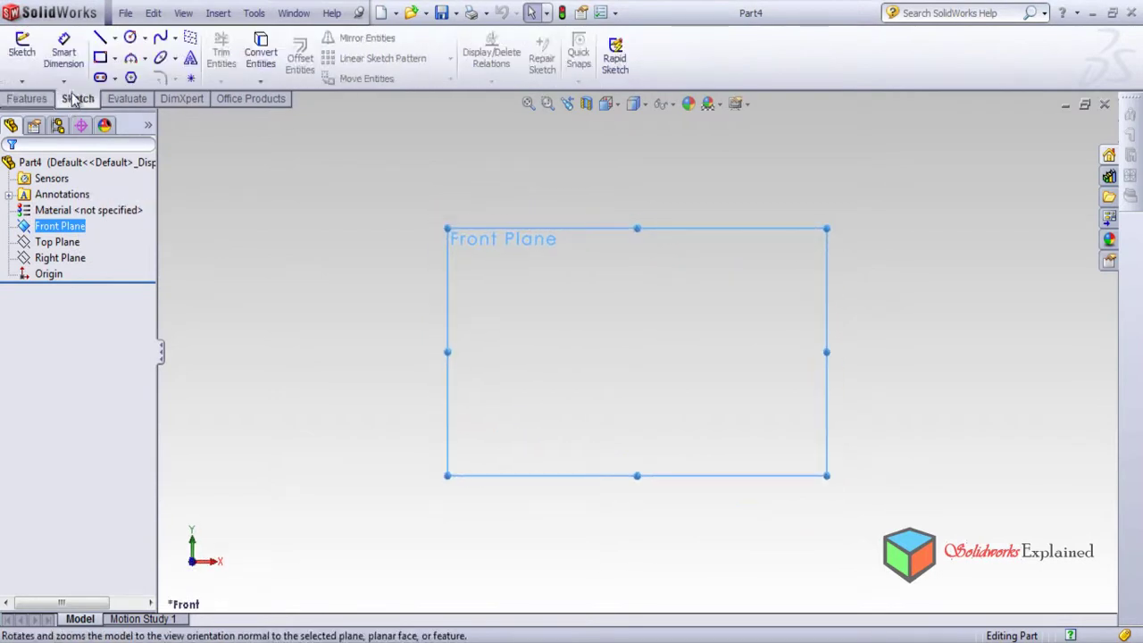
left_click(129, 38)
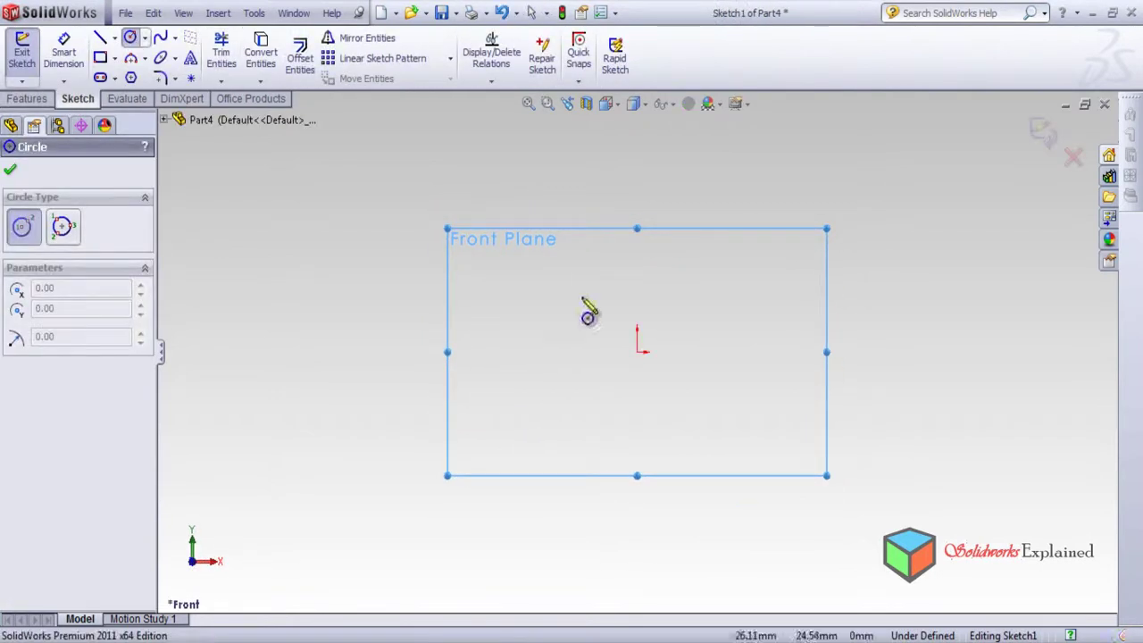
left_click(637, 351)
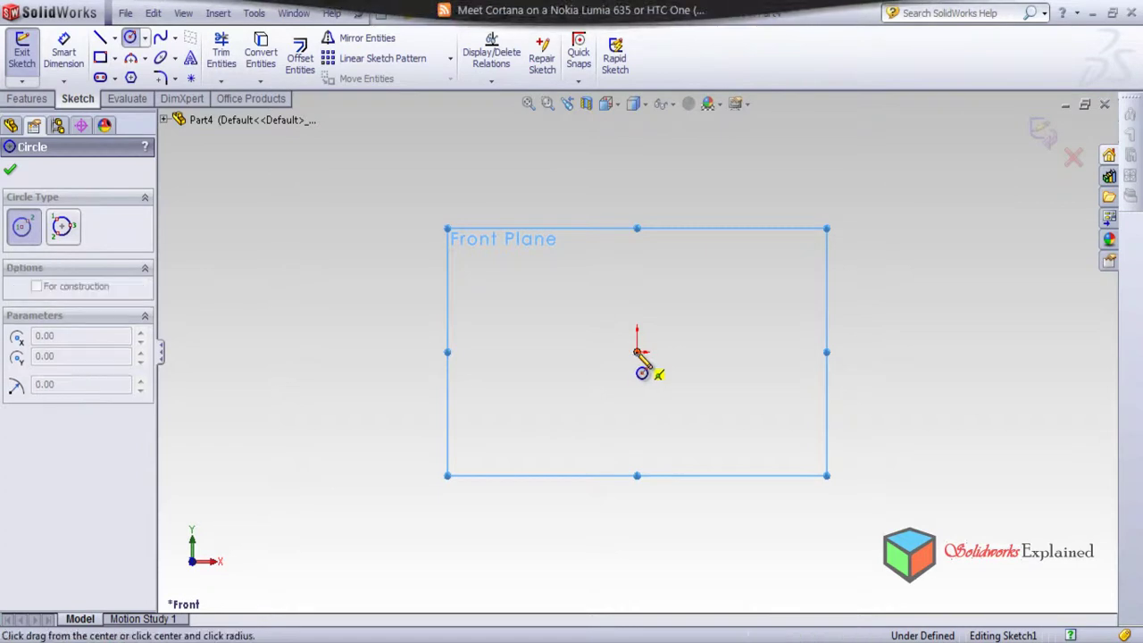
left_click(661, 394)
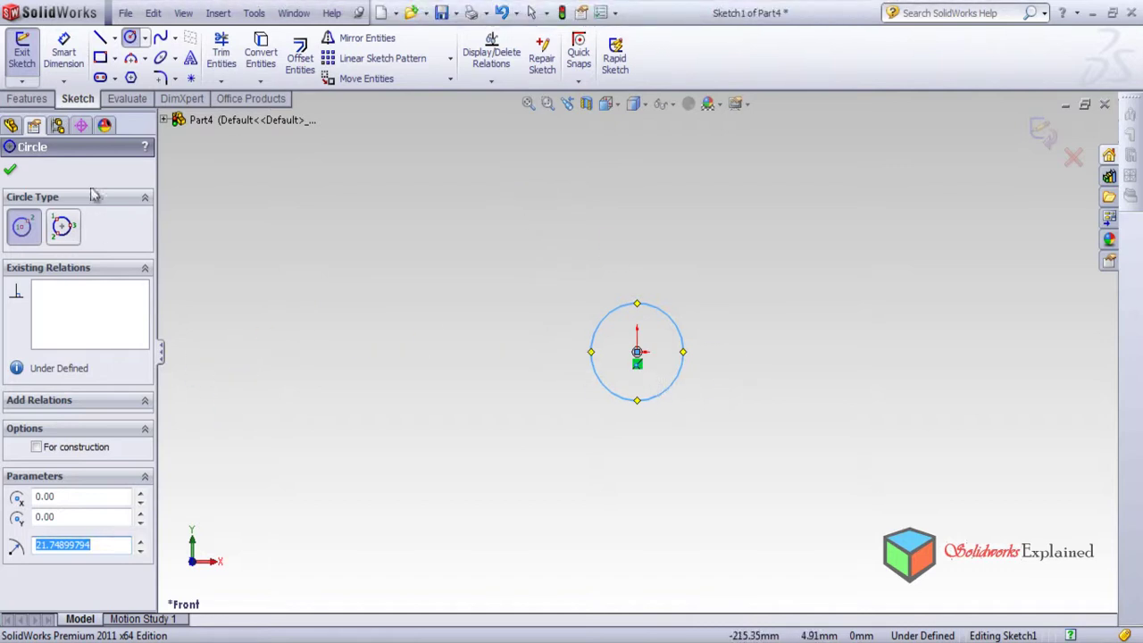
Dimension the circle's diameter at 50 mm and exit the sketch
left_click(63, 52)
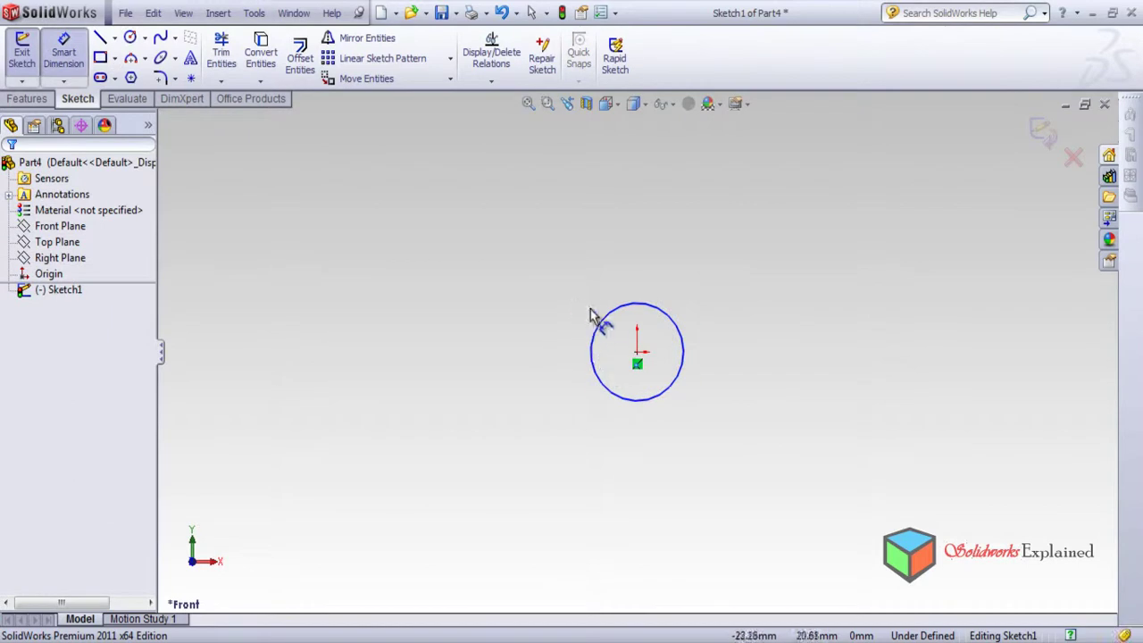
left_click(604, 318)
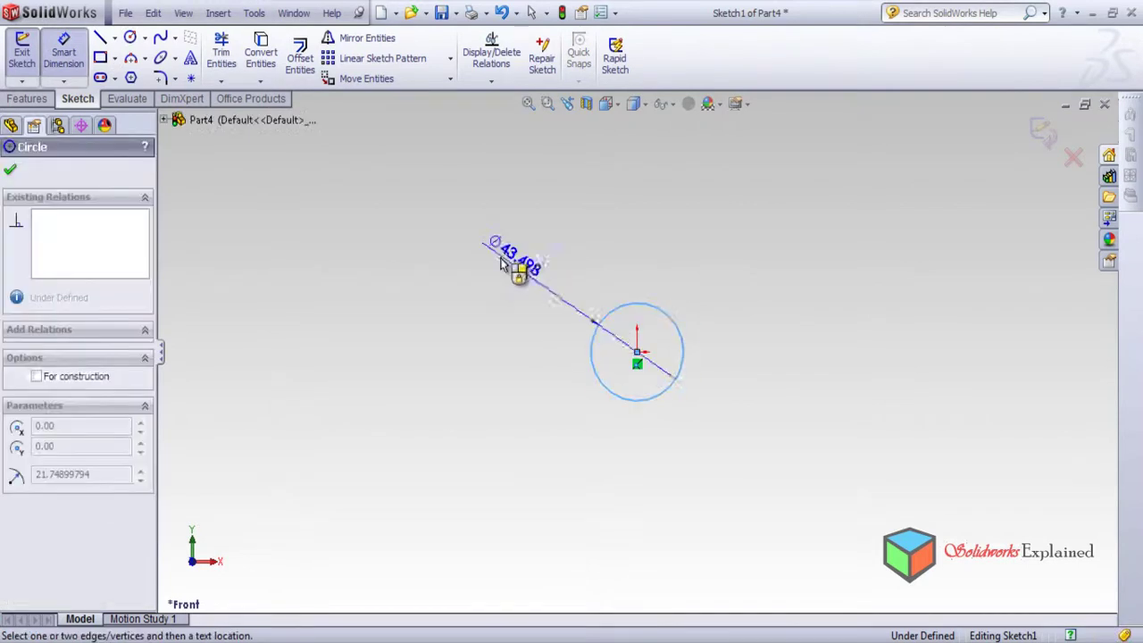
left_click(402, 290)
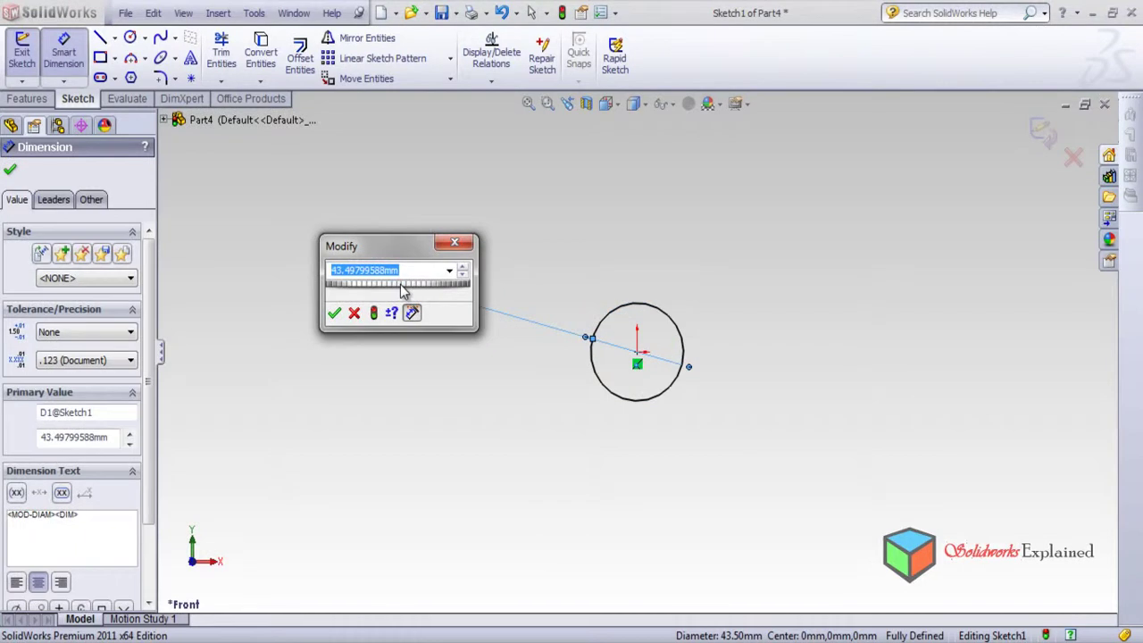
type("50")
key("Return")
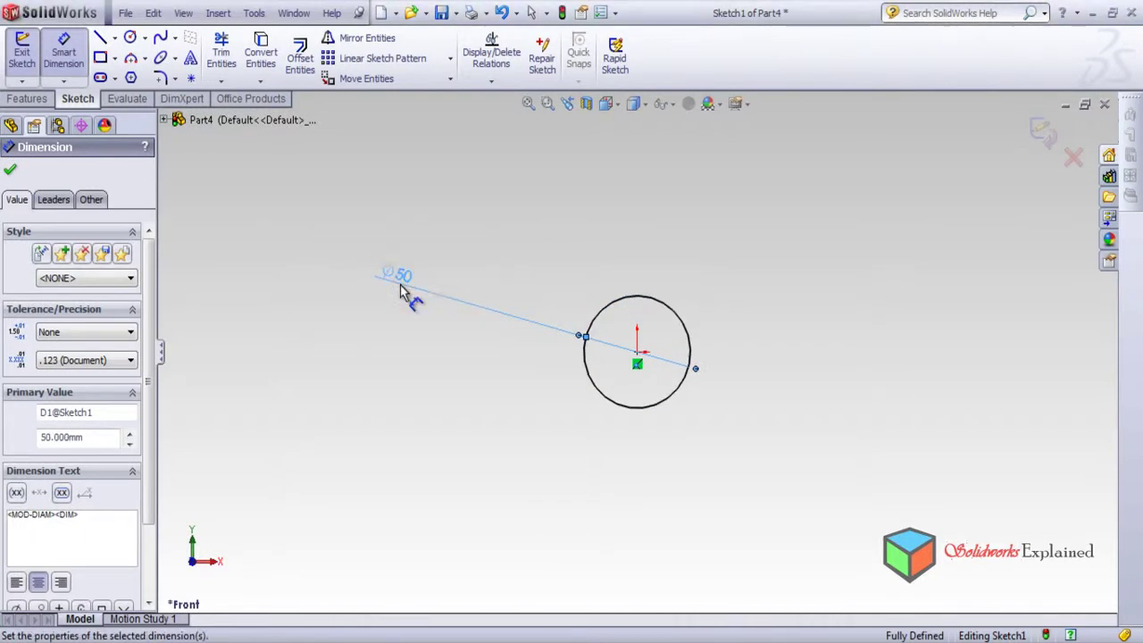
left_click(10, 170)
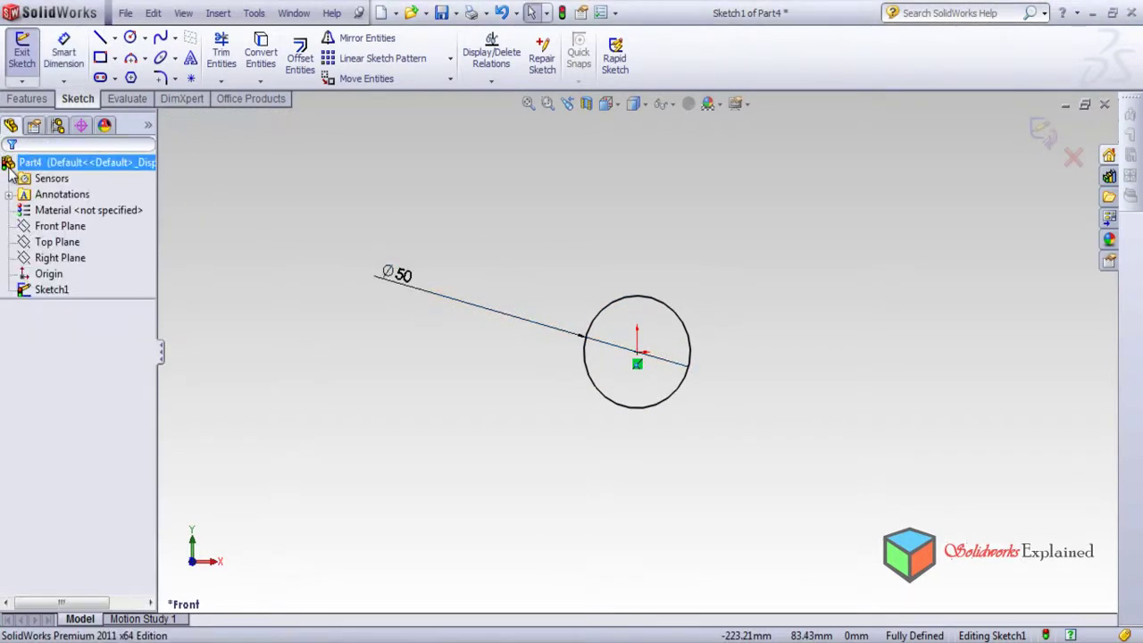
left_click(63, 227)
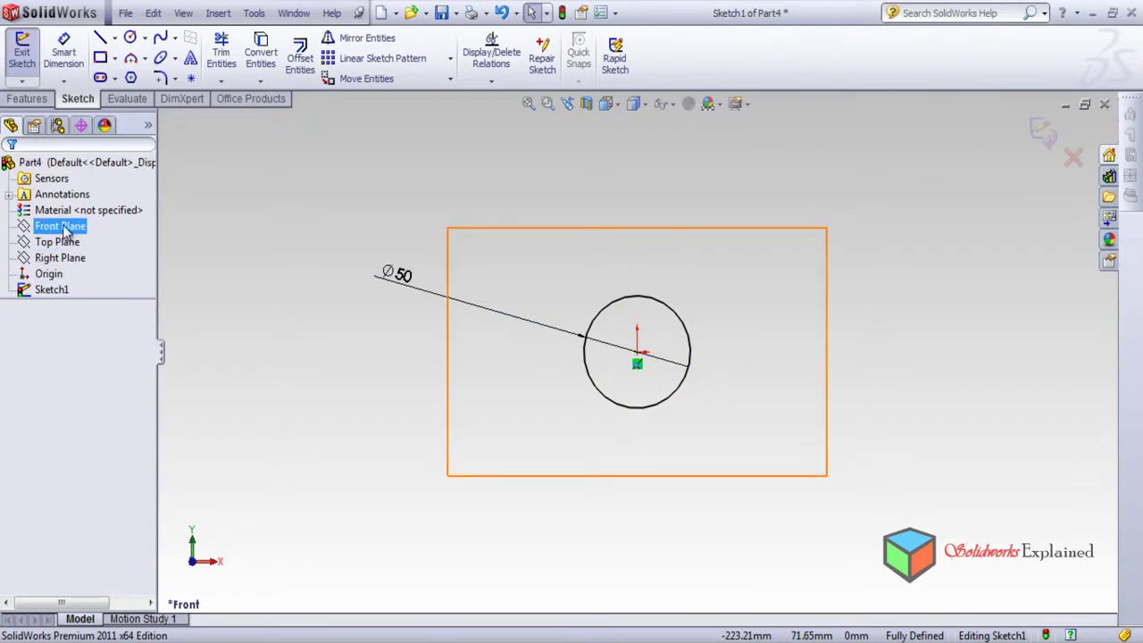
left_click(1041, 130)
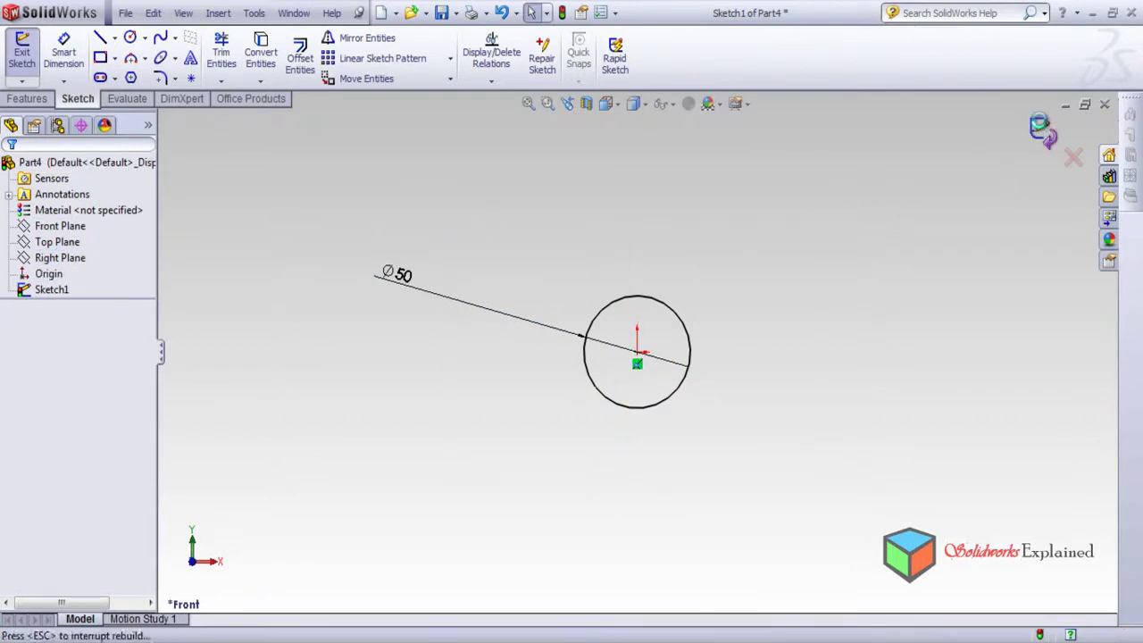
Create a reference plane parallel to the Front Plane at an offset of 30 mm
left_click(64, 226)
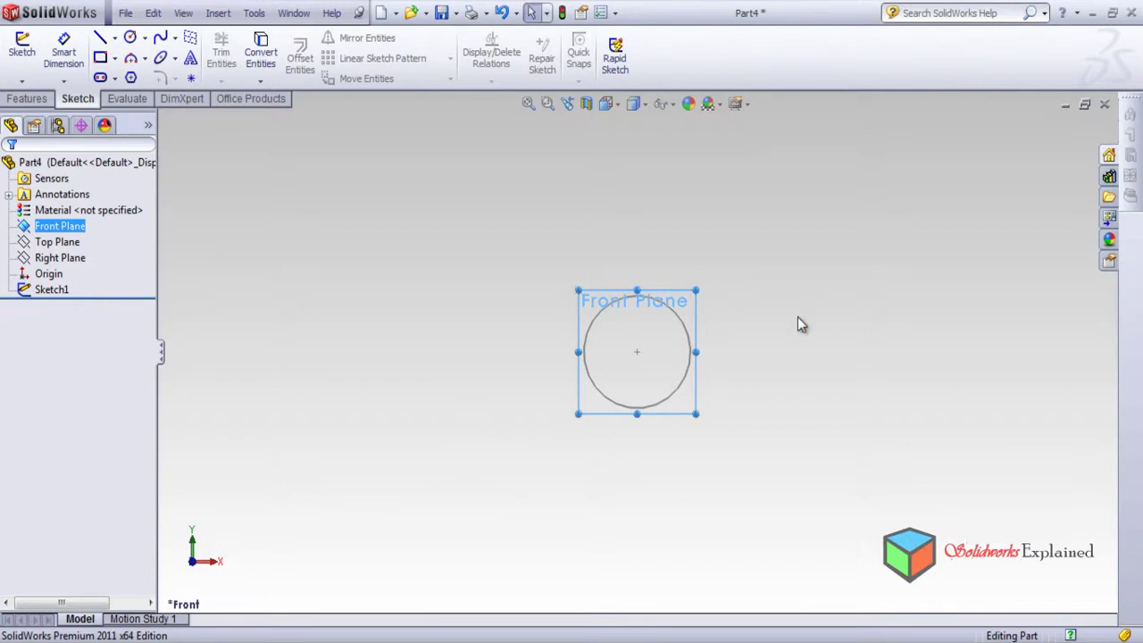
left_click(23, 100)
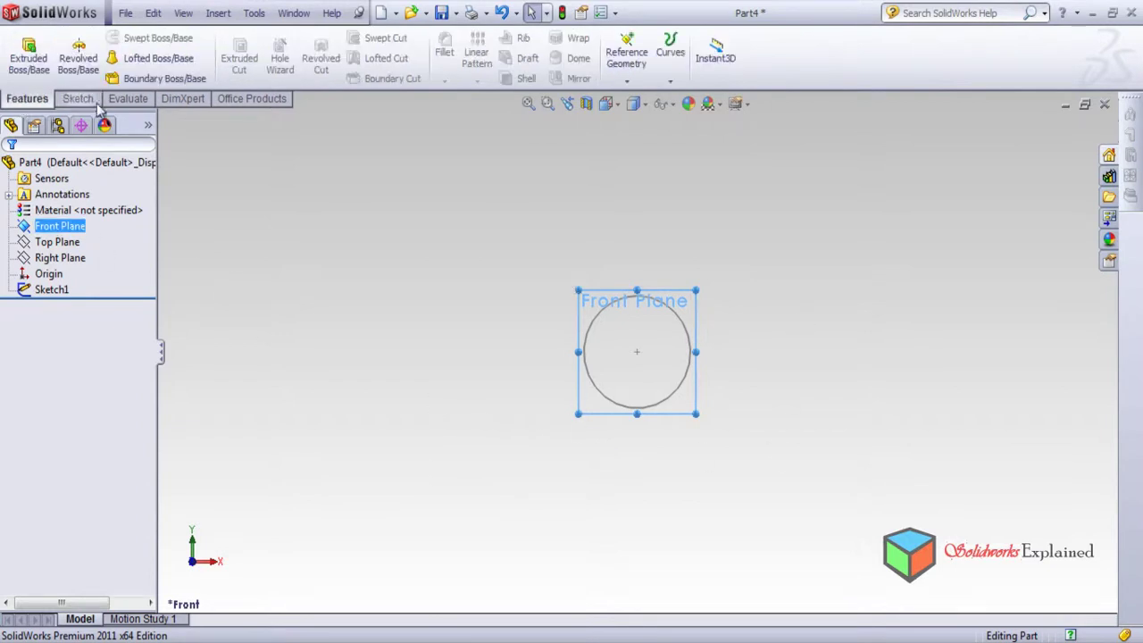
left_click(627, 77)
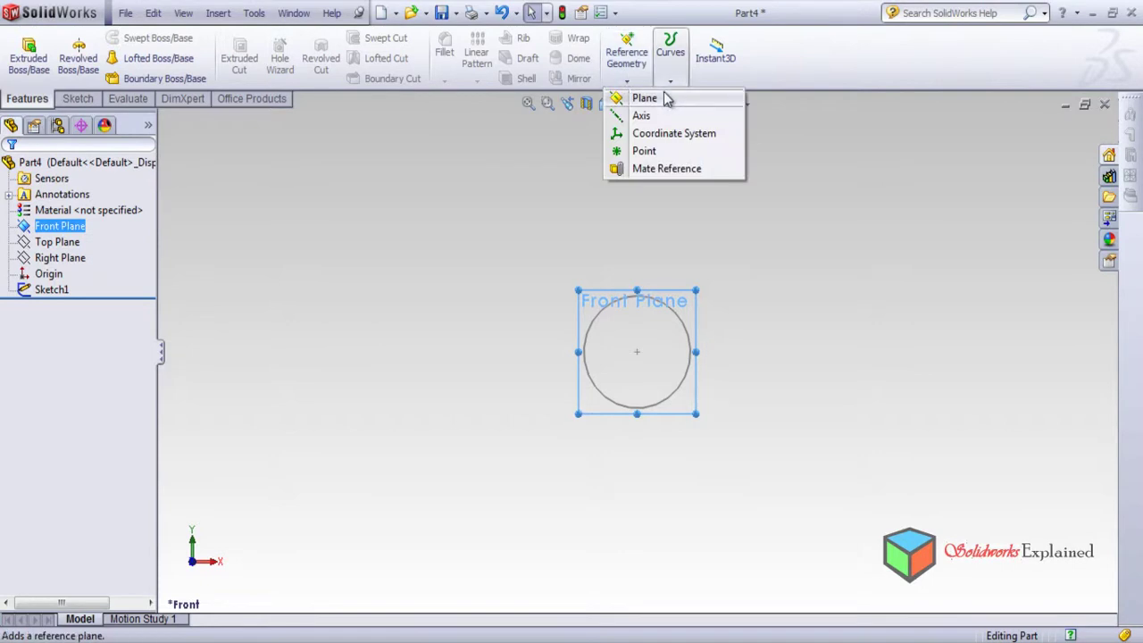
left_click(661, 100)
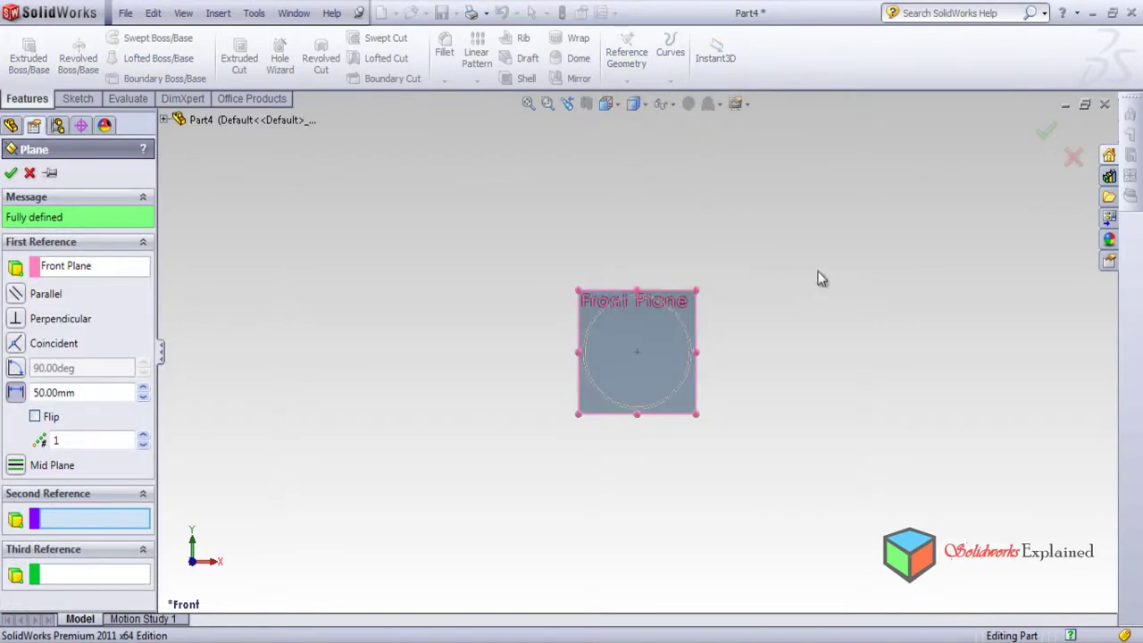
middle_click_drag(821, 270, 774, 403)
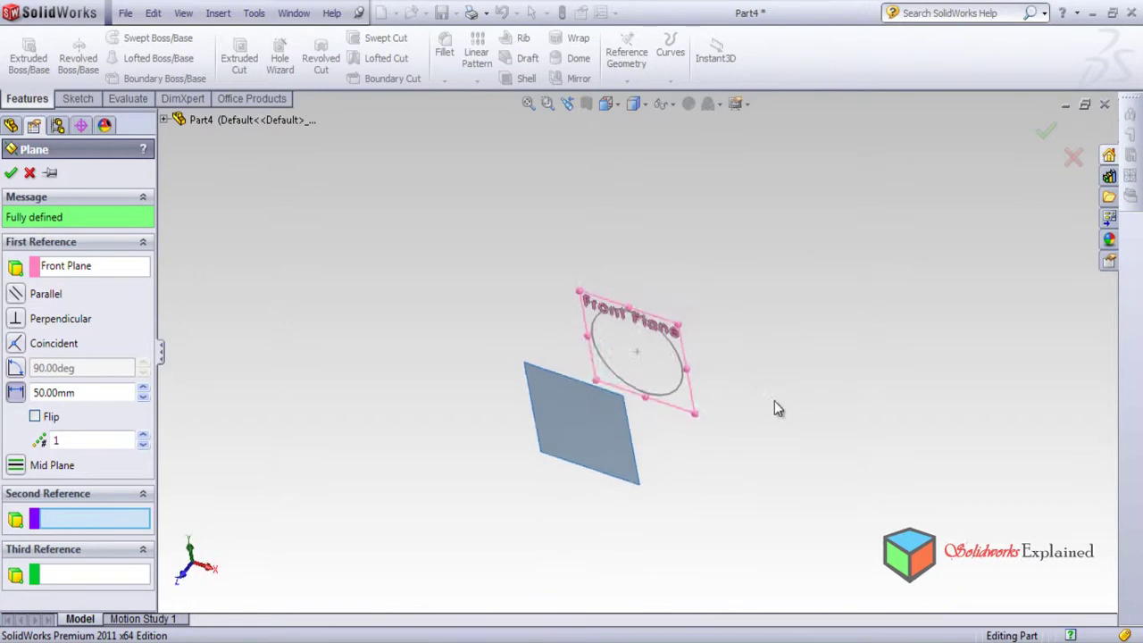
double_click(90, 394)
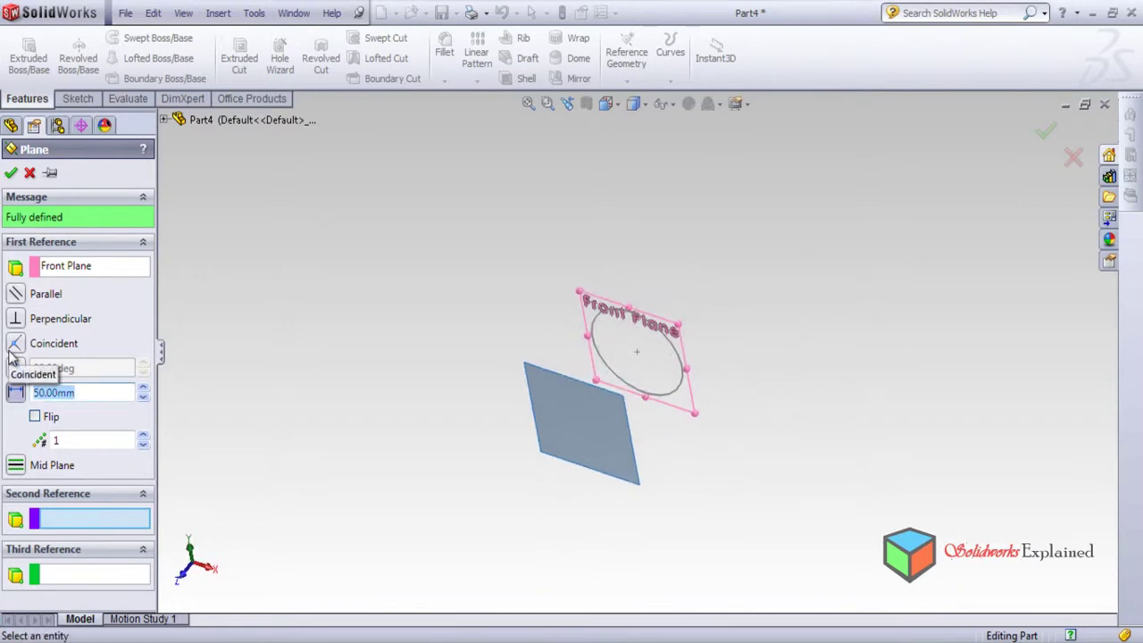
type("30")
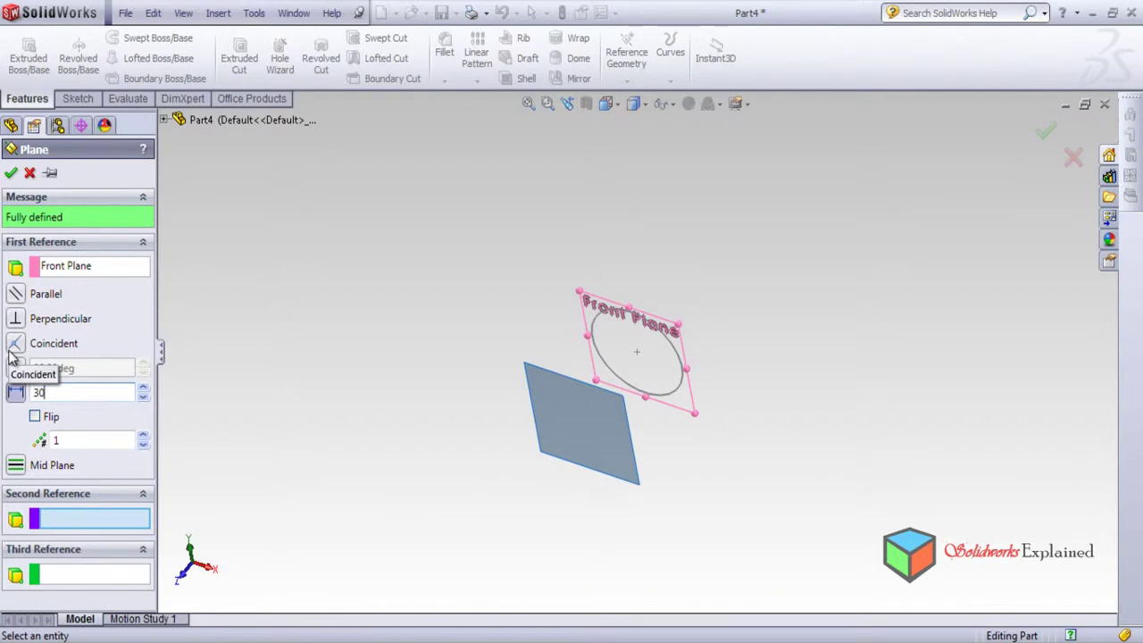
key("Return")
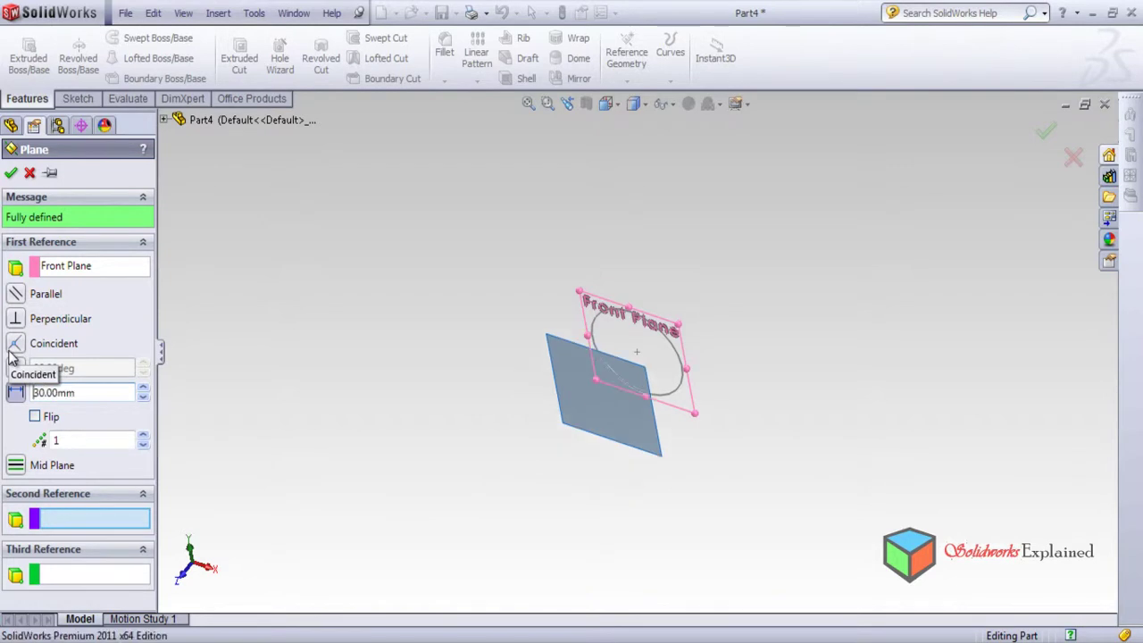
left_click(15, 174)
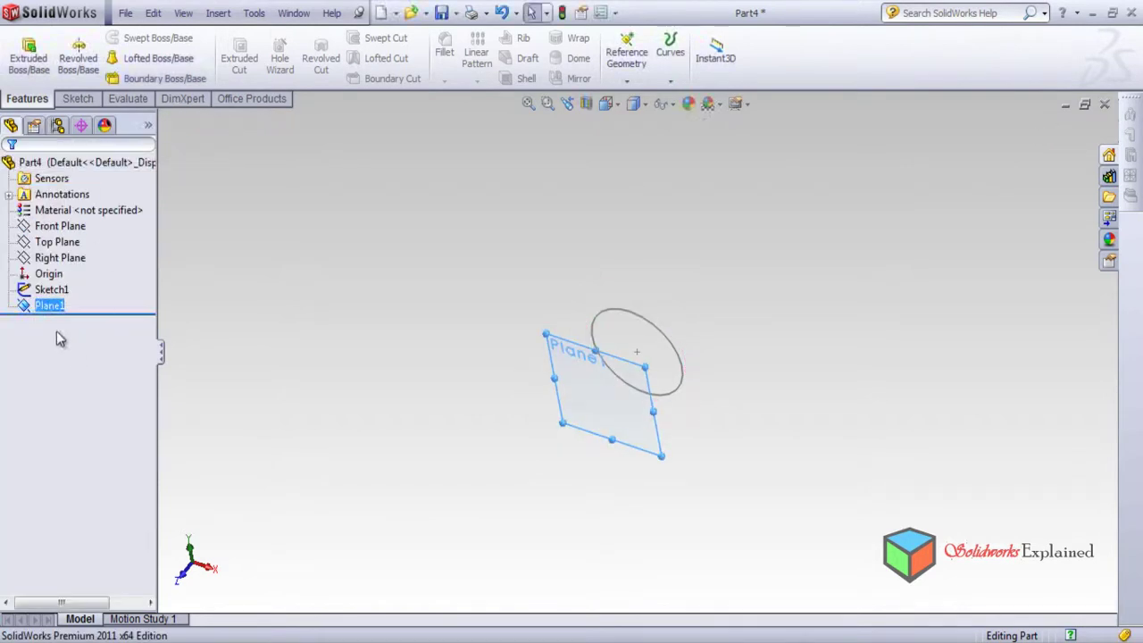
Sketch a circle with a radius of about 50.4 mm on Plane1, centred on the origin, and exit the sketch
right_click(52, 308)
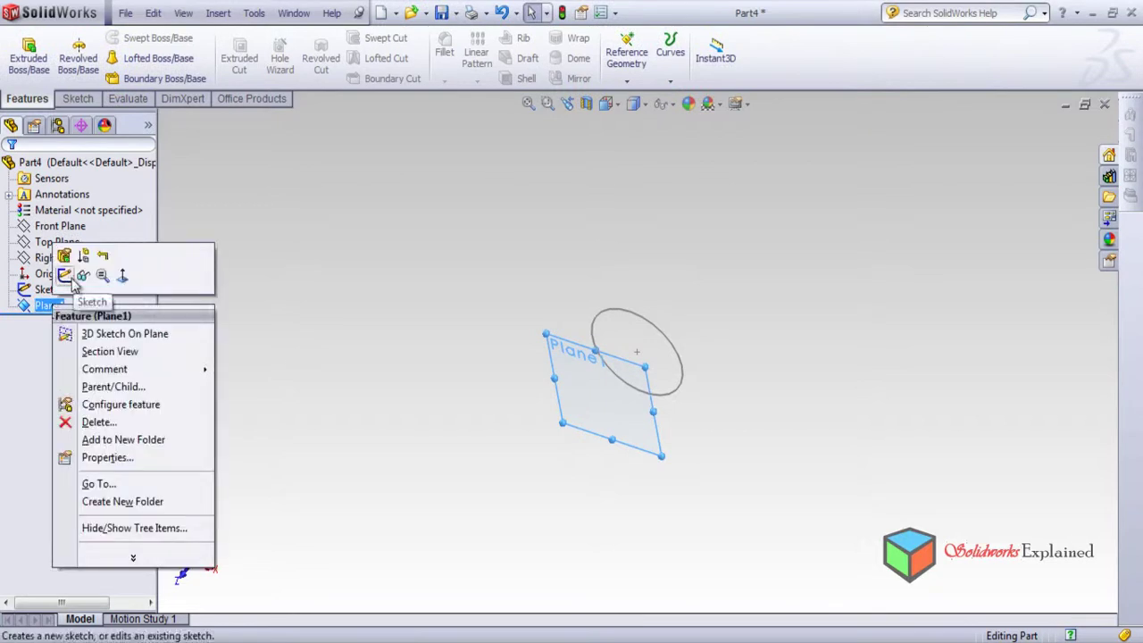
left_click(123, 276)
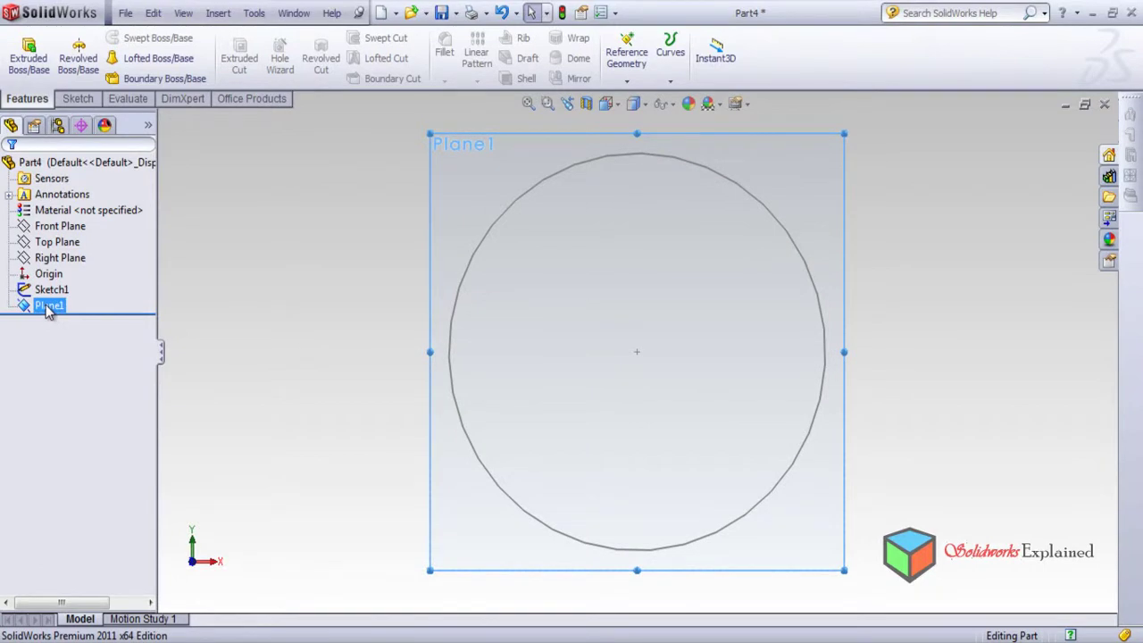
left_click(76, 100)
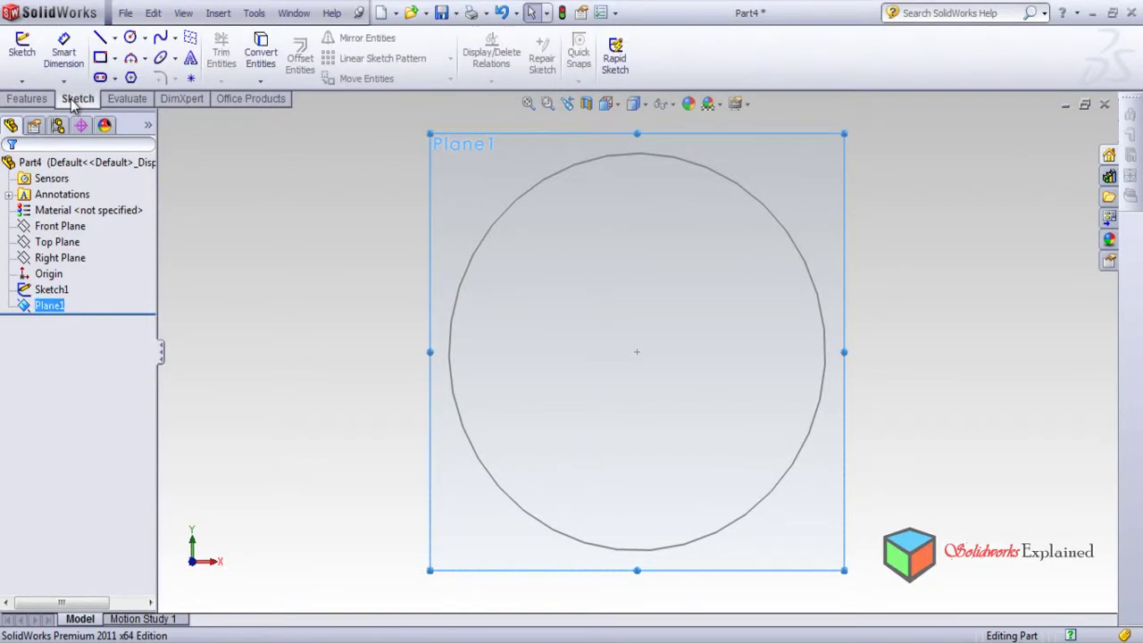
left_click(131, 37)
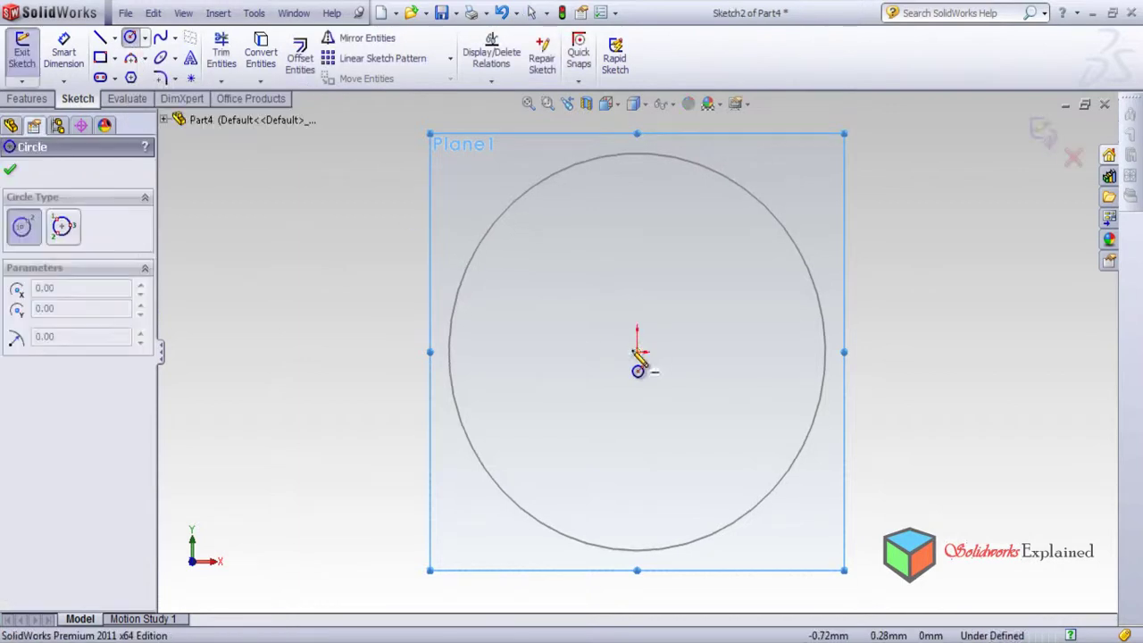
left_click(637, 352)
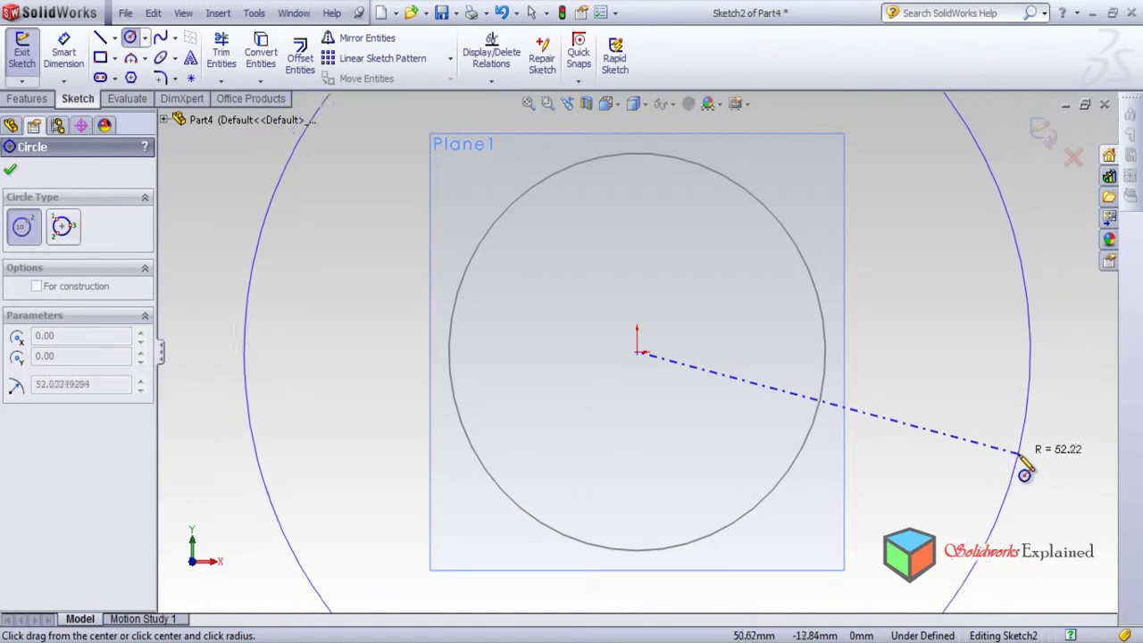
left_click(1004, 453)
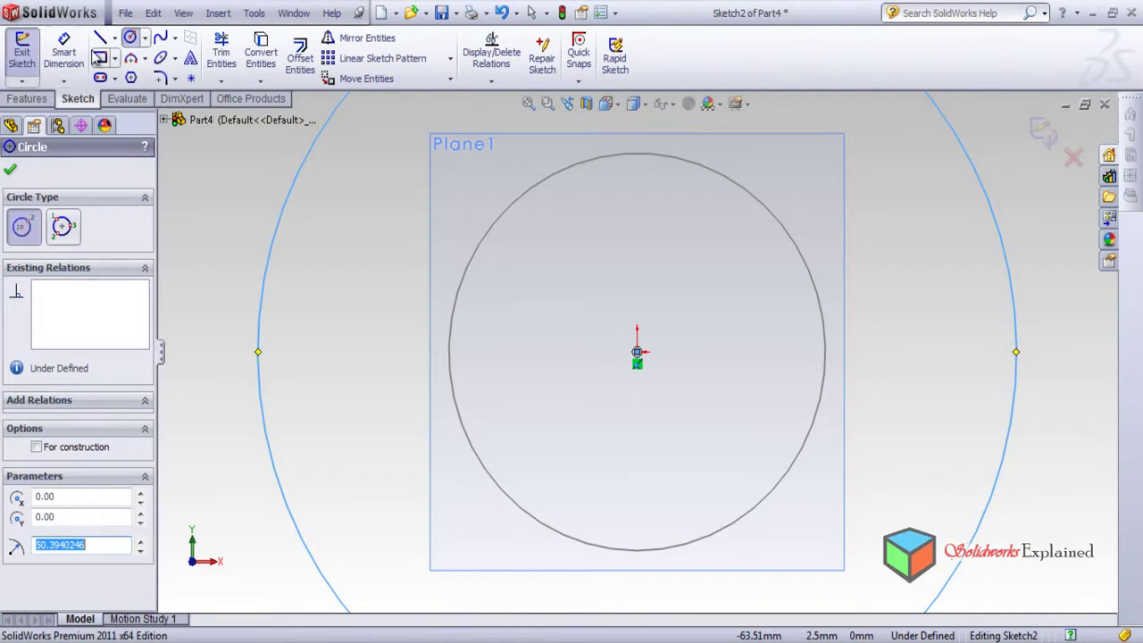
scroll(518, 351, "down", 2)
key("f")
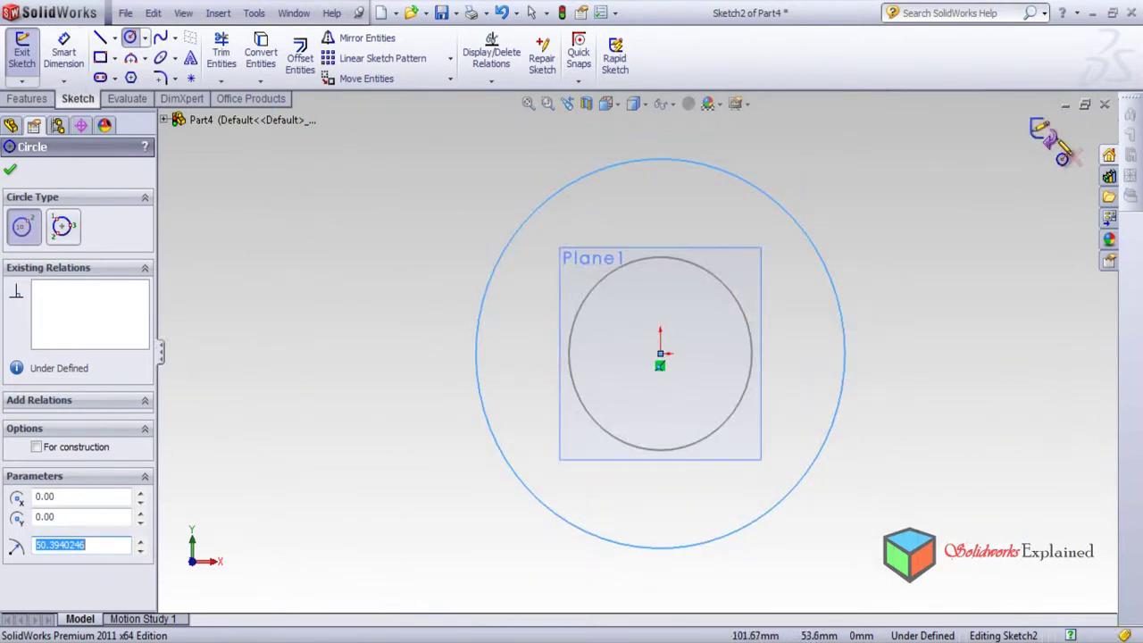
left_click(1047, 134)
left_click(1050, 134)
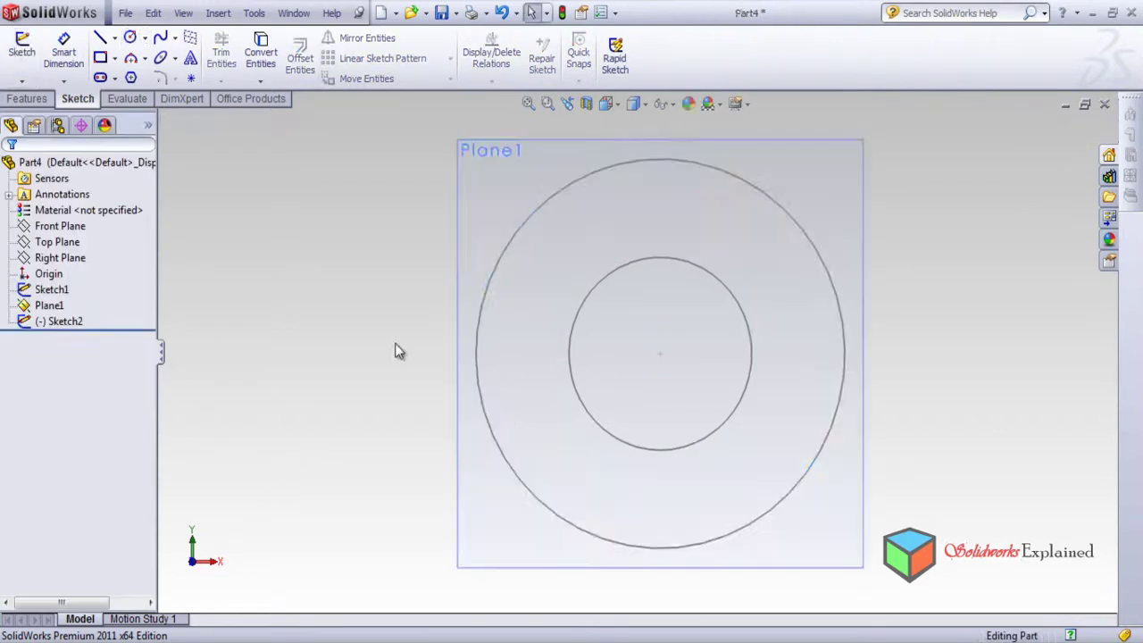
Select Plane1 and examine its position relative to the Front Plane and the two circles from an angled view
left_click(49, 306)
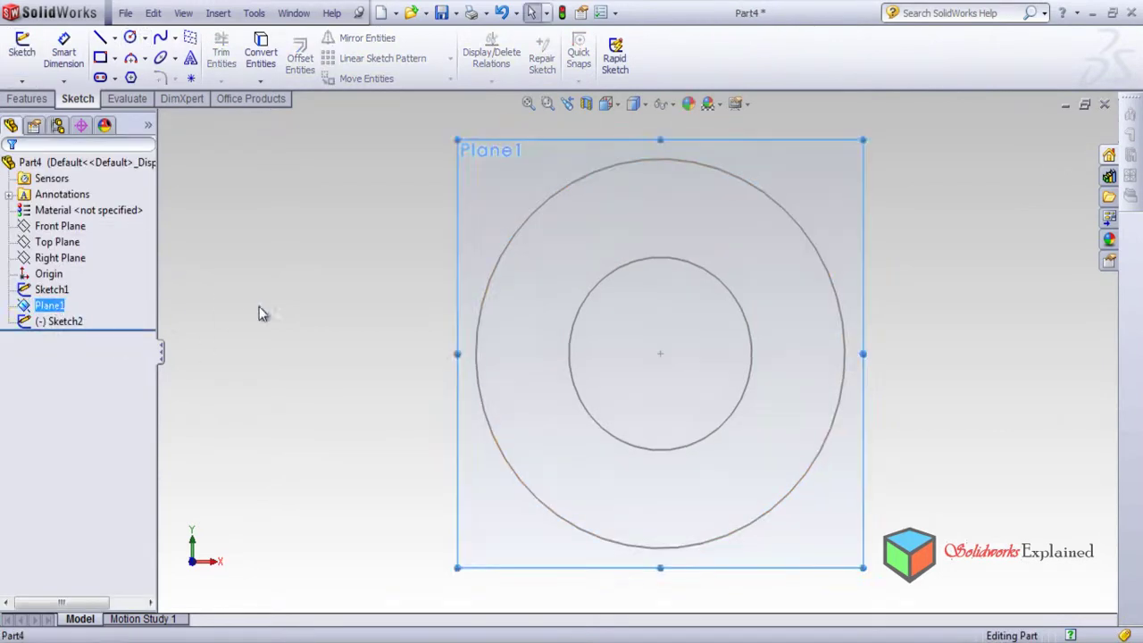
mouse_move(403, 247)
middle_mouse_down()
mouse_move(306, 321)
mouse_move(304, 355)
mouse_move(474, 447)
mouse_move(562, 375)
mouse_move(526, 507)
middle_mouse_up()
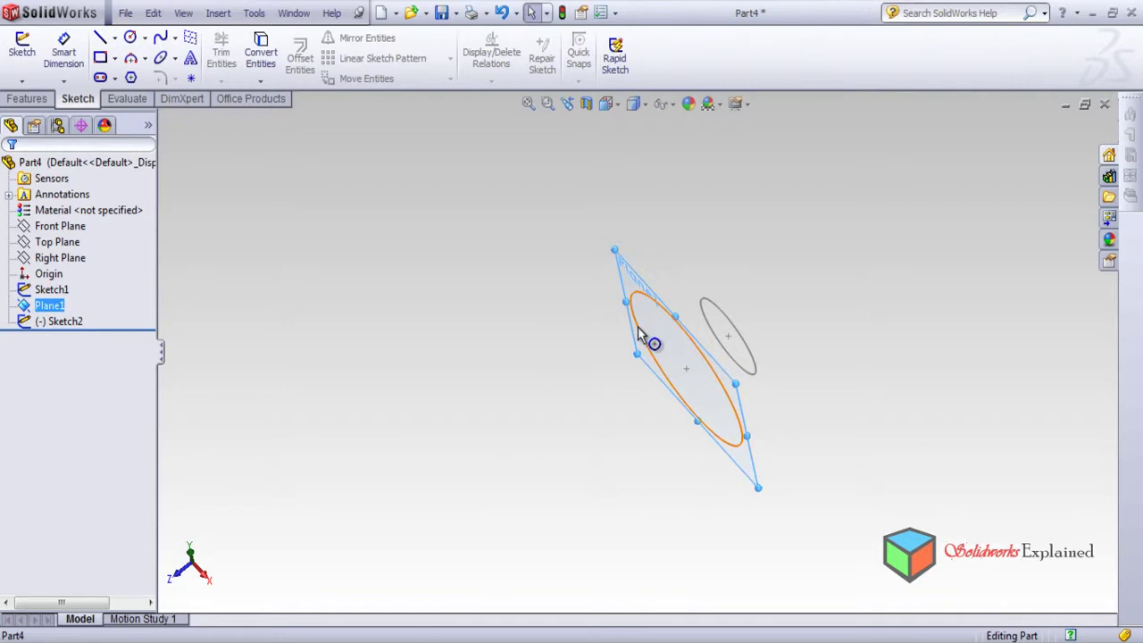
mouse_move(577, 367)
middle_mouse_down()
mouse_move(617, 340)
mouse_move(587, 346)
mouse_move(597, 341)
middle_mouse_up()
left_click(49, 277, "ctrl")
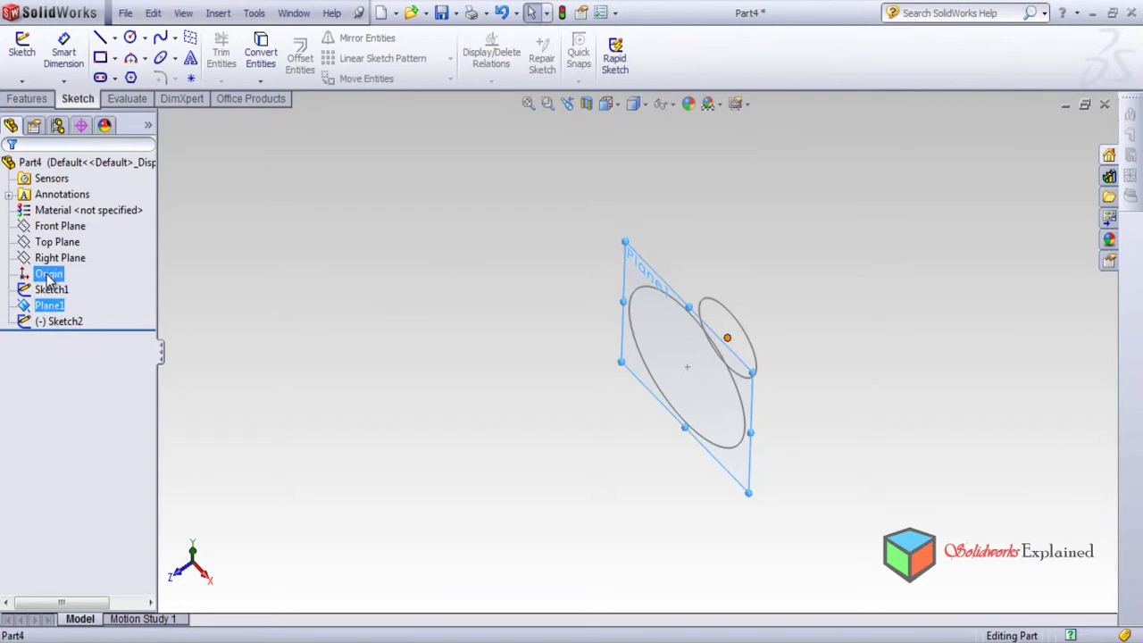
left_click(50, 274, "ctrl")
left_click(59, 321, "ctrl")
left_click(59, 323, "ctrl")
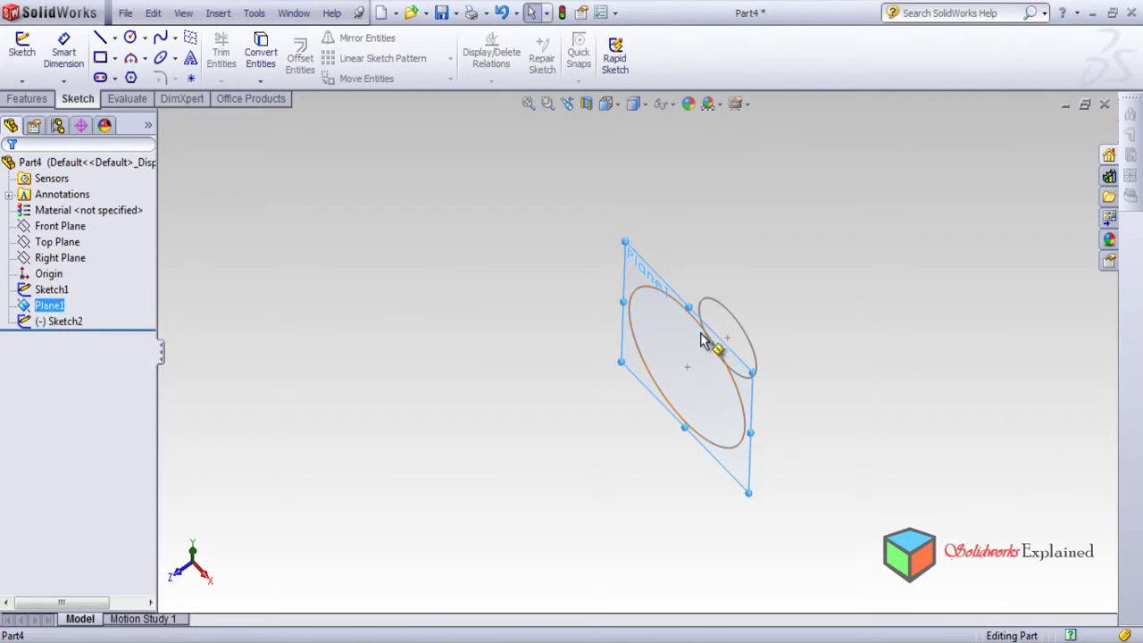
left_click(54, 229, "ctrl")
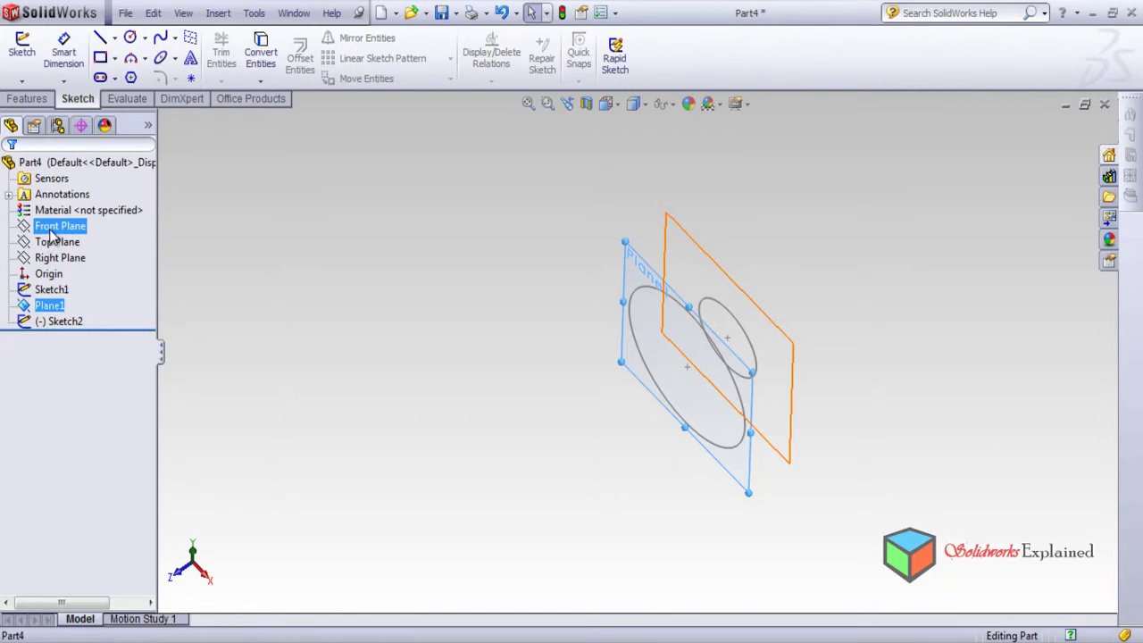
left_click(52, 231, "ctrl")
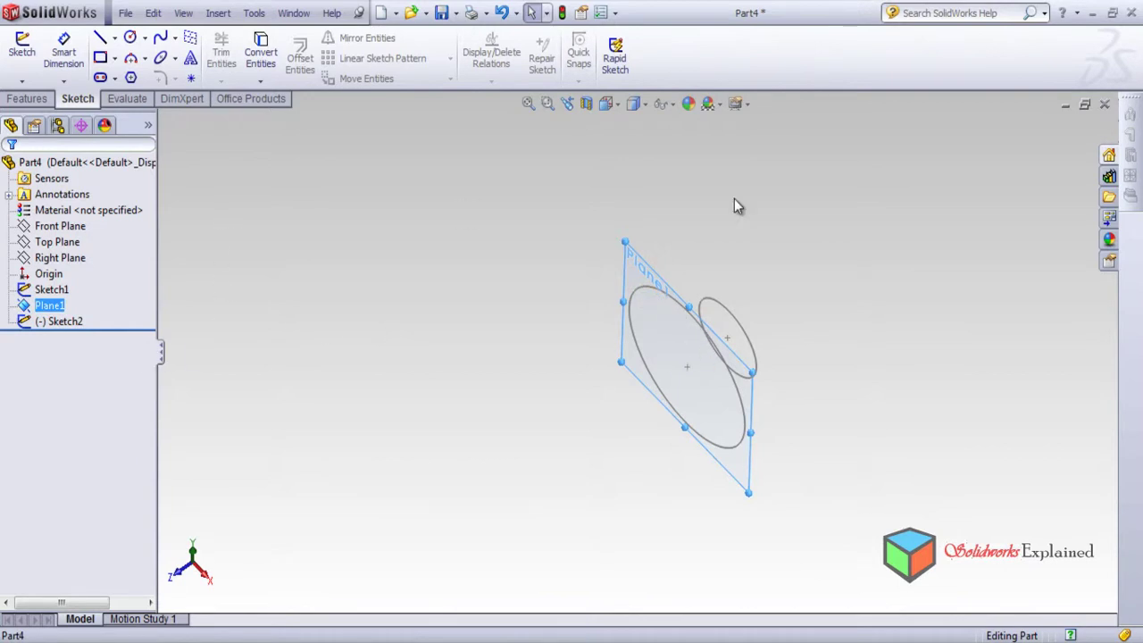
Create a reference plane parallel to Plane1 at an offset of 40 mm, on the side away from the Front Plane
left_click(26, 98)
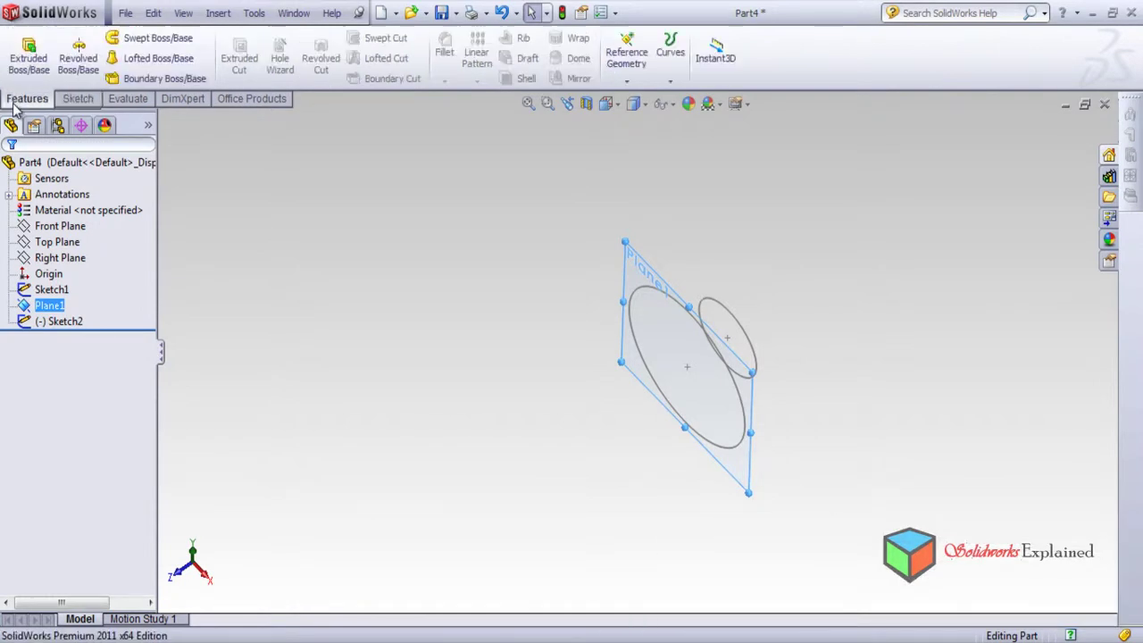
left_click(623, 76)
left_click(646, 98)
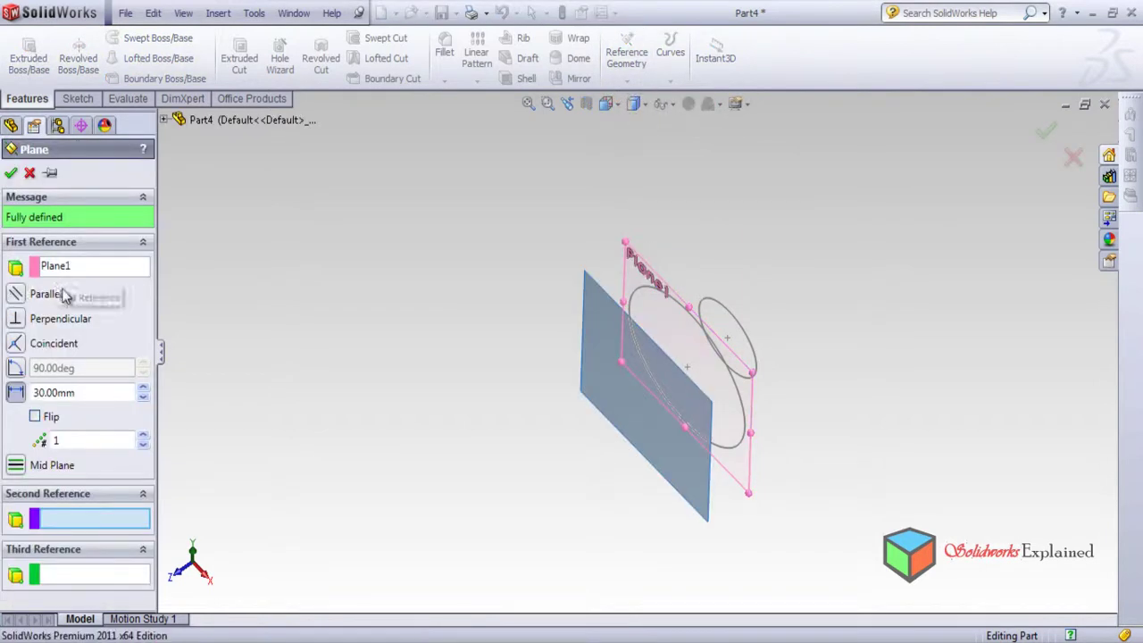
left_click(86, 394)
type("40")
key("Return")
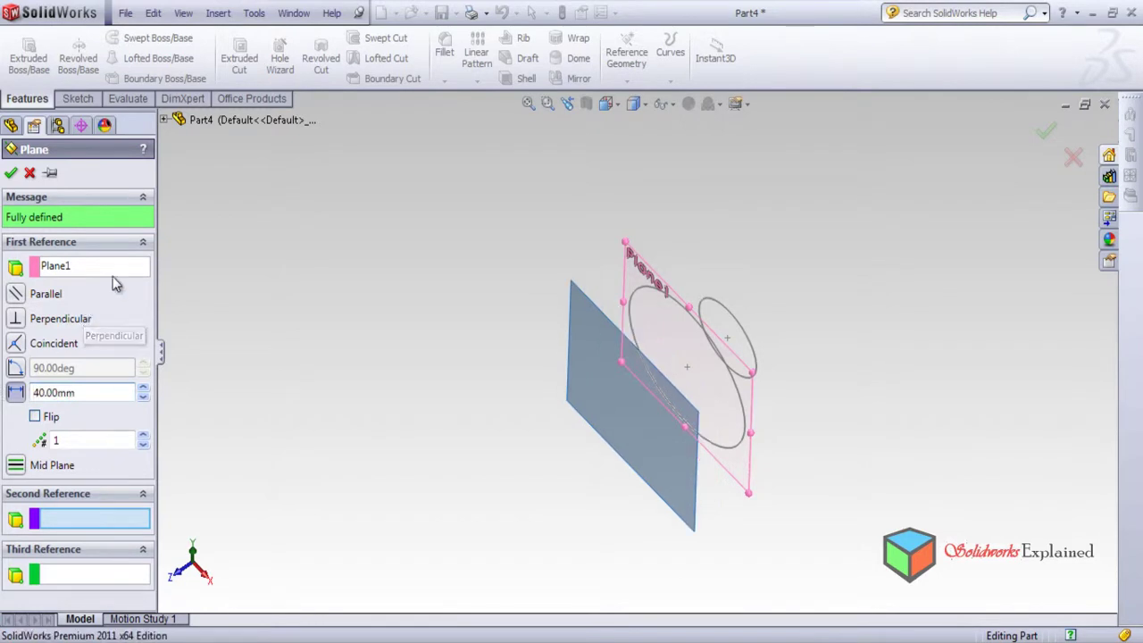
left_click(11, 173)
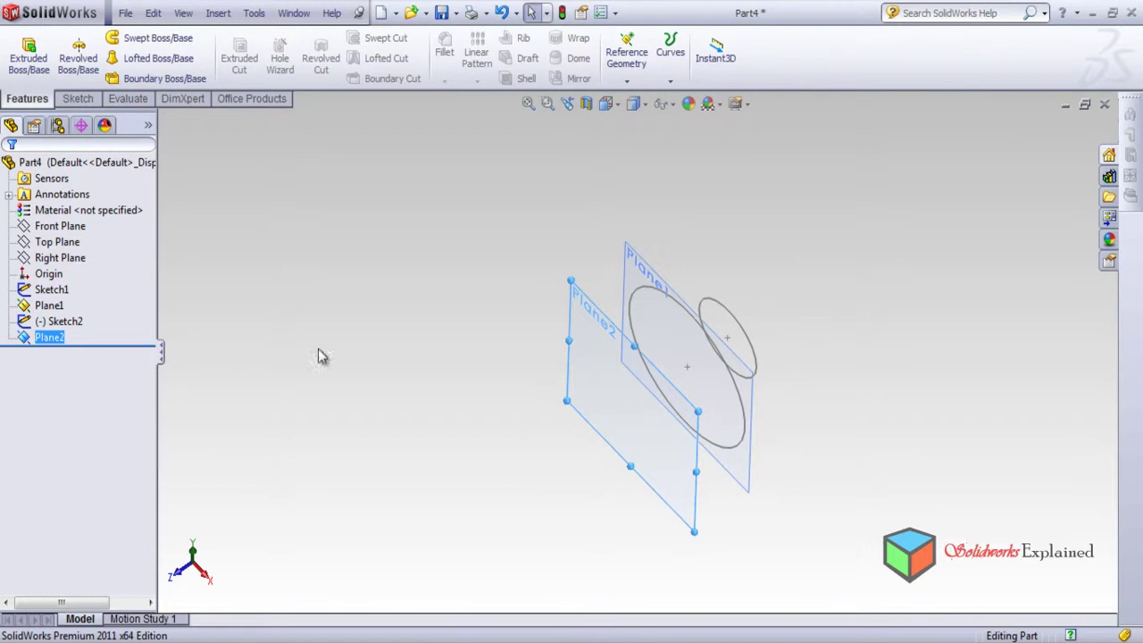
Sketch a circle with a radius of about 38 mm on Plane2, centred on the origin, and exit the sketch
right_click(51, 346)
left_click(123, 308)
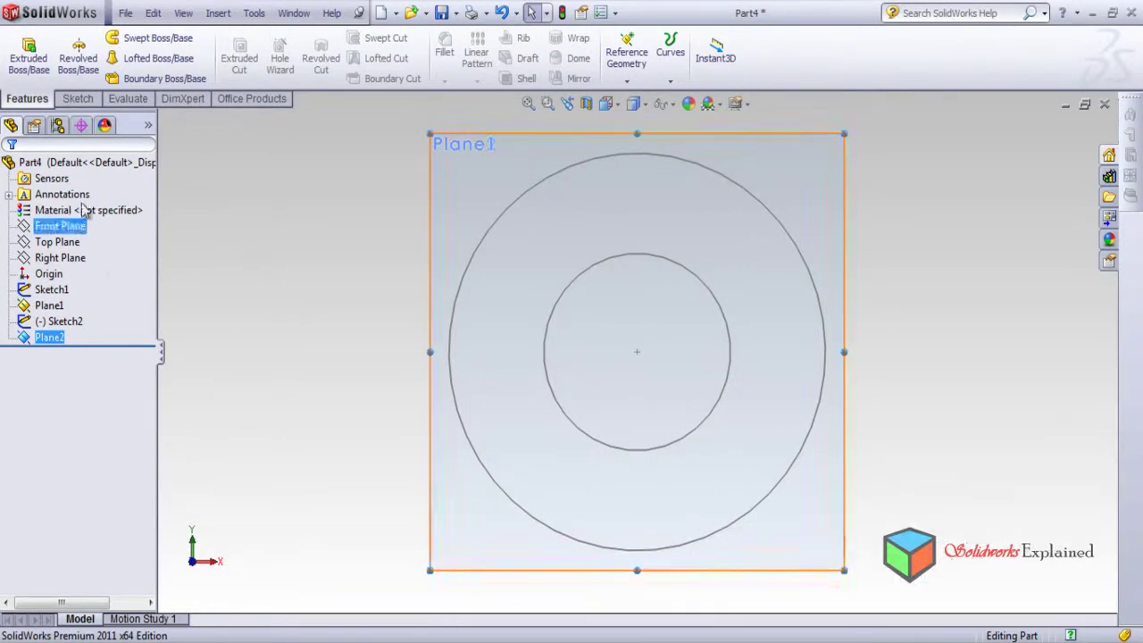
left_click(73, 100)
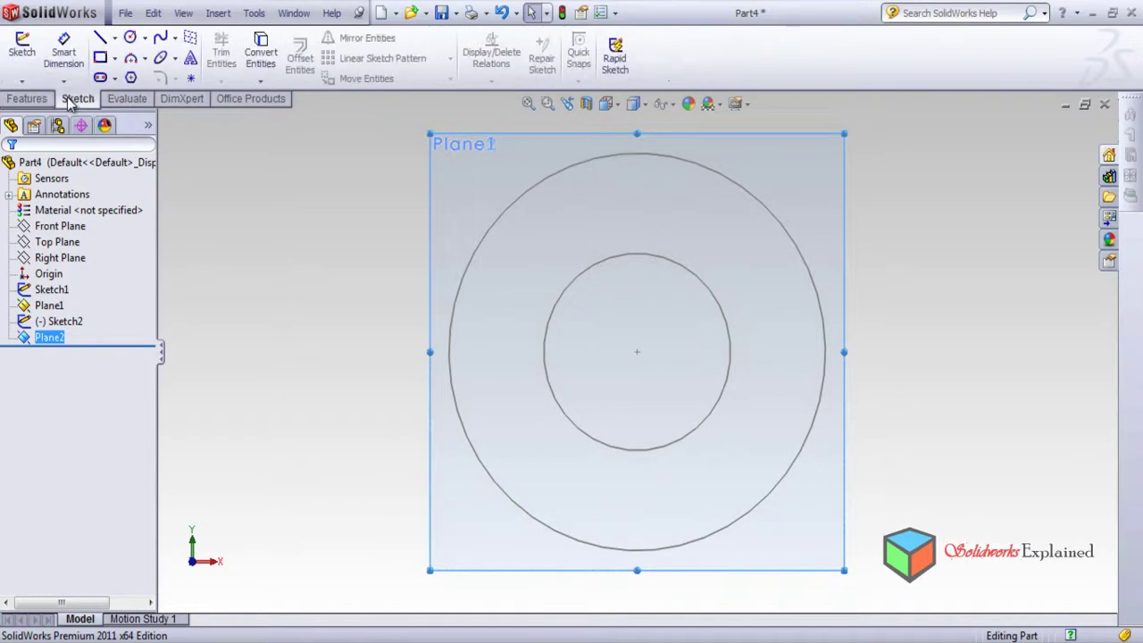
left_click(130, 39)
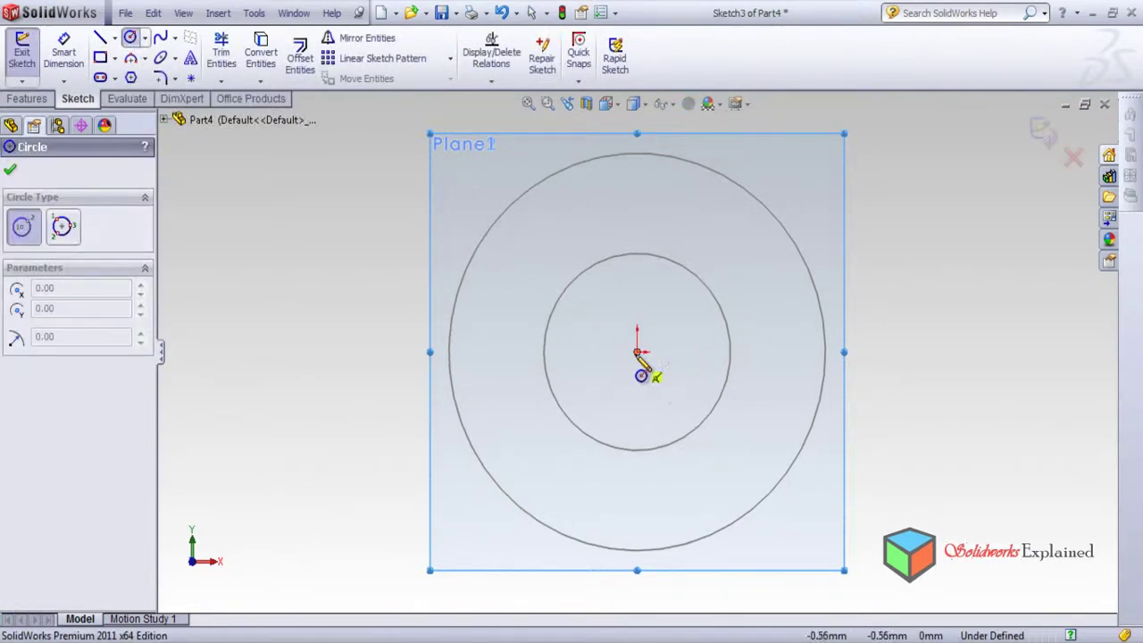
left_click(637, 352)
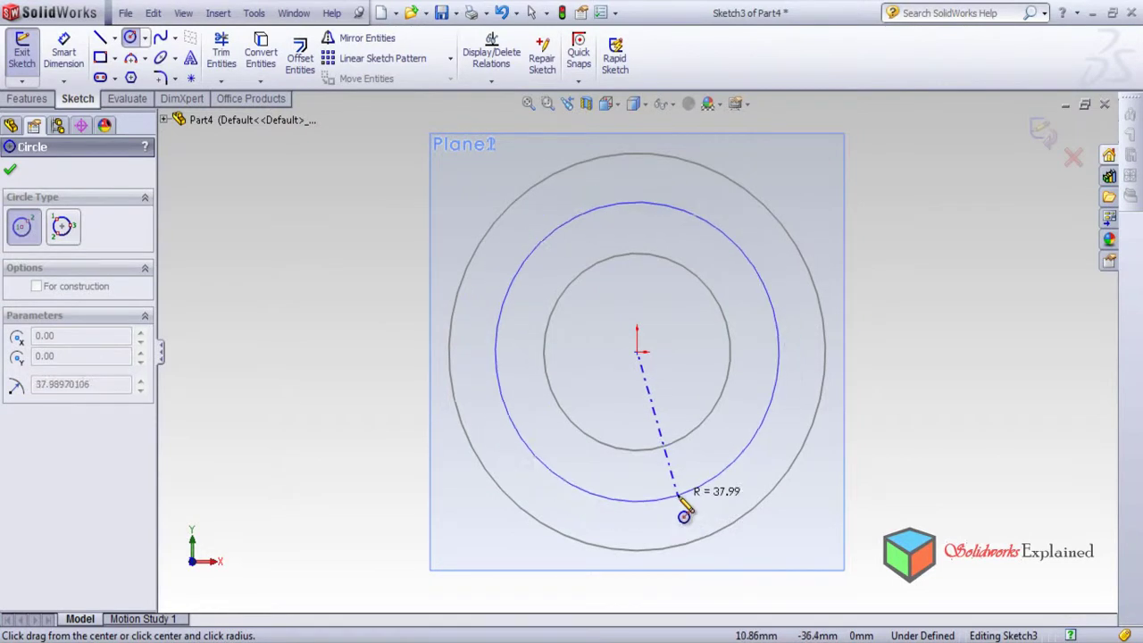
left_click(684, 516)
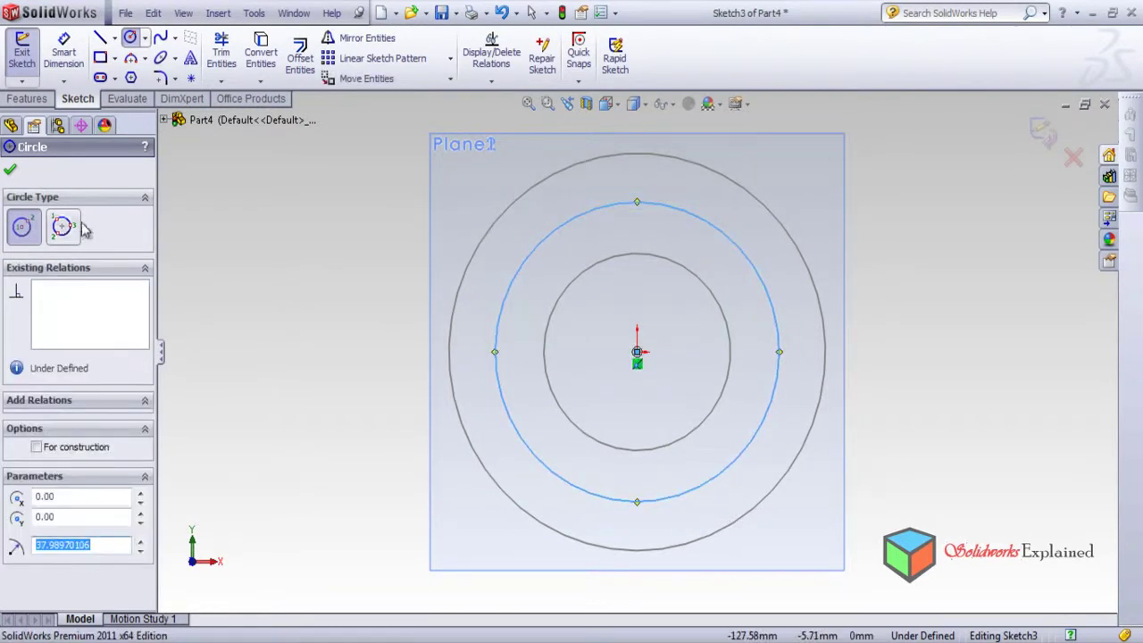
left_click(11, 172)
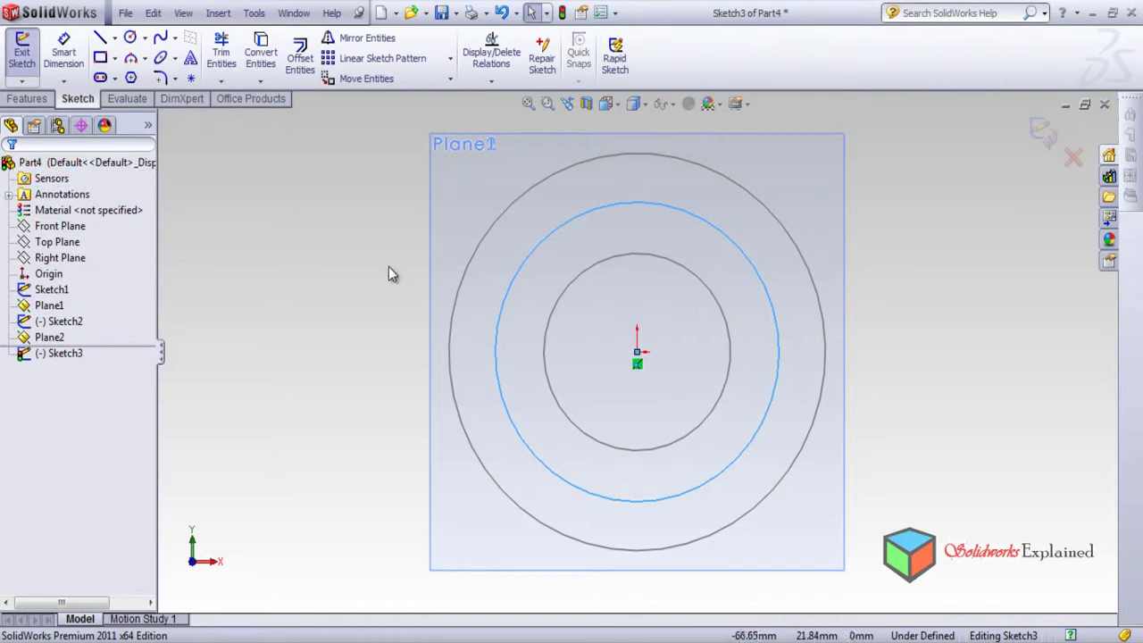
left_click(1041, 131)
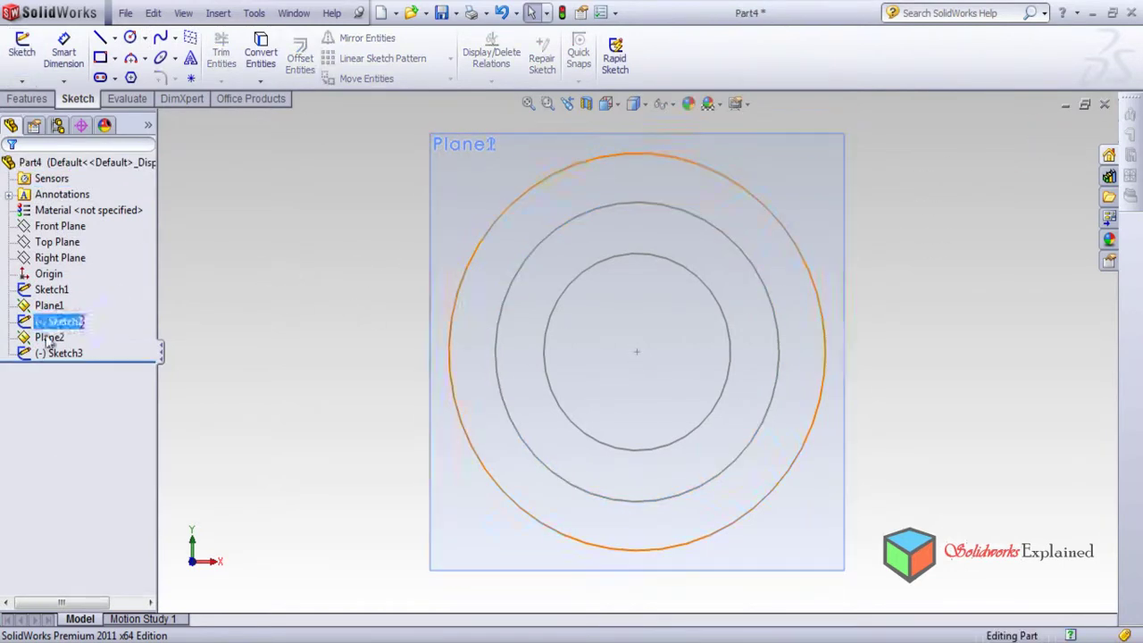
Create a reference plane parallel to Plane2 at an offset of 30 mm, on the side away from Plane1
mouse_move(327, 316)
middle_mouse_down()
mouse_move(266, 432)
mouse_move(284, 496)
middle_mouse_up()
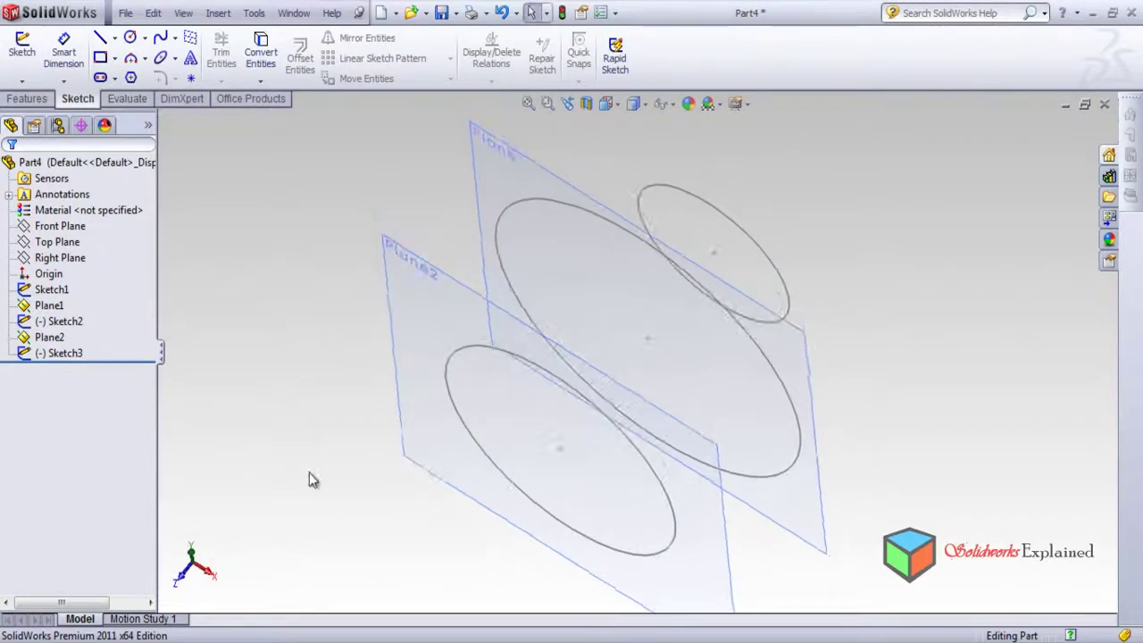
left_click(50, 338)
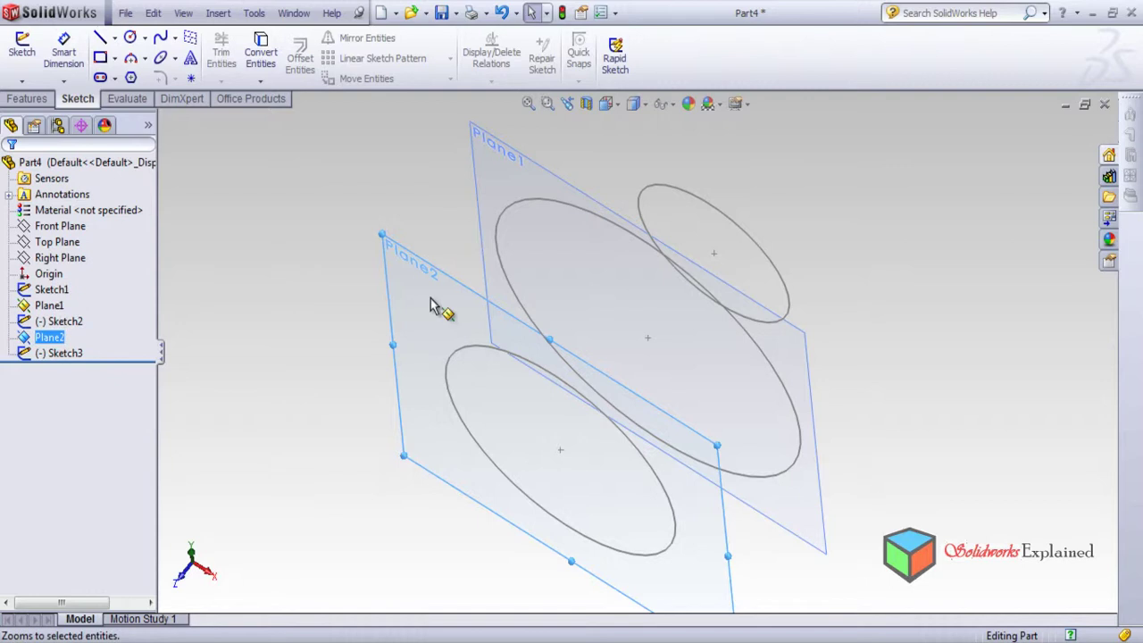
left_click(27, 100)
left_click(627, 81)
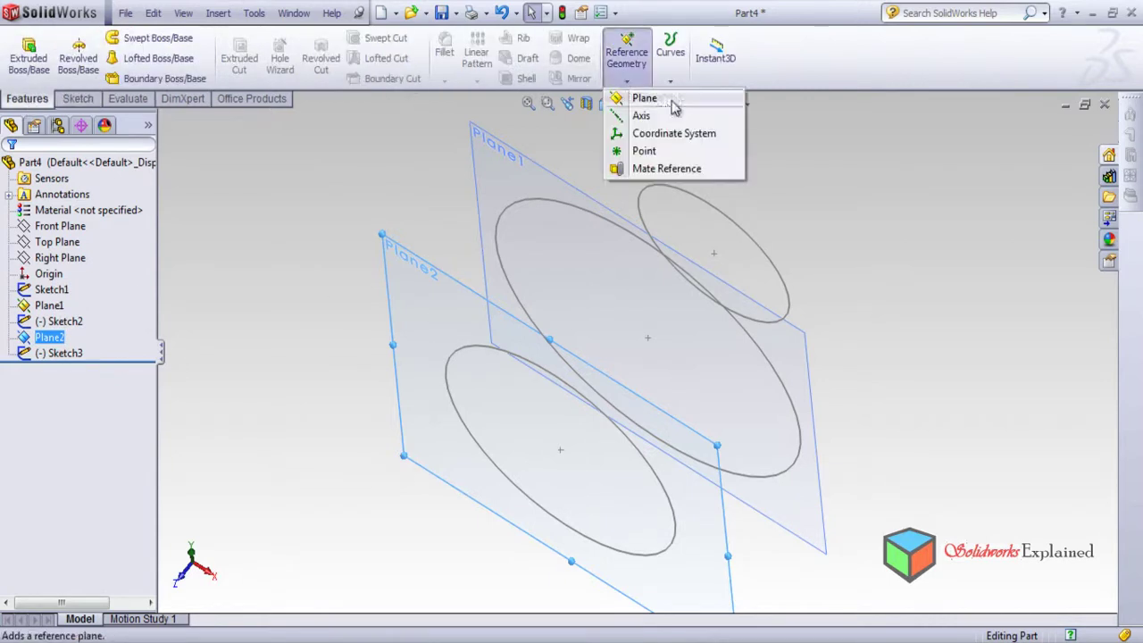
left_click(664, 105)
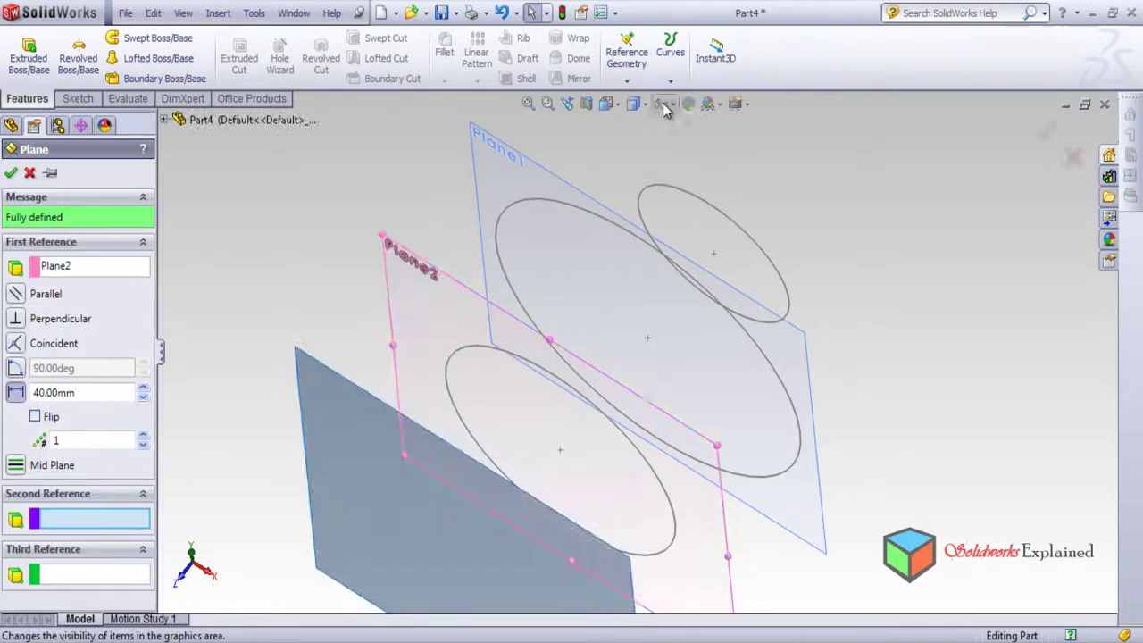
double_click(87, 391)
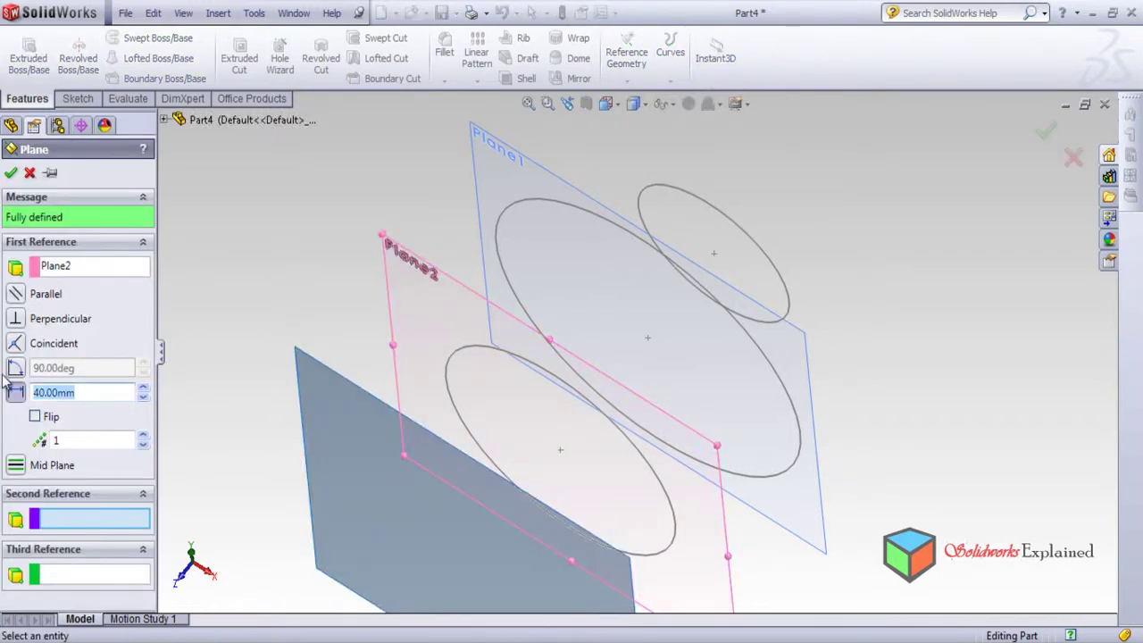
type("30")
key("Return")
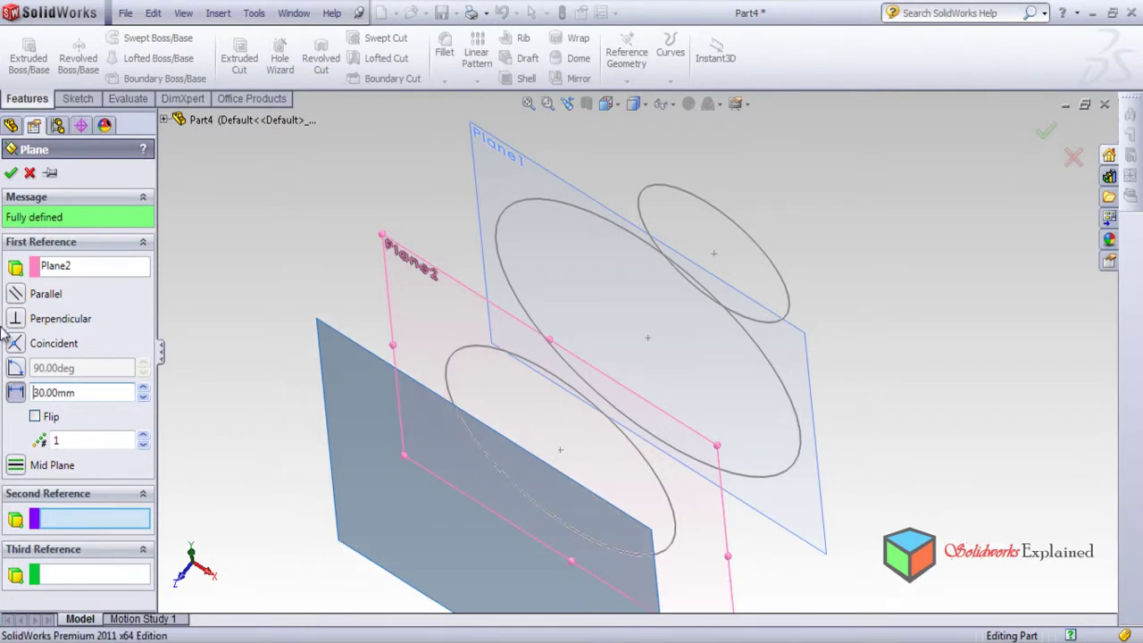
left_click(9, 173)
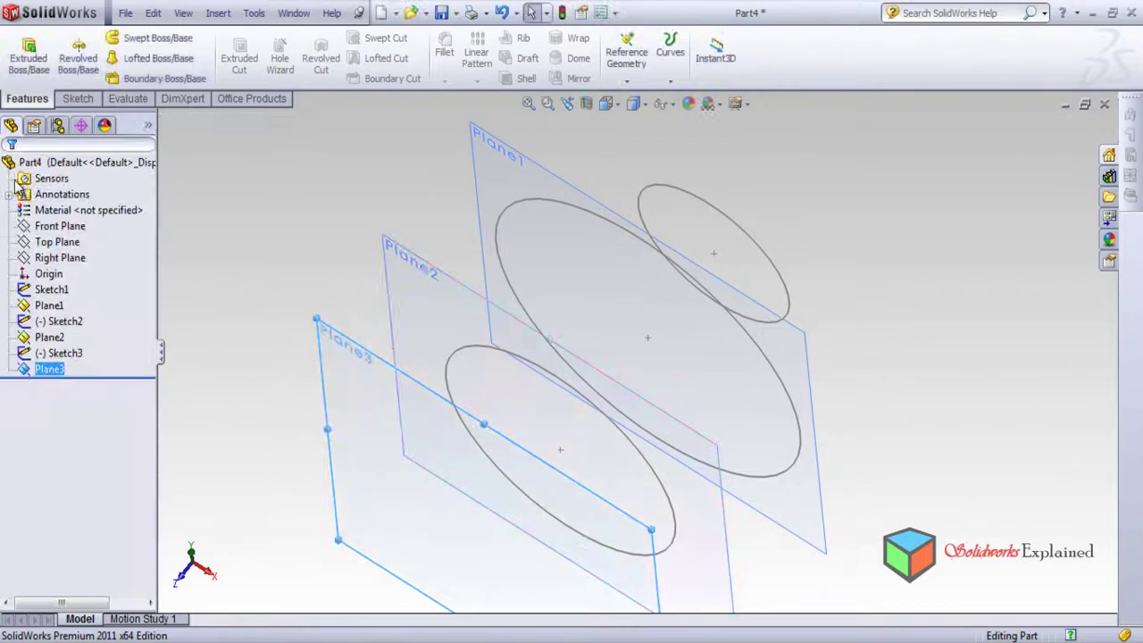
Sketch a circle with a radius of 25 mm on Plane3, centred on the origin
left_click_drag(61, 382, 58, 377)
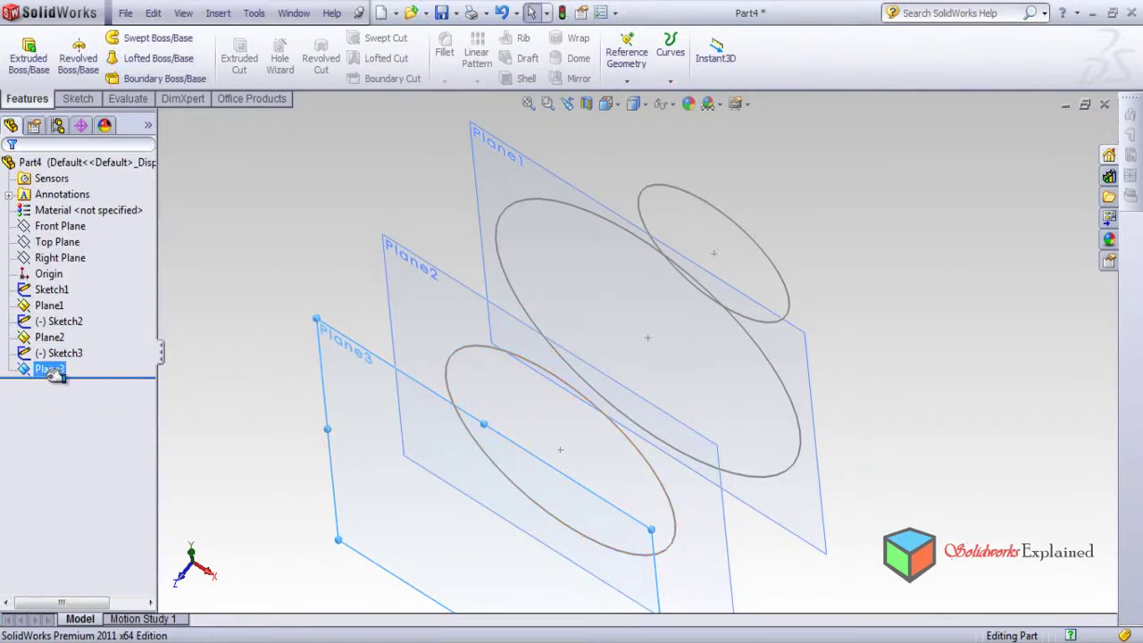
left_click(78, 98)
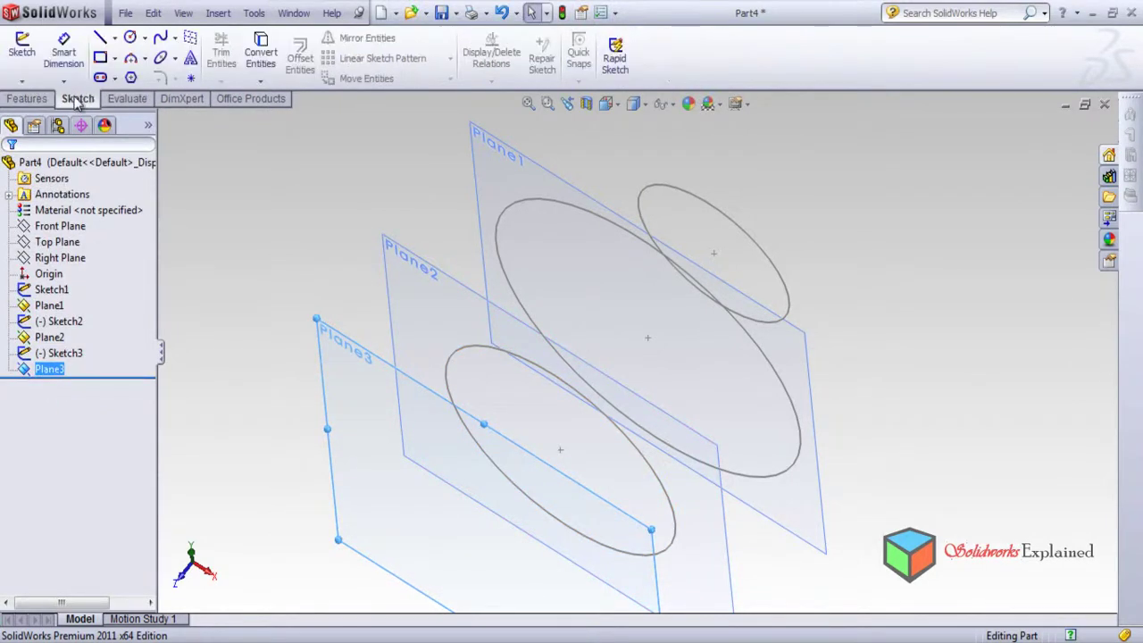
right_click(51, 370)
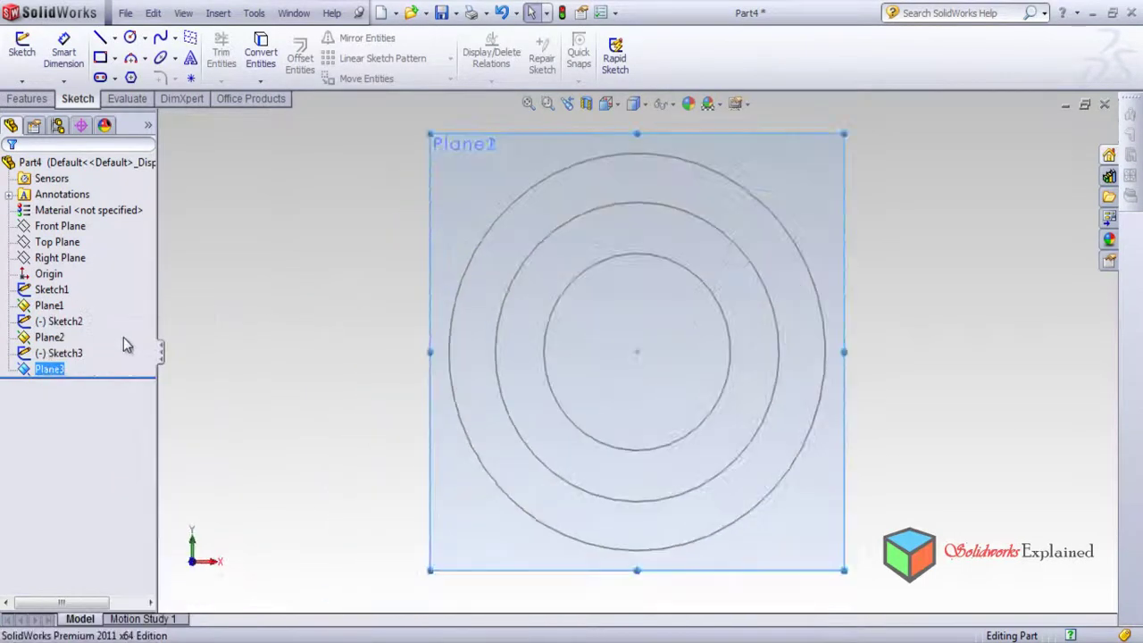
left_click(130, 38)
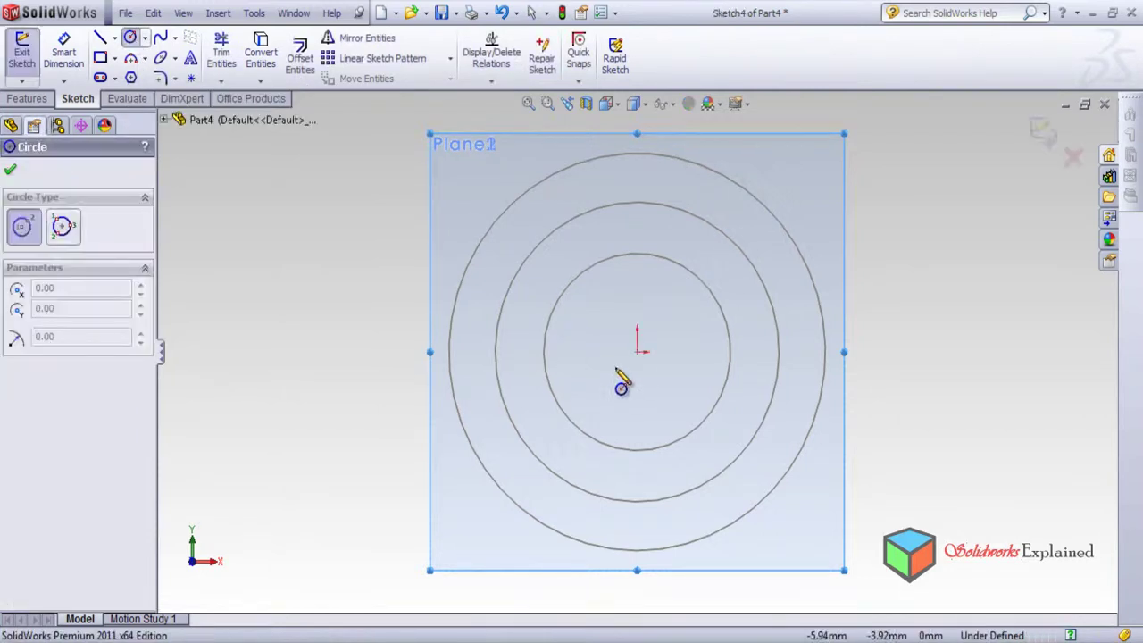
left_click(637, 354)
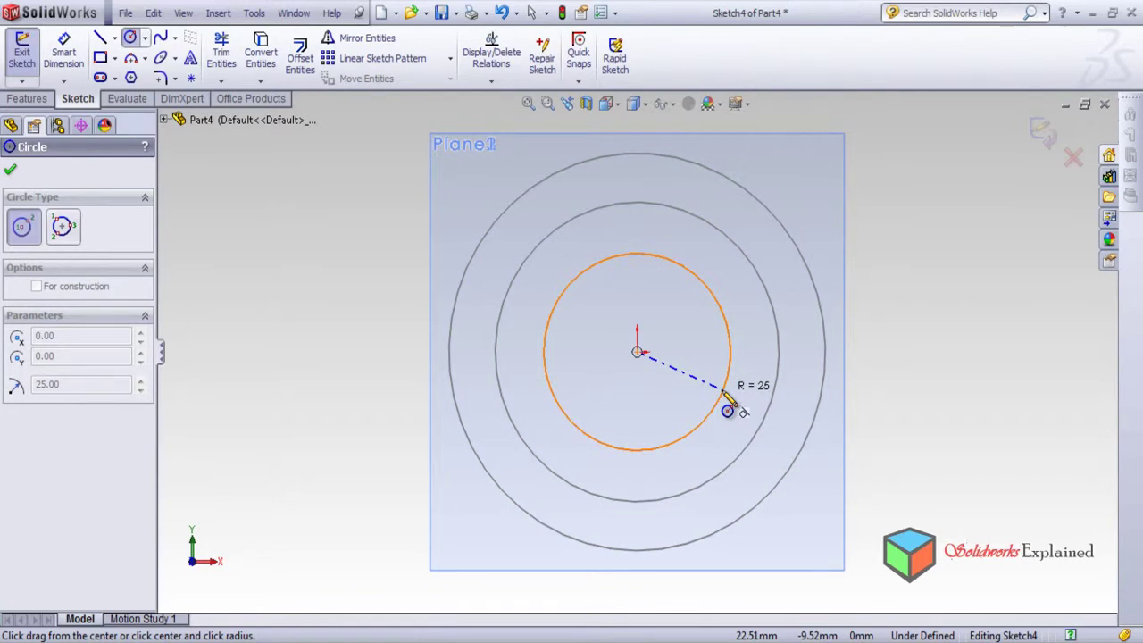
left_click(728, 409)
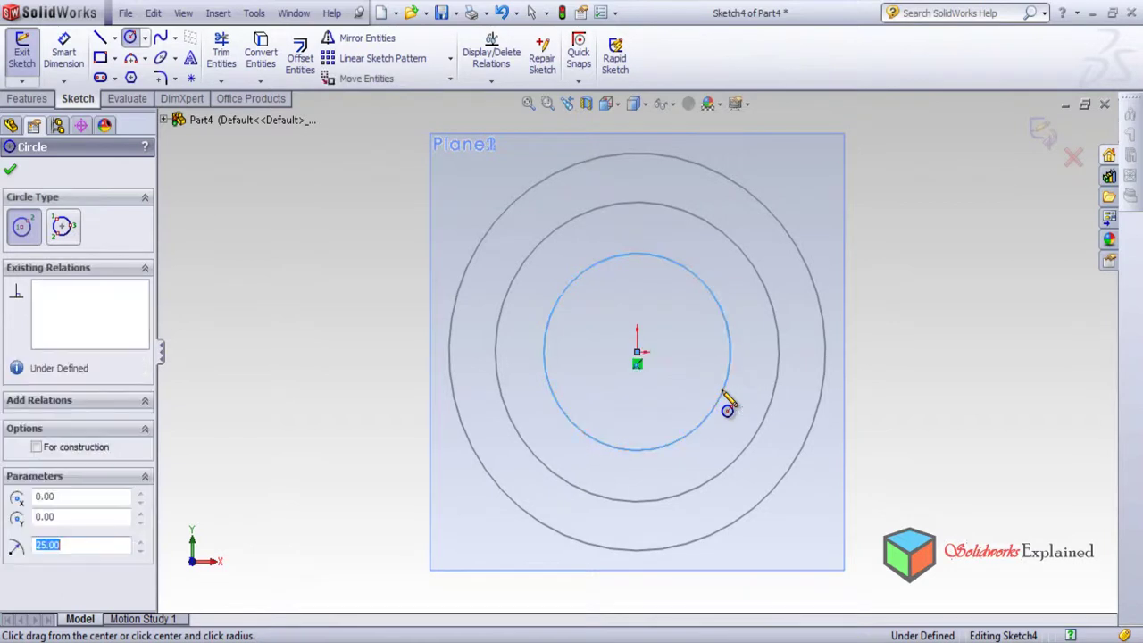
left_click(11, 172)
mouse_move(401, 322)
middle_mouse_down()
mouse_move(301, 435)
mouse_move(348, 439)
mouse_move(350, 487)
middle_mouse_up()
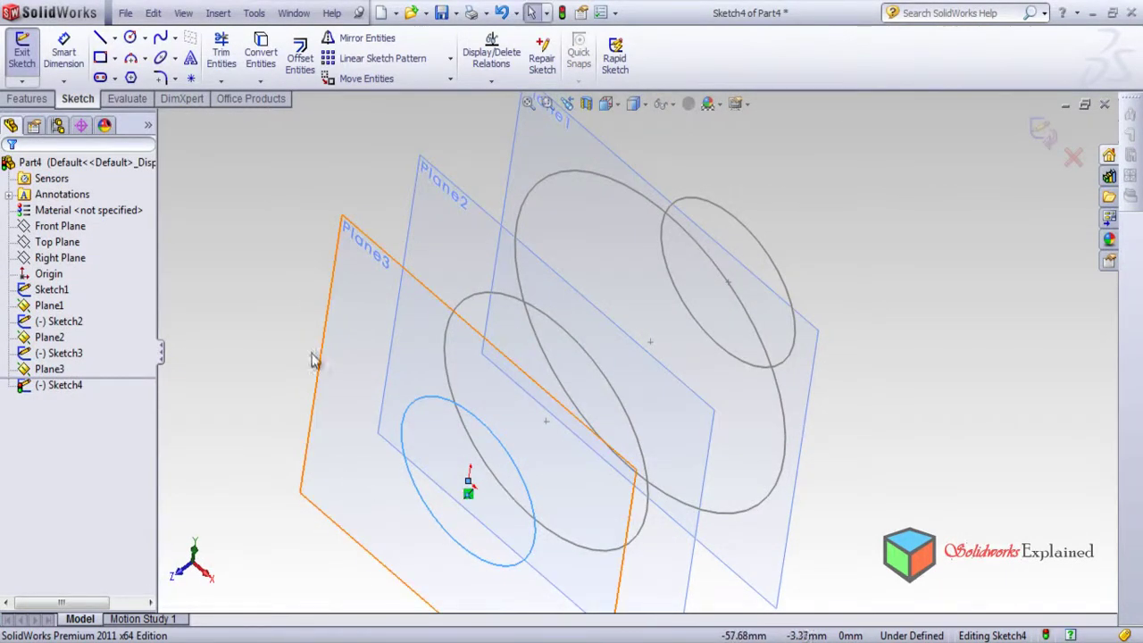
left_click(333, 302)
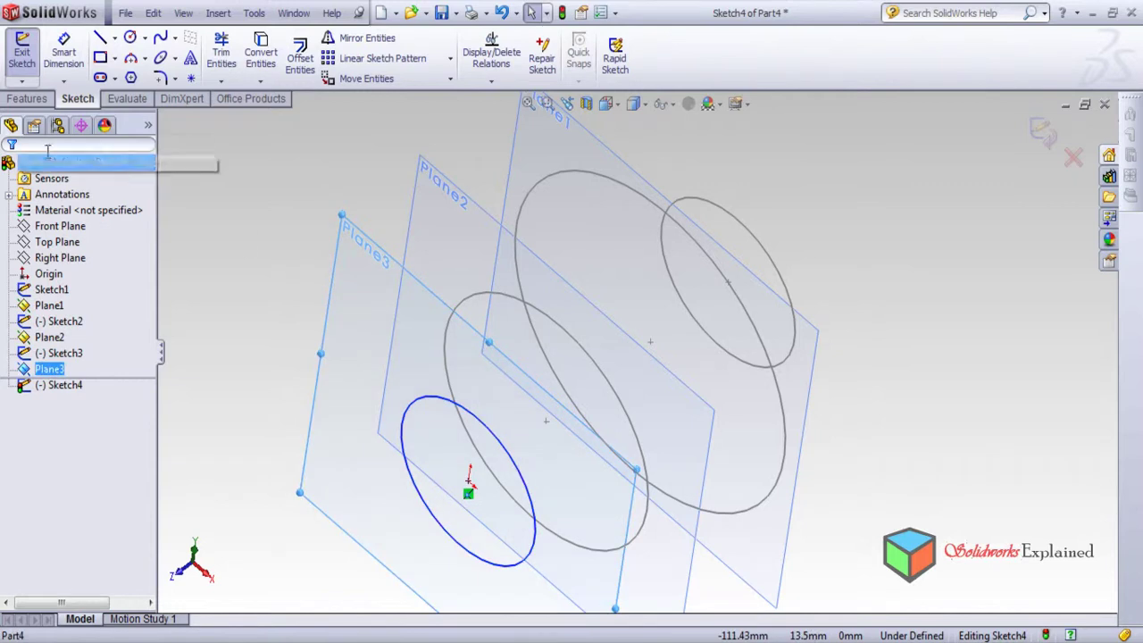
left_click(25, 100)
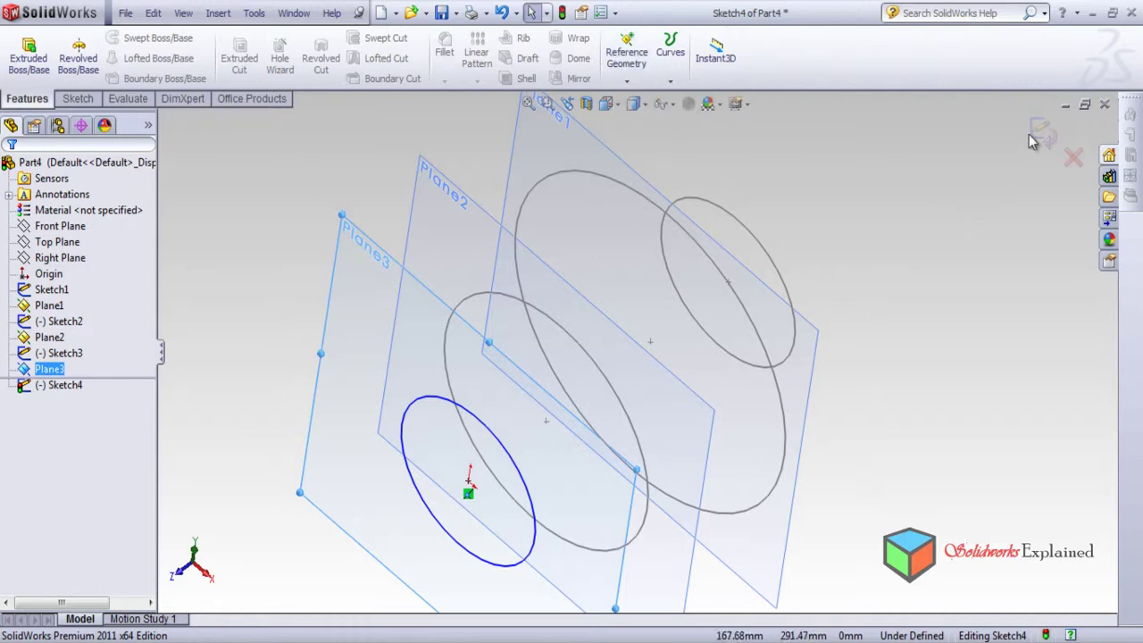
left_click(634, 68)
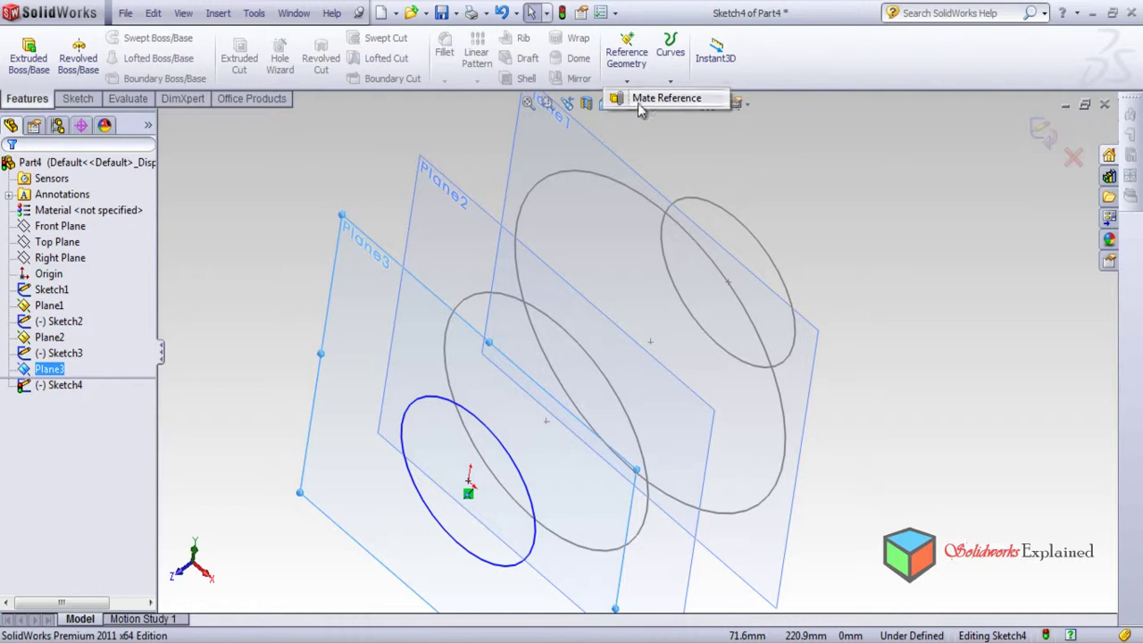
Exit the sketch and create a reference plane parallel to Plane3 at an offset of 50 mm, on the side away from Plane2
left_click(1037, 134)
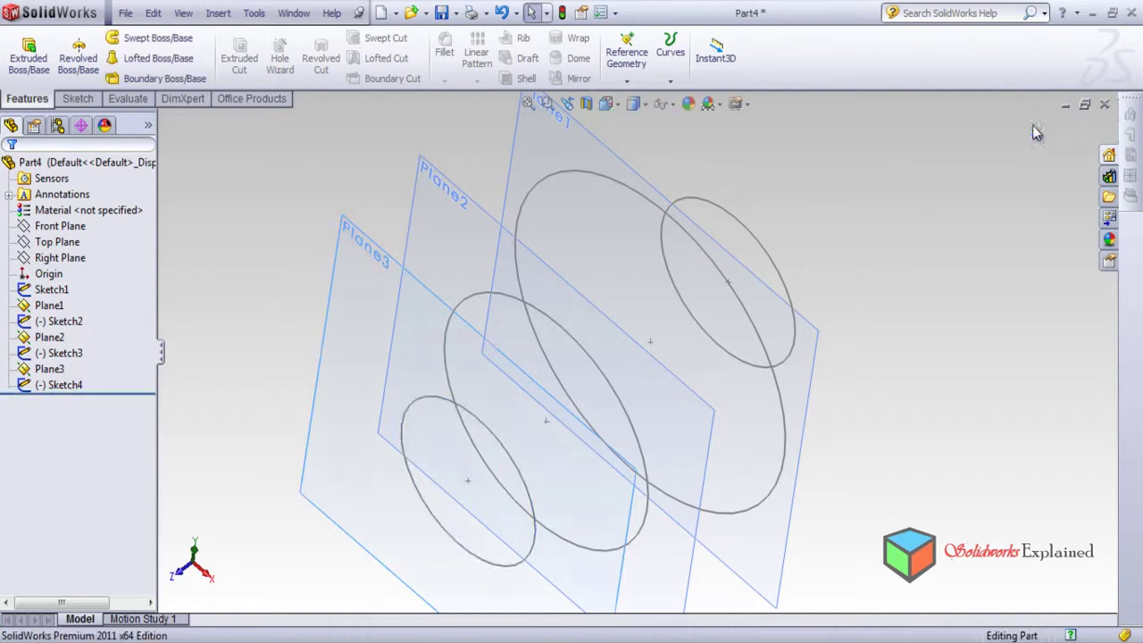
left_click(69, 371)
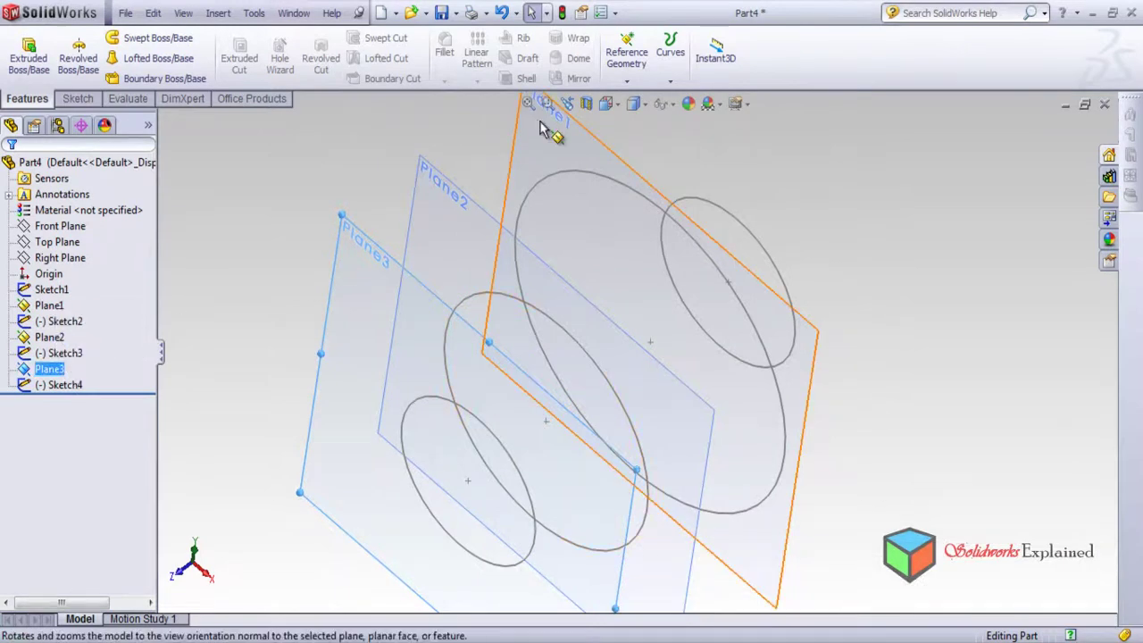
left_click(629, 52)
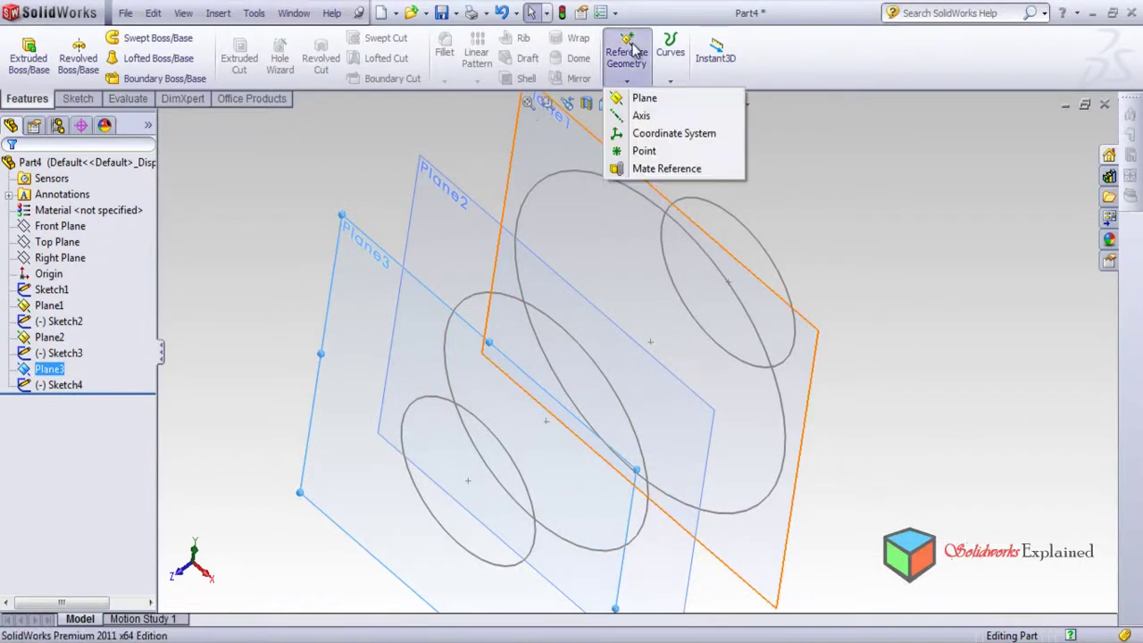
left_click(641, 98)
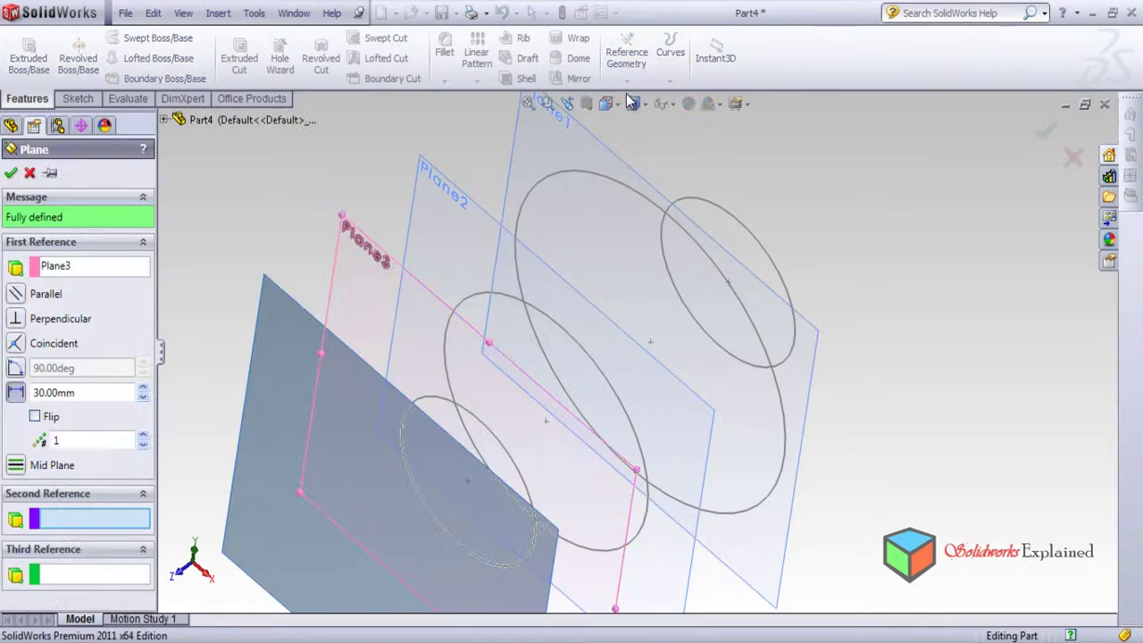
left_click(95, 391)
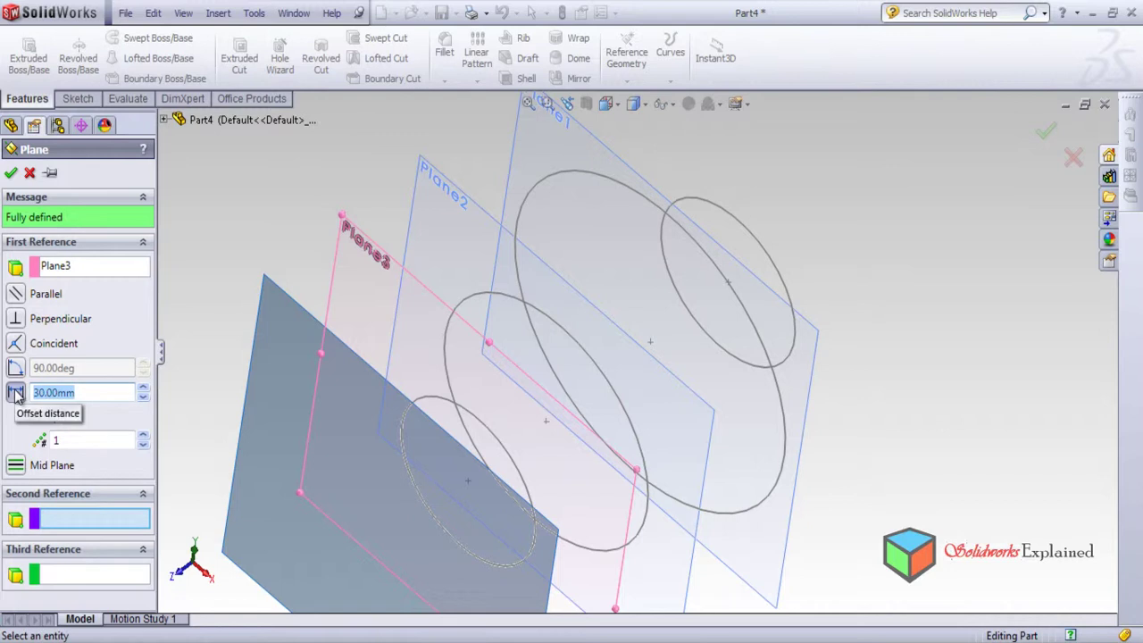
key("Return")
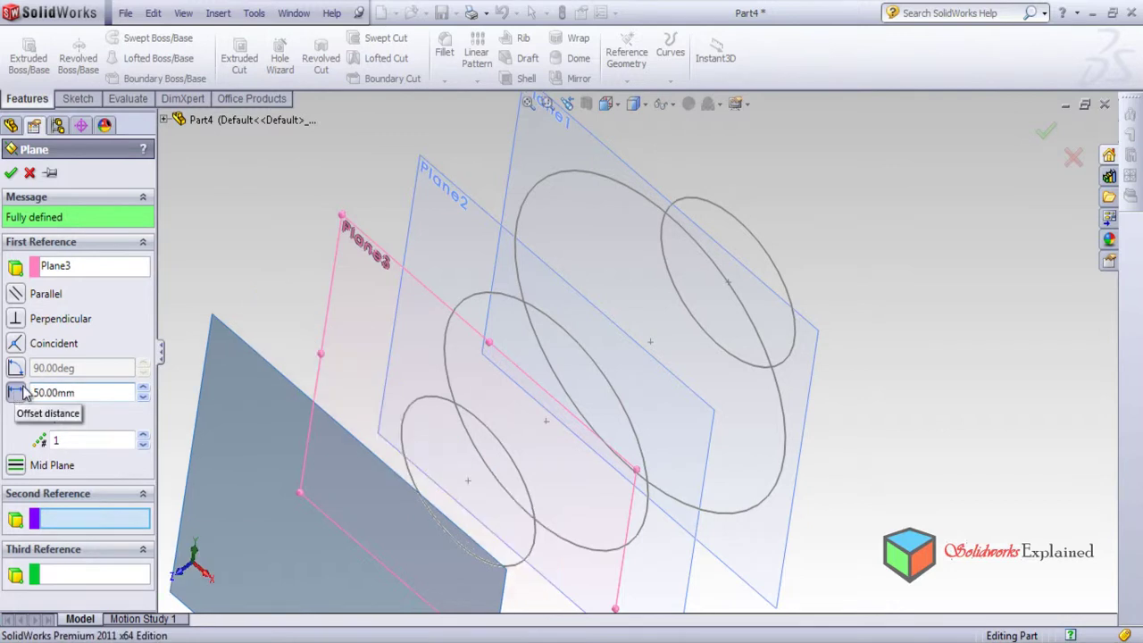
left_click(9, 174)
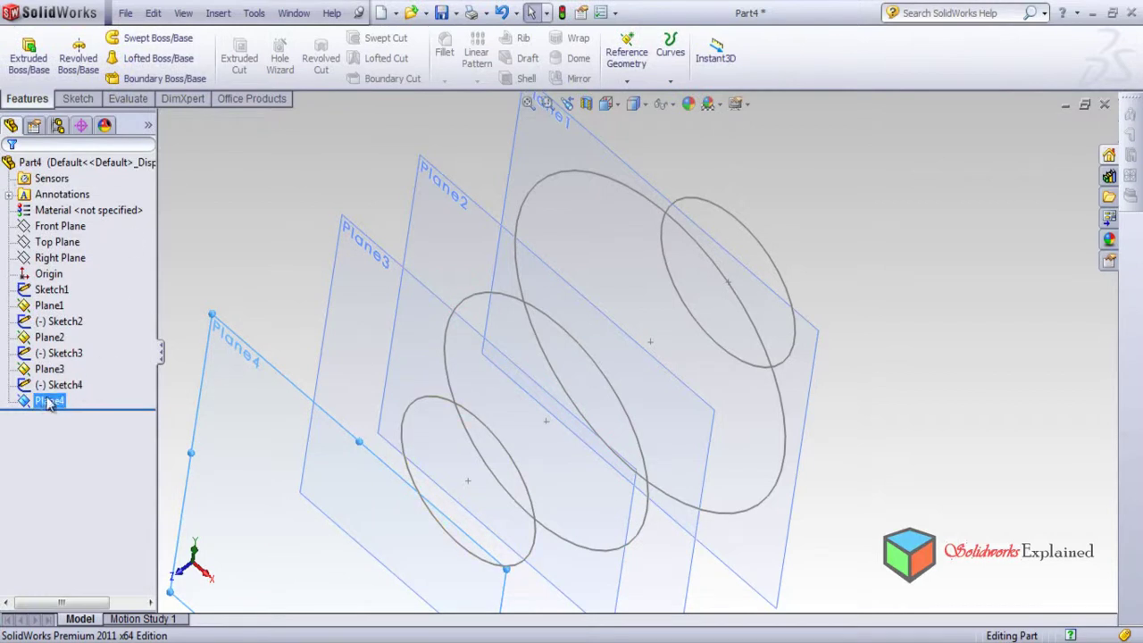
Sketch a circle with a radius of about 56 mm on Plane4, centred on the origin, and exit the sketch
right_click(47, 403)
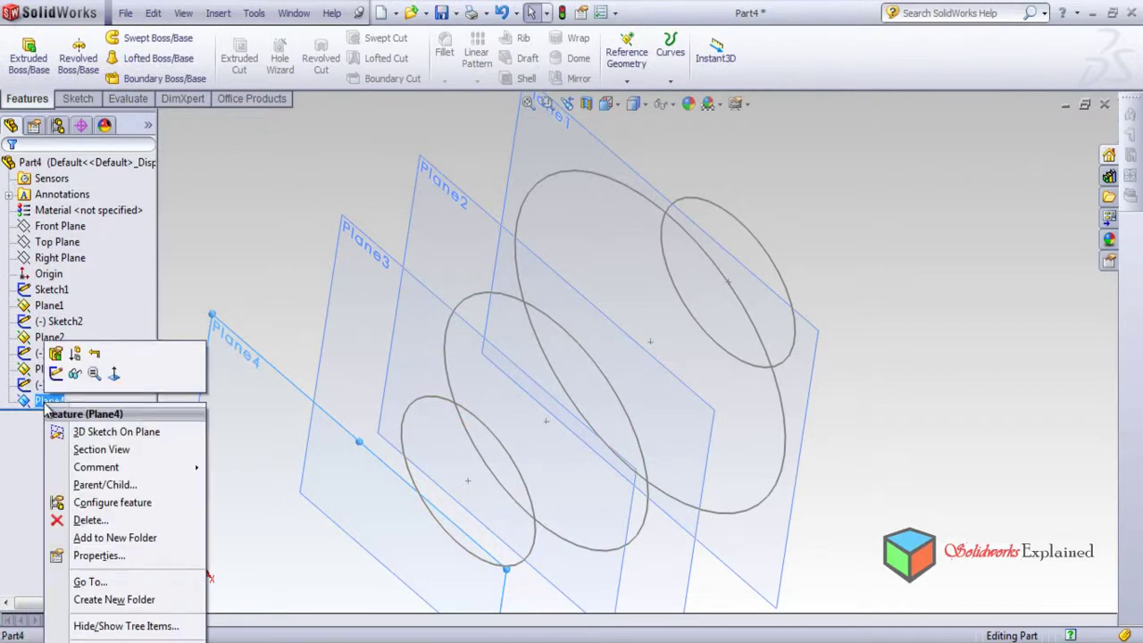
left_click(114, 376)
left_click(84, 101)
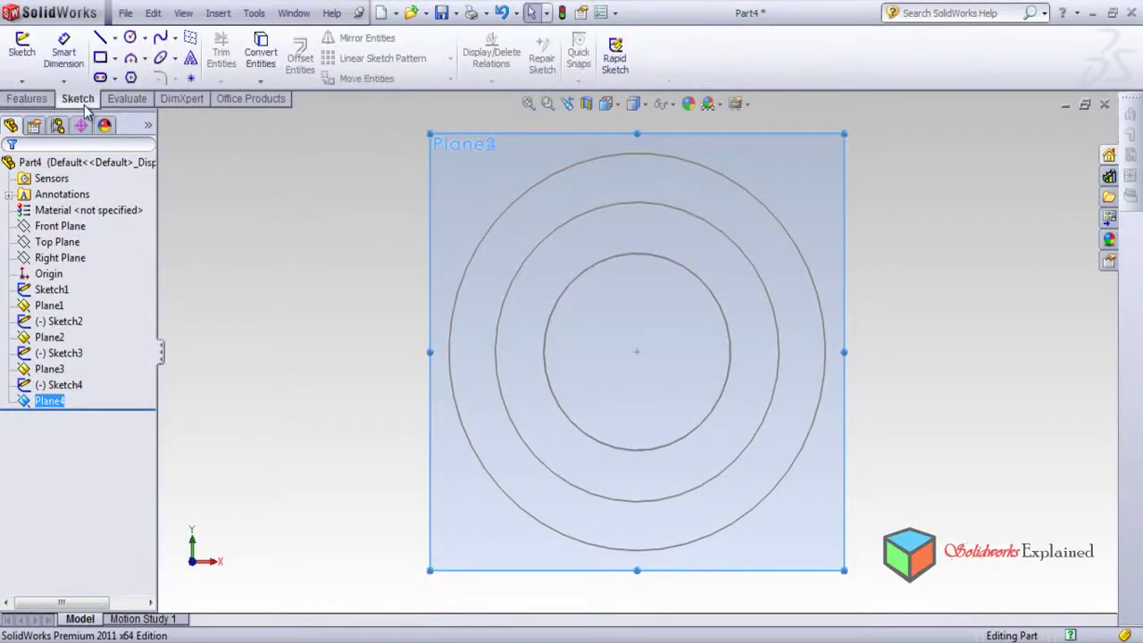
left_click(130, 37)
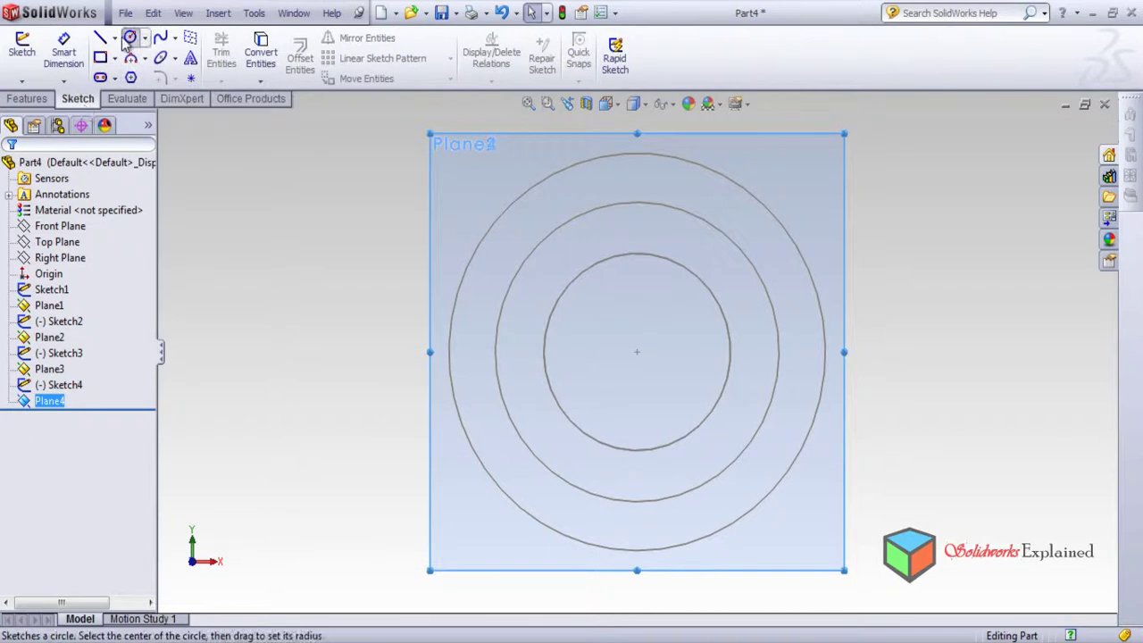
left_click(637, 351)
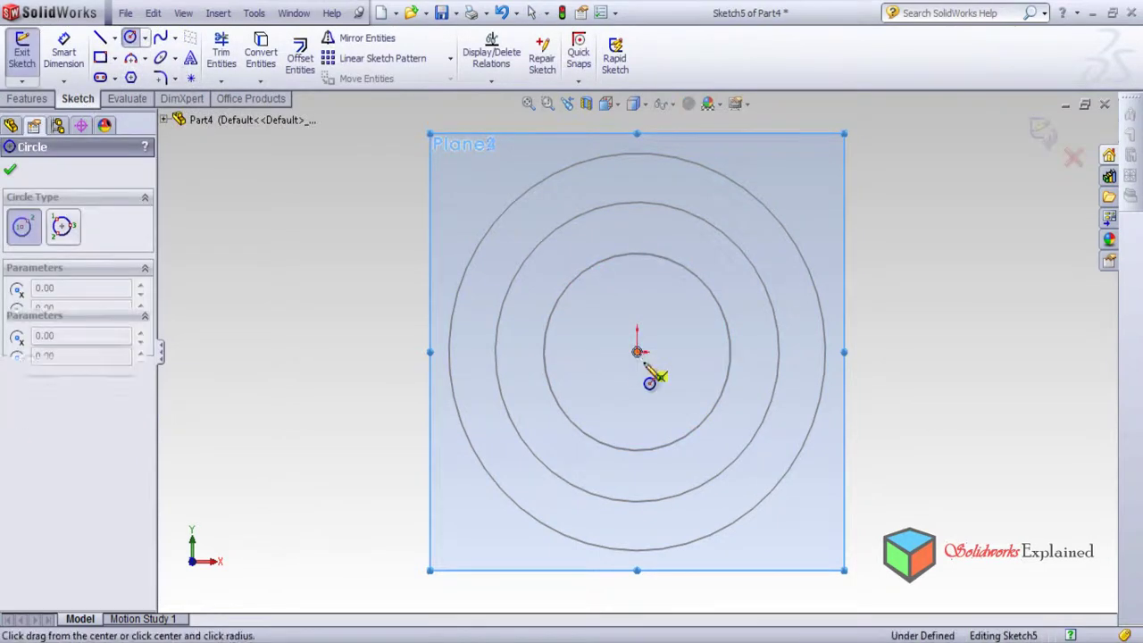
left_click(722, 559)
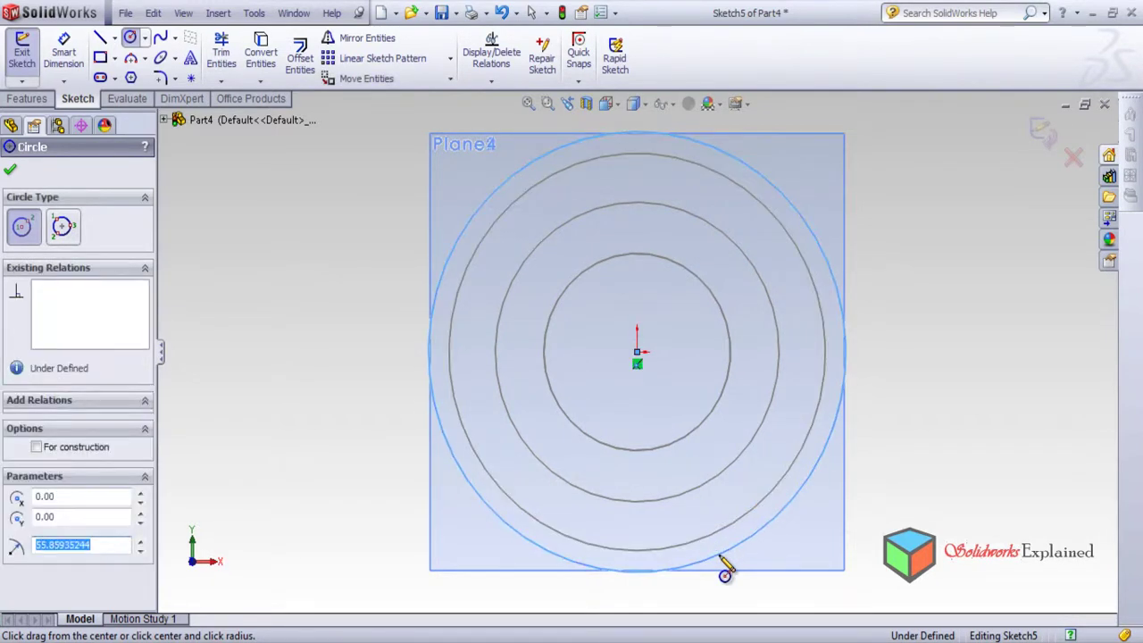
left_click(10, 169)
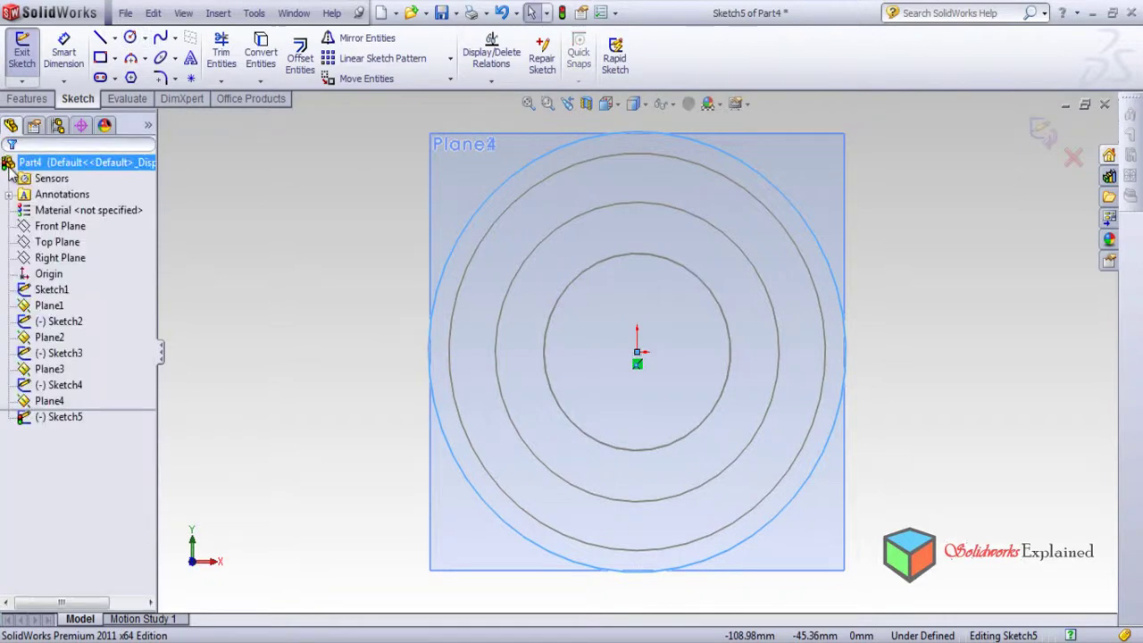
left_click(1042, 129)
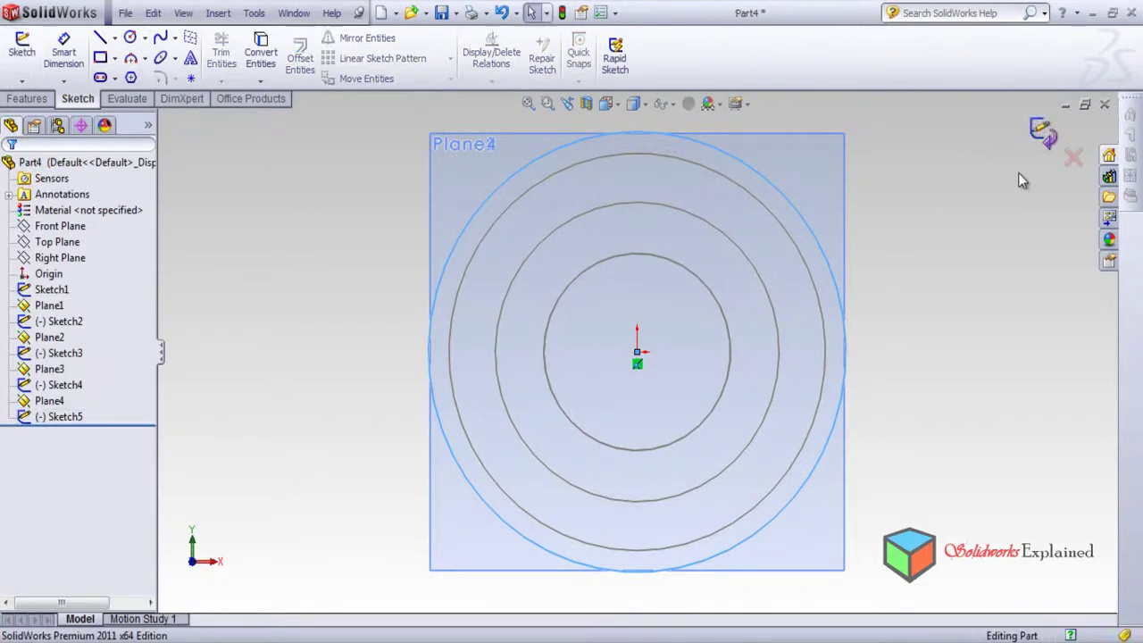
Create a lofted boss through the five circular profiles in order, from Sketch1 to Sketch5
middle_click_drag(923, 299, 799, 400)
key("f")
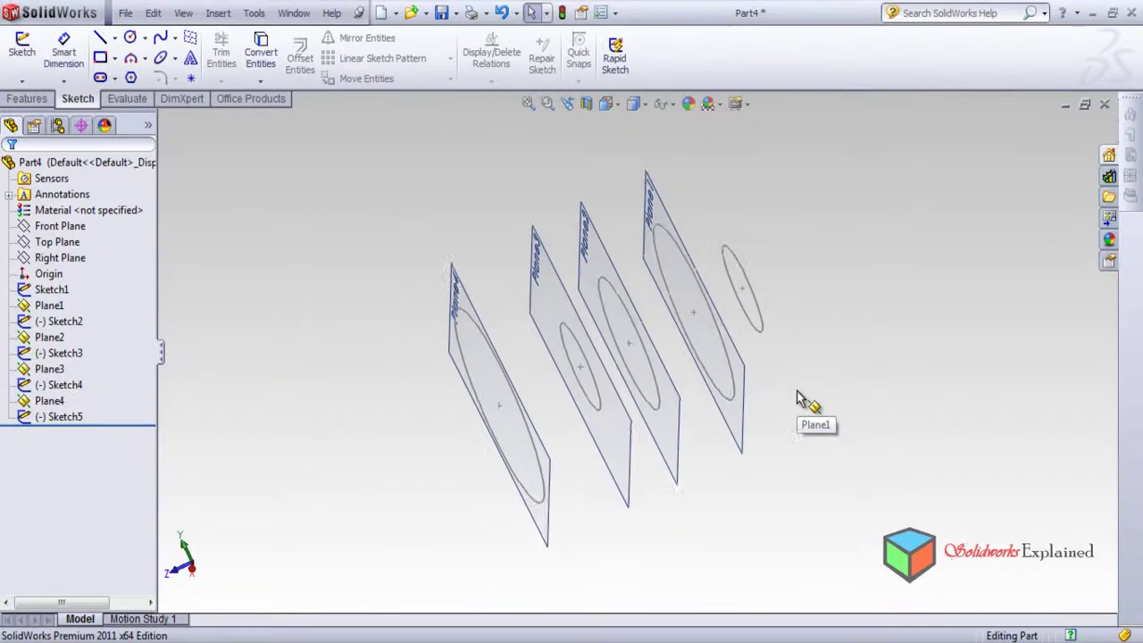
middle_click_drag(626, 378, 631, 354)
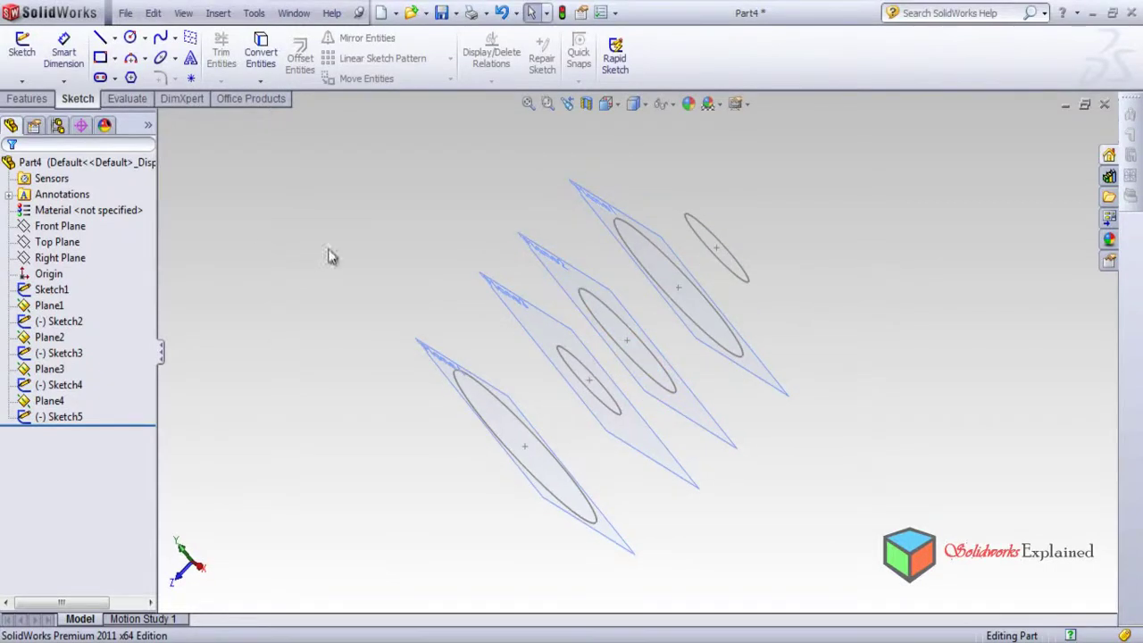
left_click(27, 98)
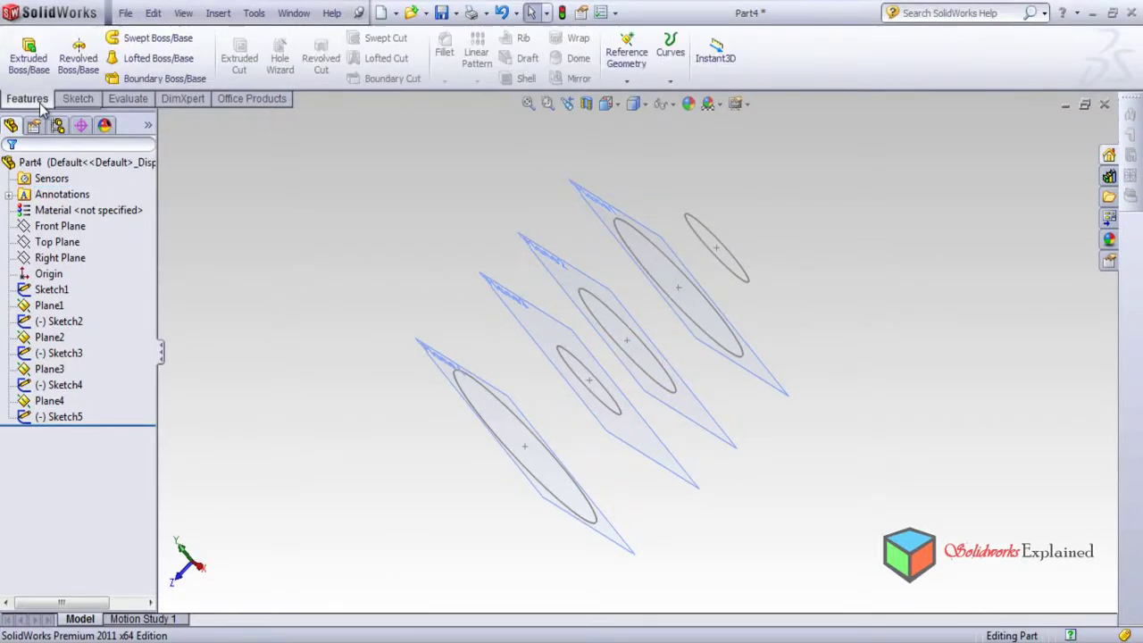
left_click(138, 62)
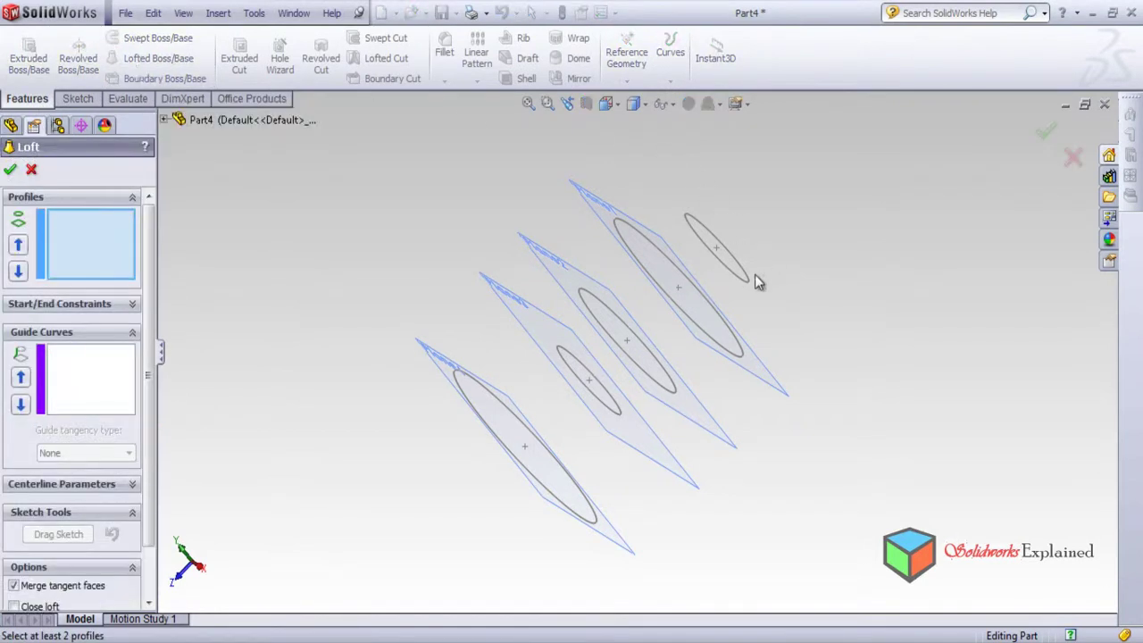
scroll(755, 282, "down", 2)
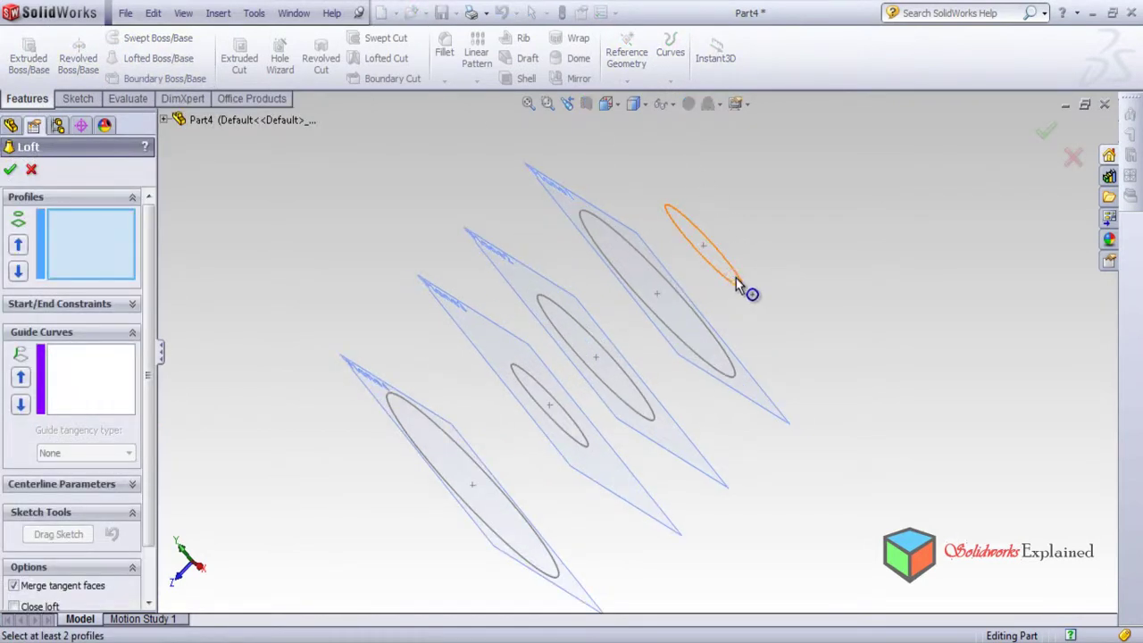
left_click(739, 277)
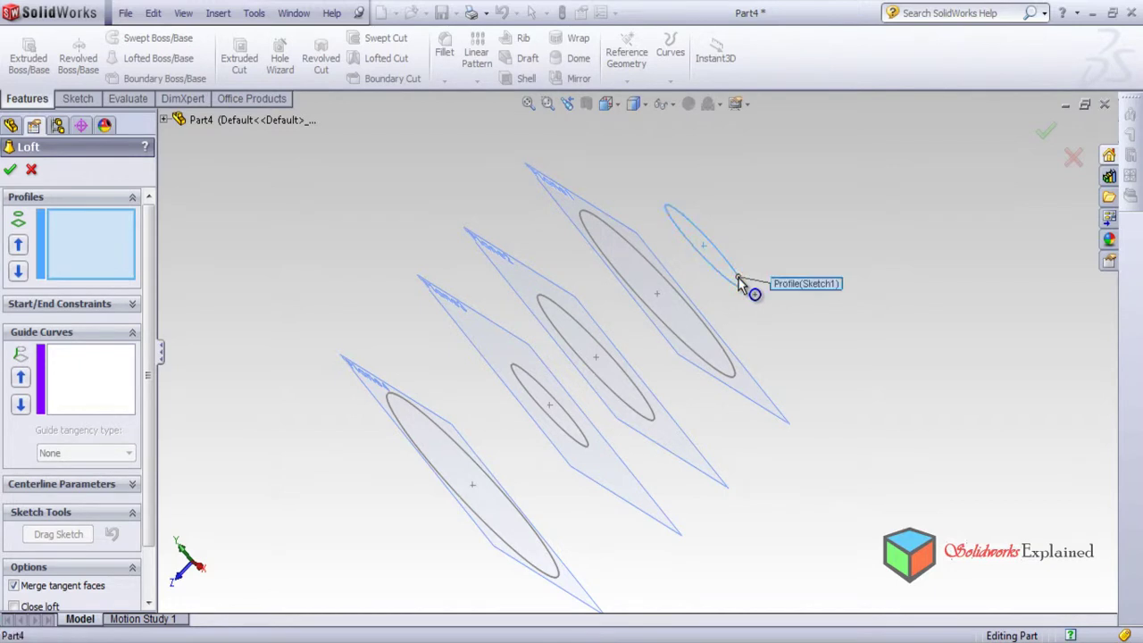
left_click(720, 337)
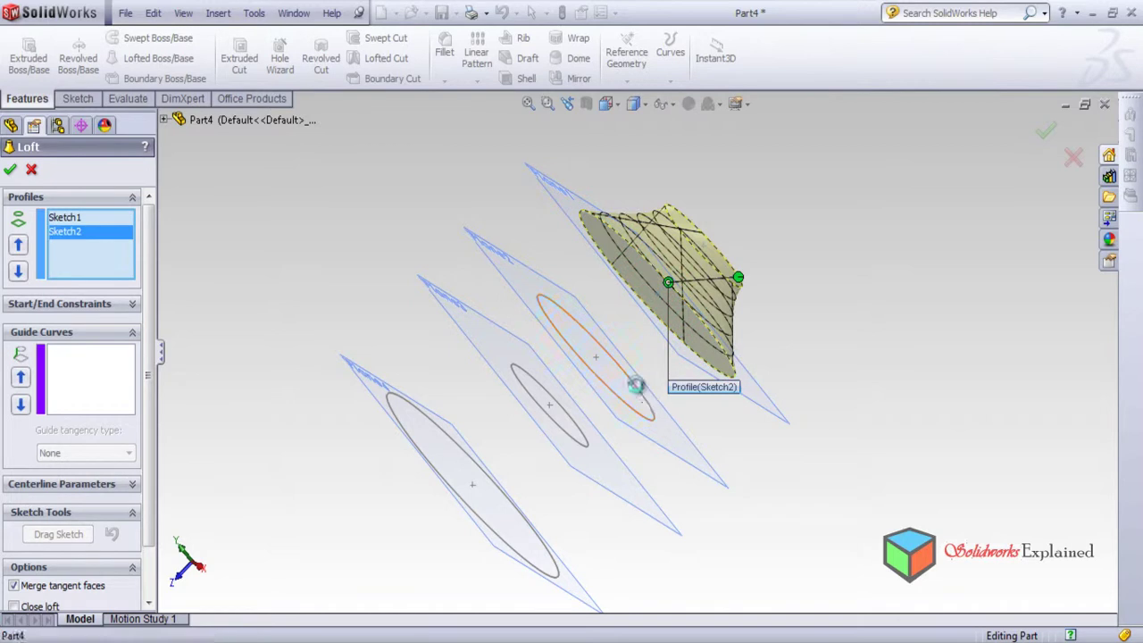
left_click(637, 393)
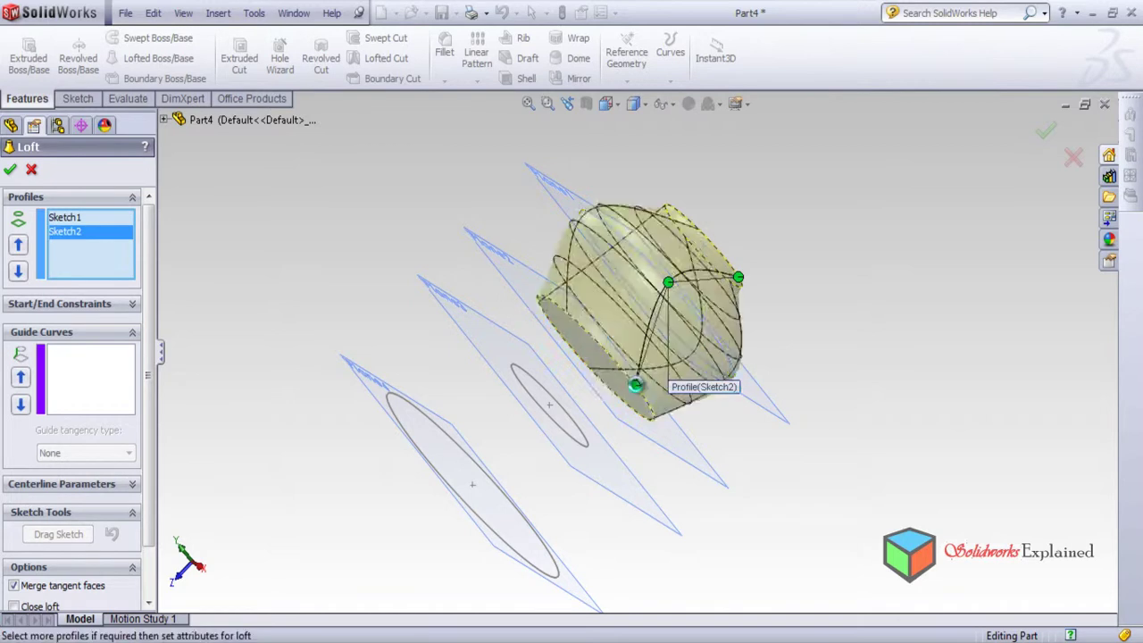
left_click(579, 436)
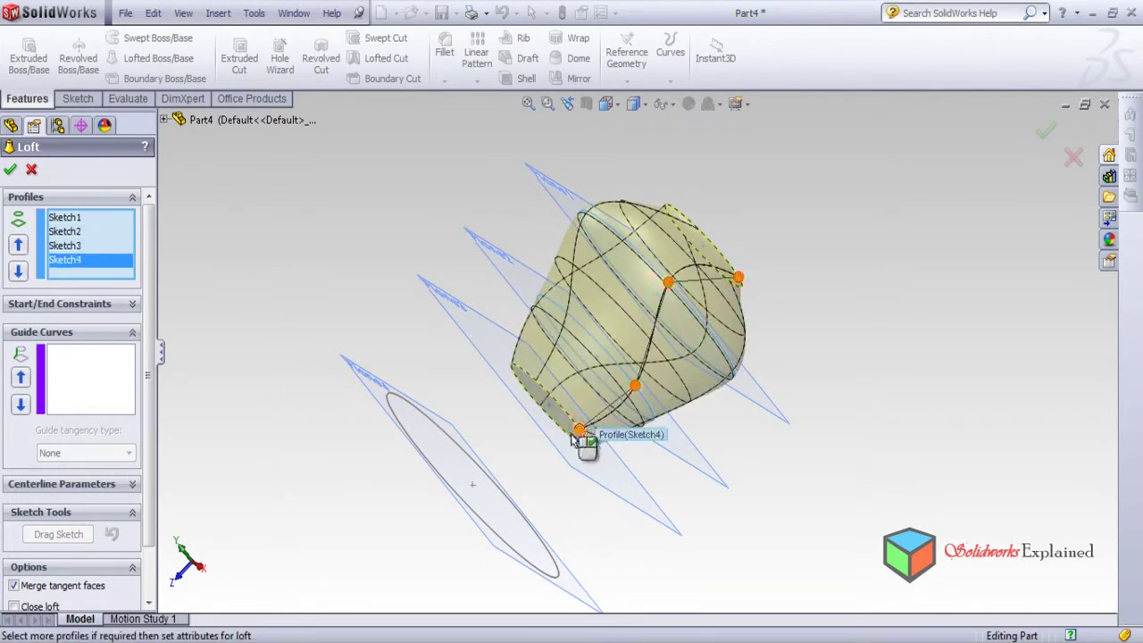
left_click(500, 491)
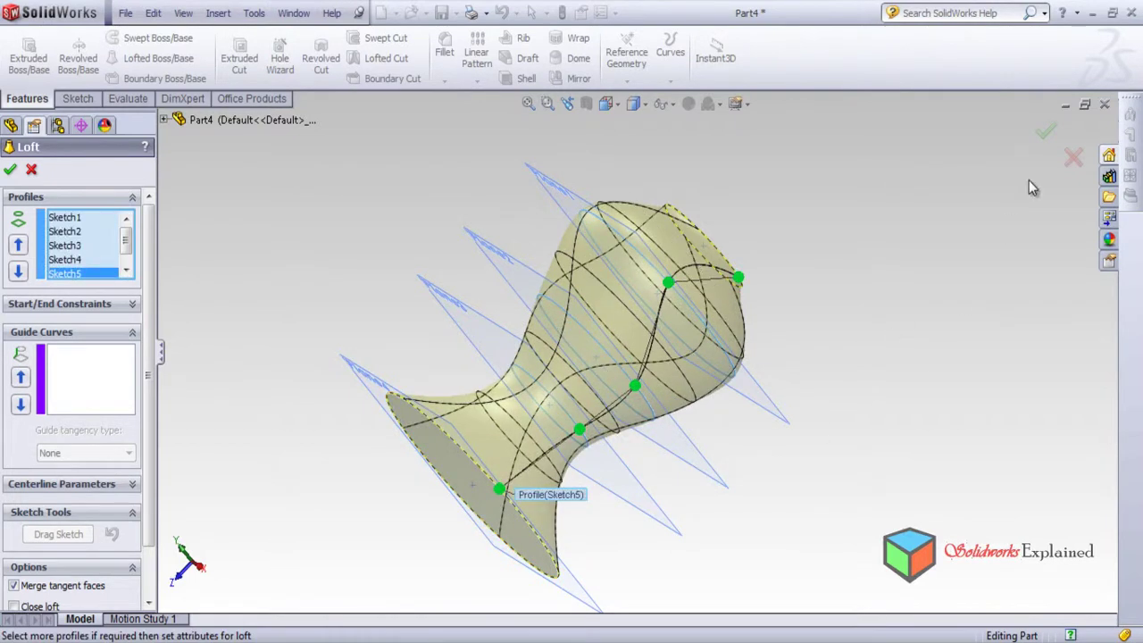
left_click(1045, 134)
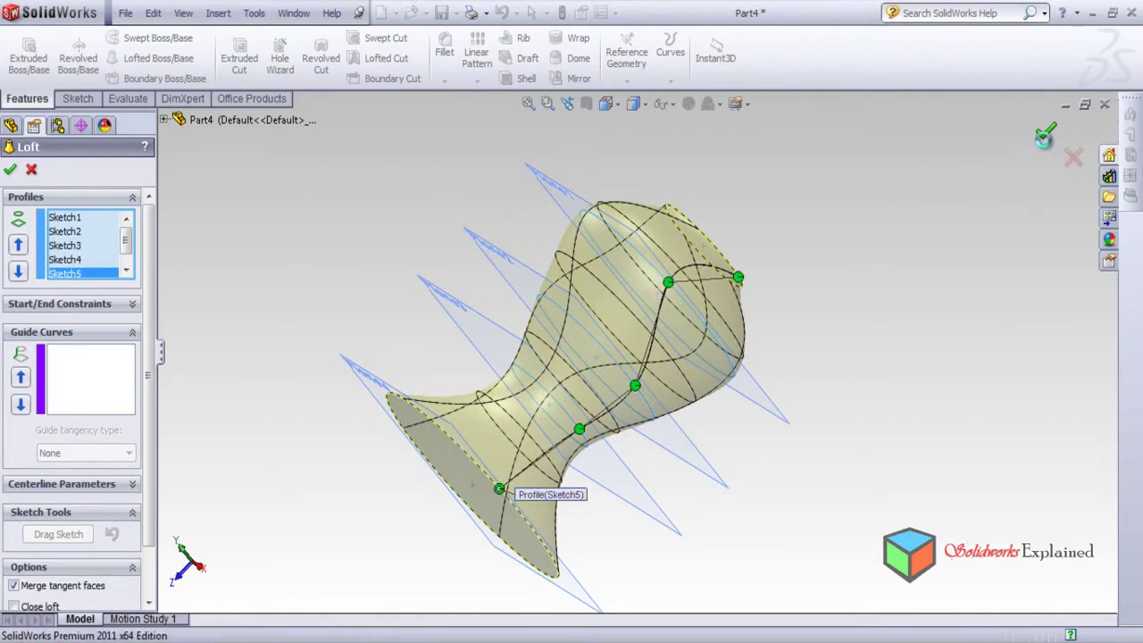
middle_click_drag(918, 321, 812, 327)
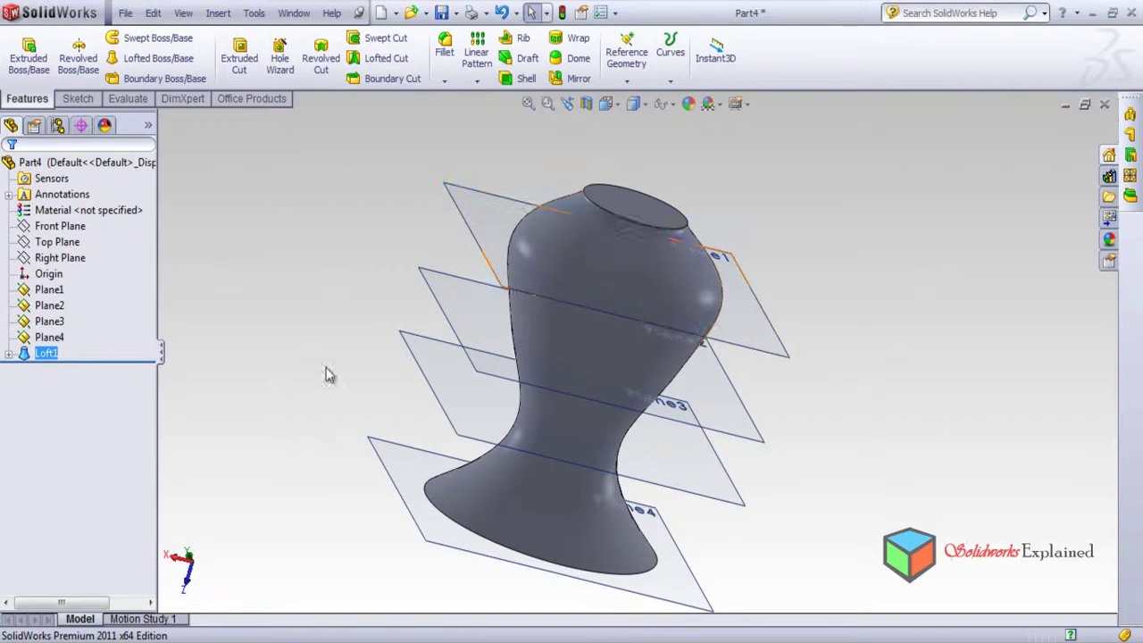
left_click(522, 299)
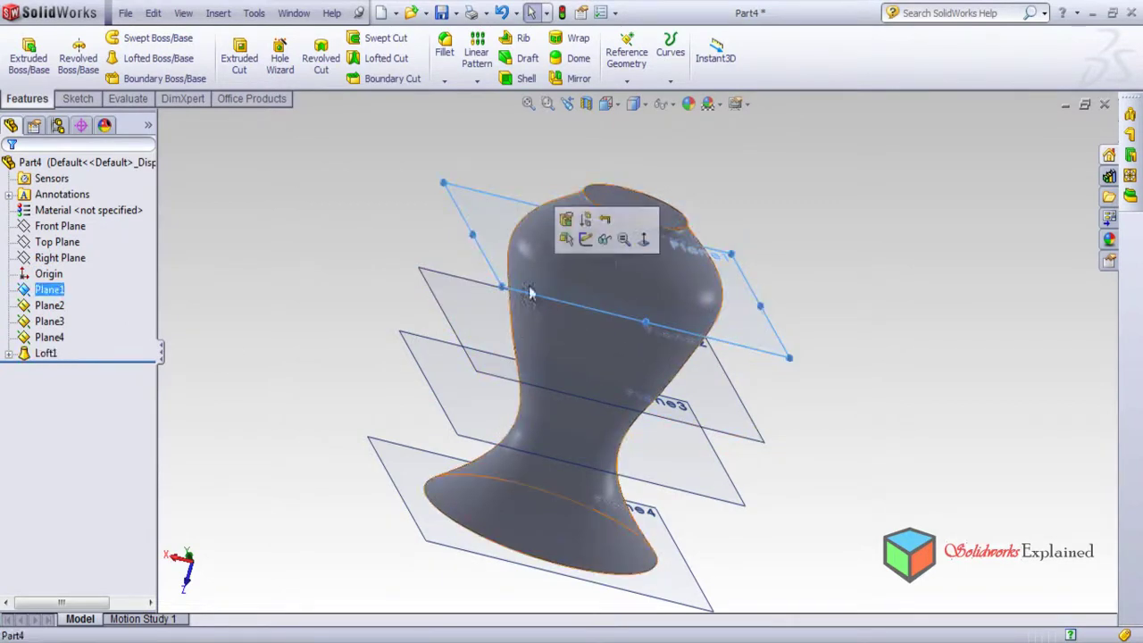
left_click(585, 240)
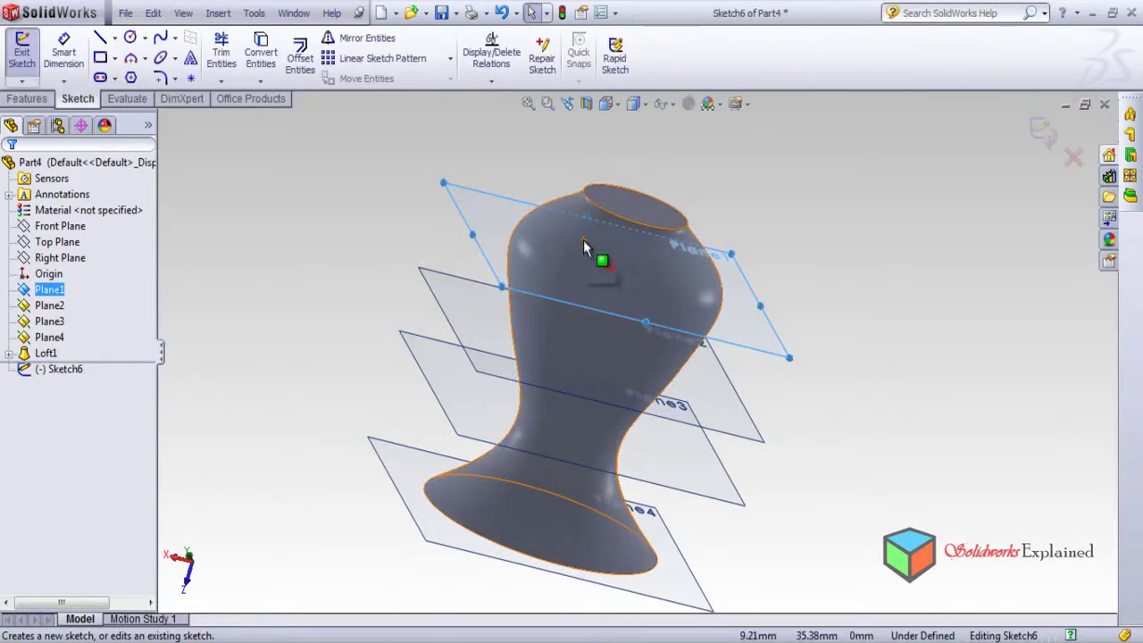
middle_click_drag(873, 310, 818, 343)
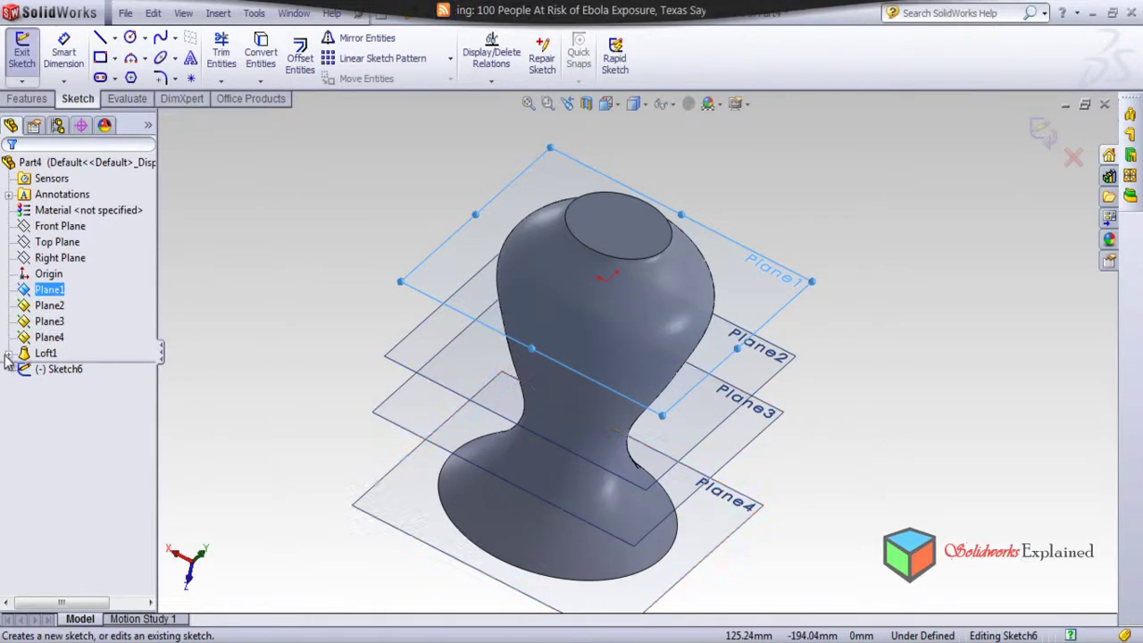
left_click(49, 354)
left_click(85, 369)
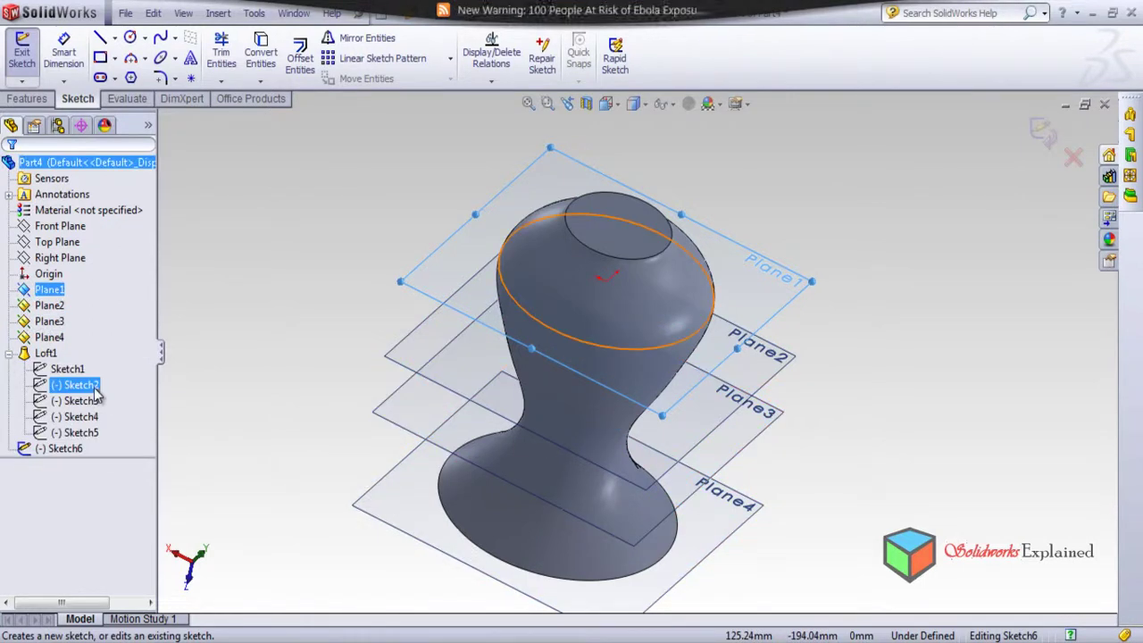
left_click(87, 385)
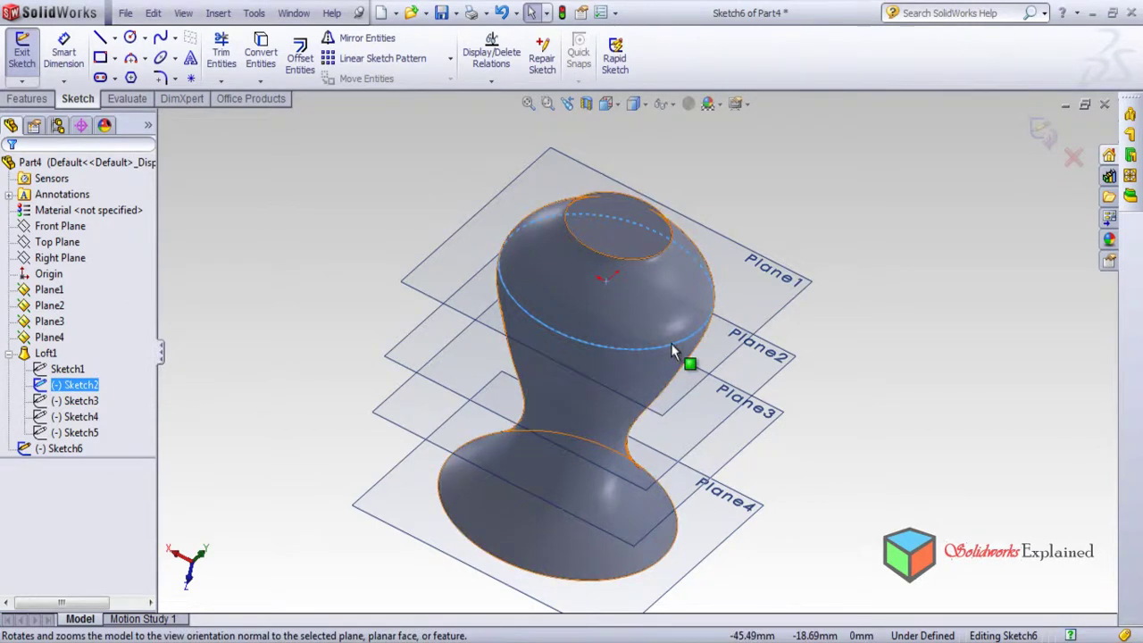
right_click(105, 388)
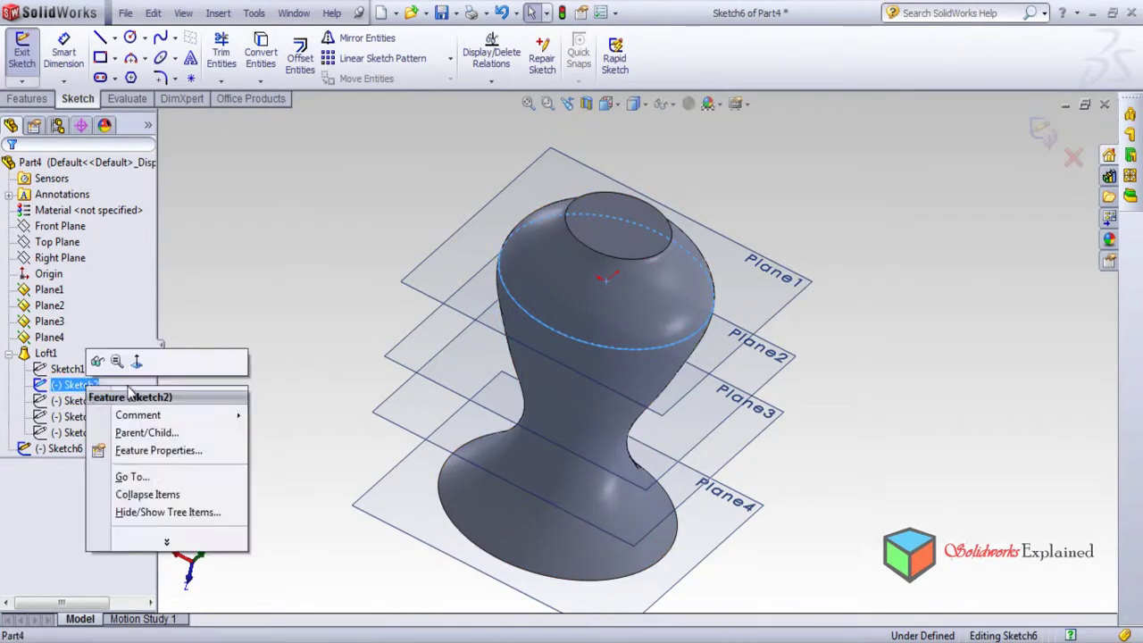
left_click(136, 361)
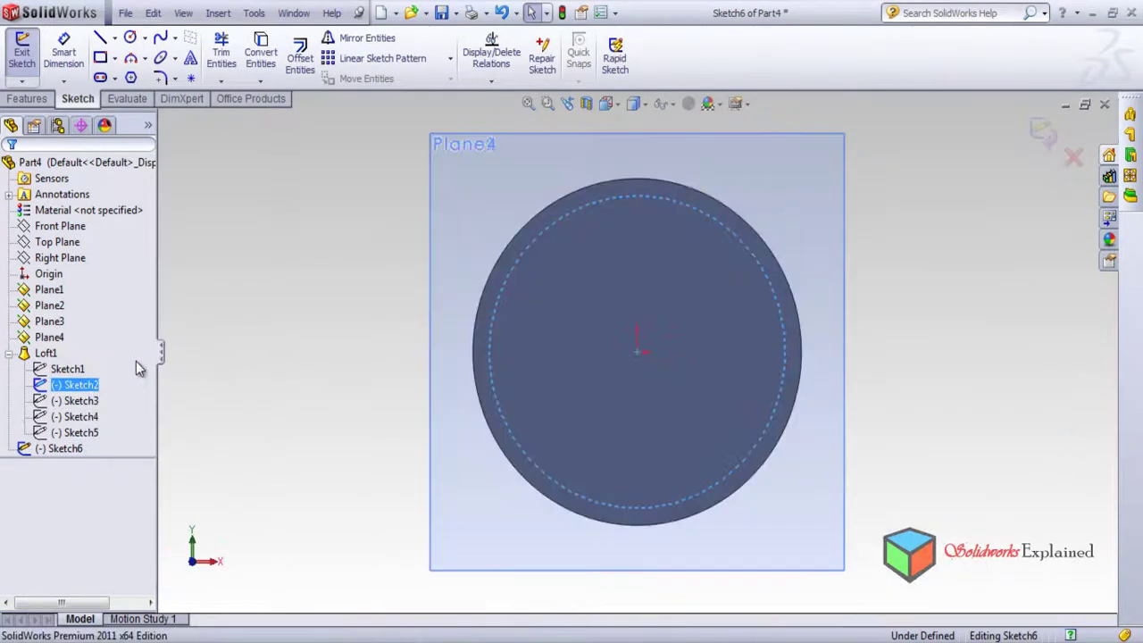
middle_click_drag(285, 312, 613, 531)
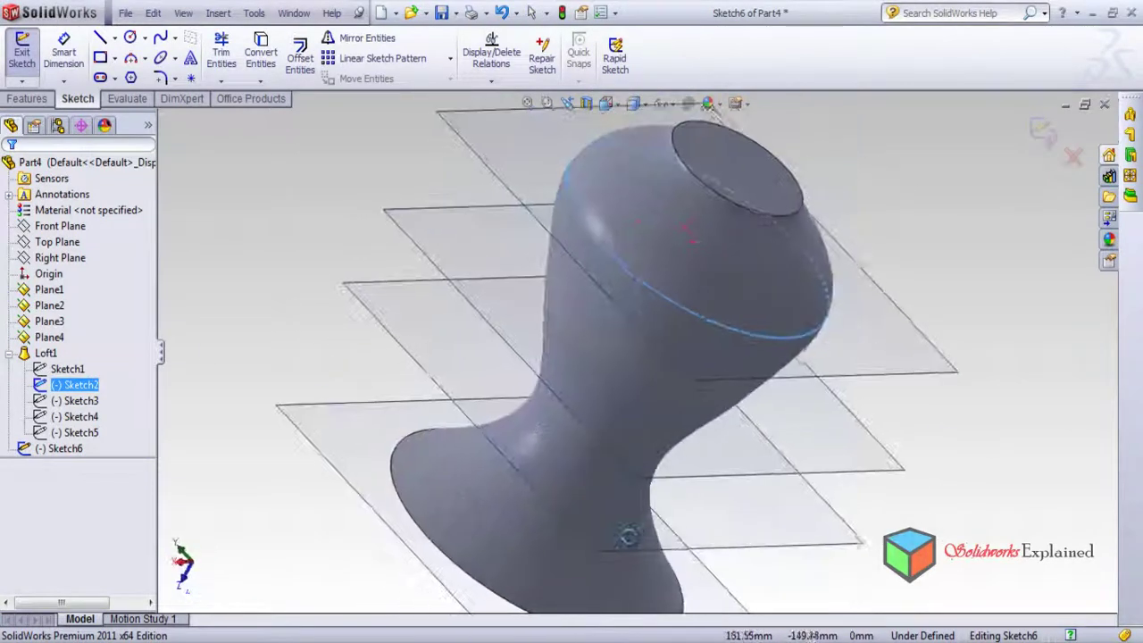
left_click(798, 345)
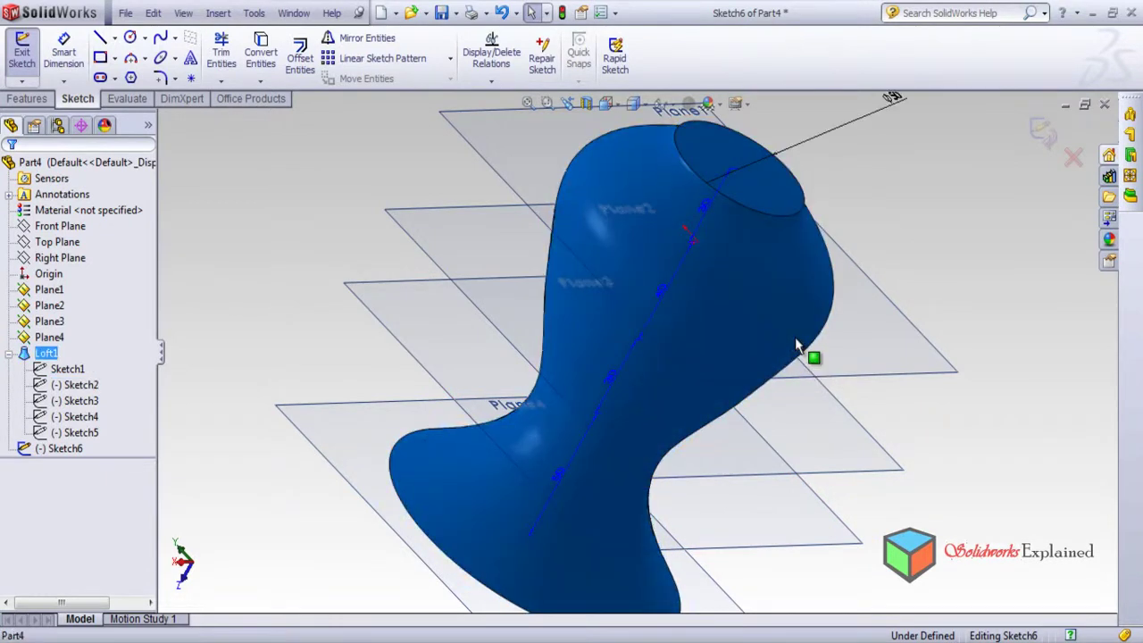
left_click(970, 224)
left_click(777, 315)
left_click(71, 386)
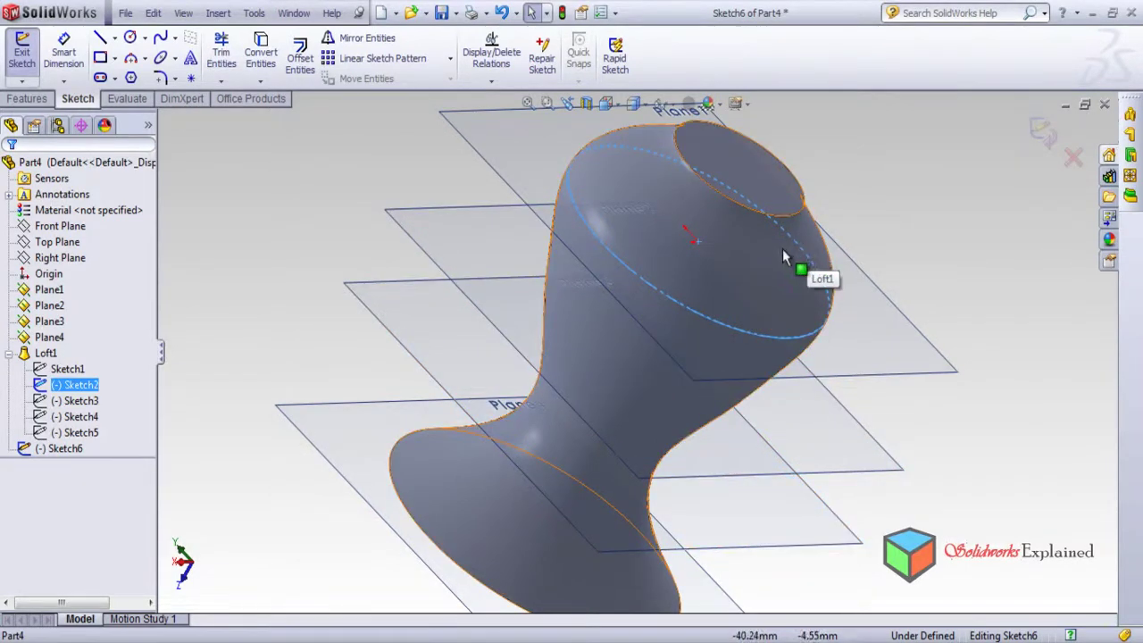
key("ctrl+b")
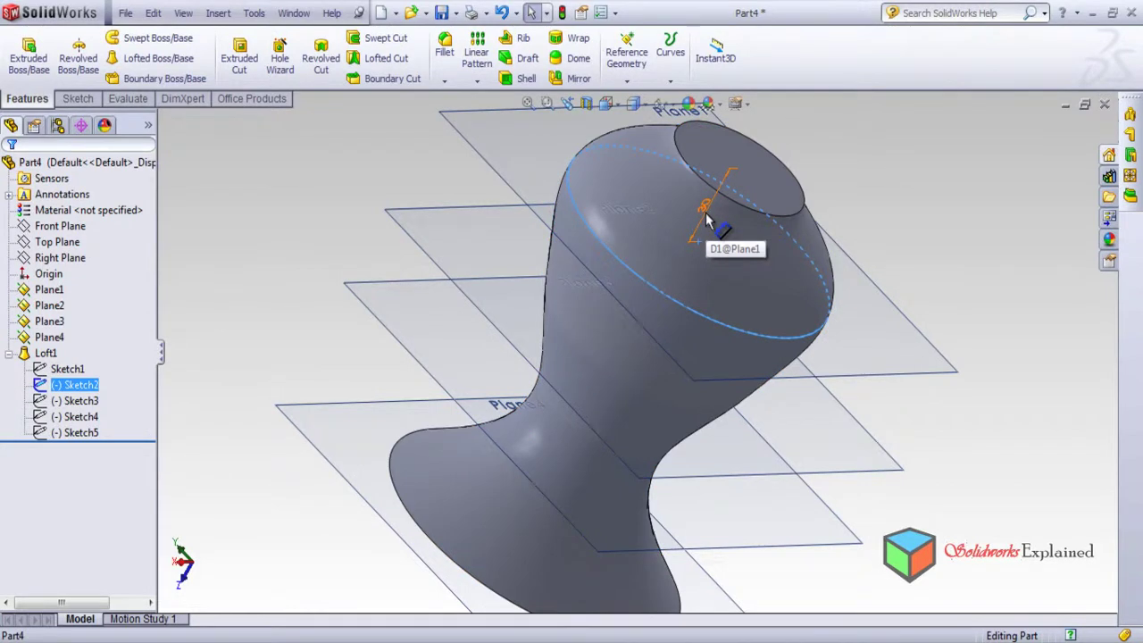
Set the offset distance of Plane1 to 25 mm
double_click(706, 219)
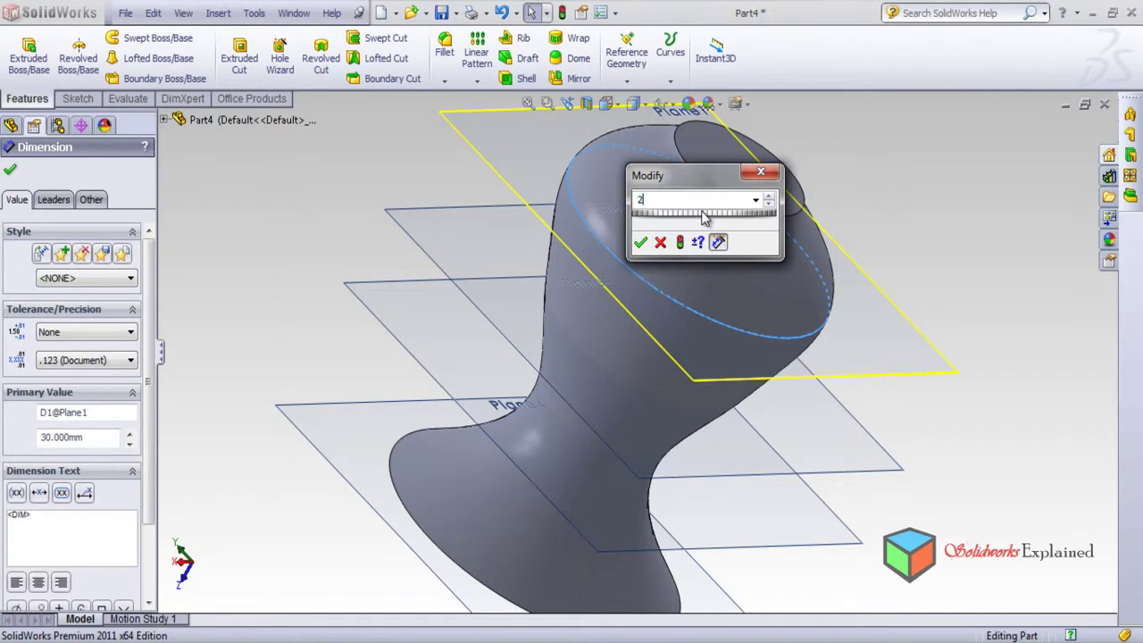
type("25")
key("Return")
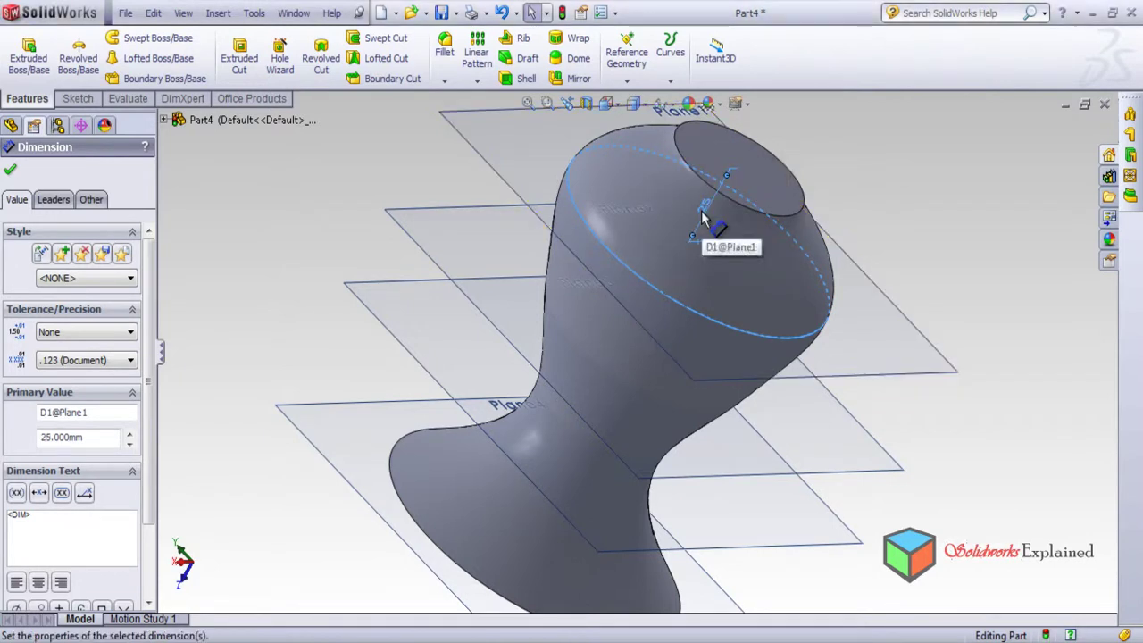
left_click(10, 169)
Set the offset distance of Plane1 to 15 mm and close the dimension's properties
middle_click_drag(518, 294, 482, 304)
left_click(79, 385)
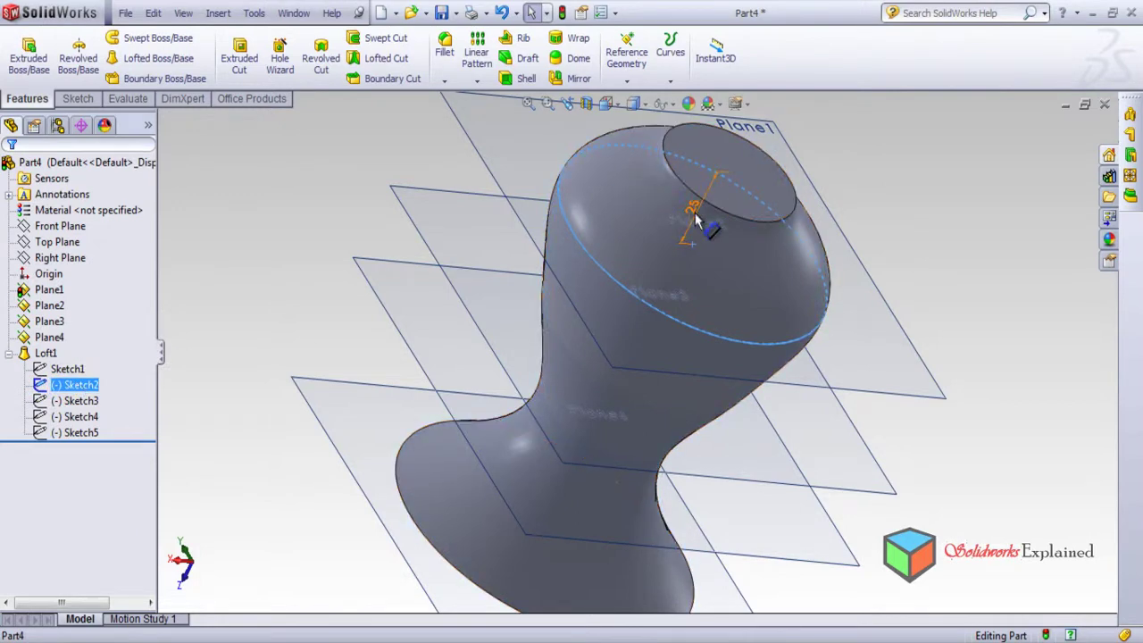
middle_click_drag(727, 262, 814, 208)
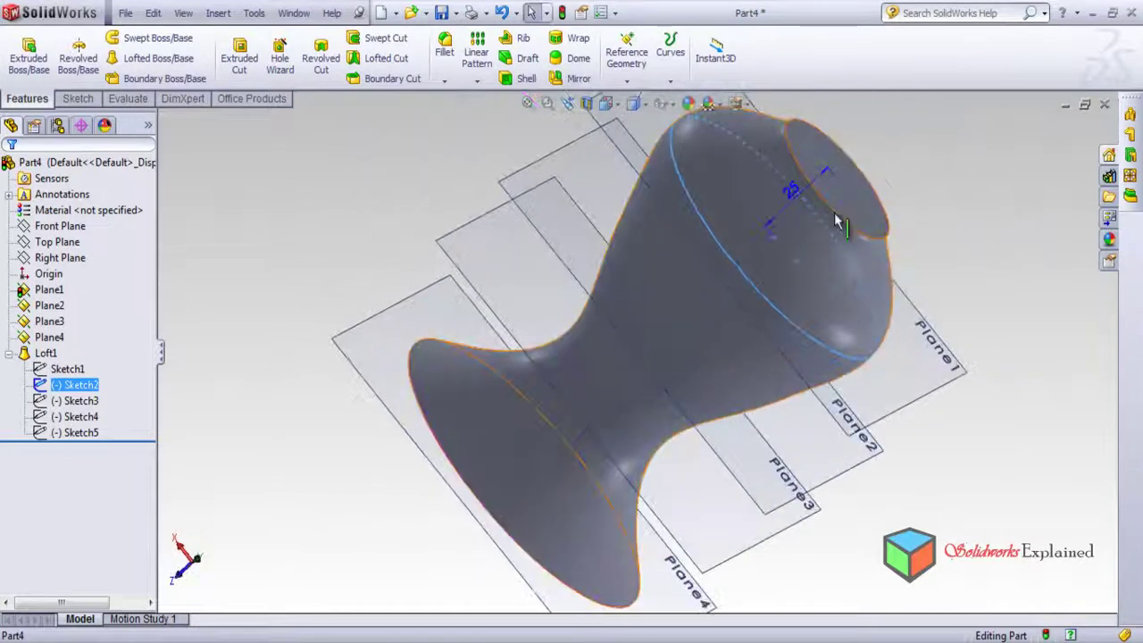
double_click(791, 191)
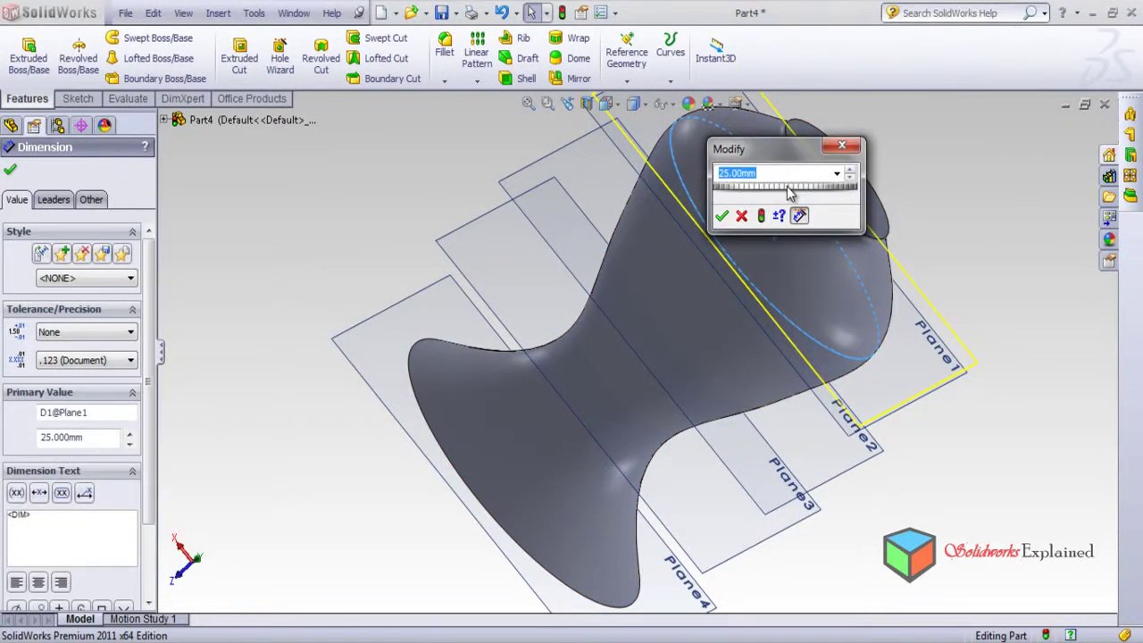
type("1")
key("Return")
mouse_move(800, 279)
middle_mouse_down()
mouse_move(818, 300)
mouse_move(762, 159)
mouse_move(732, 186)
mouse_move(795, 273)
middle_mouse_up()
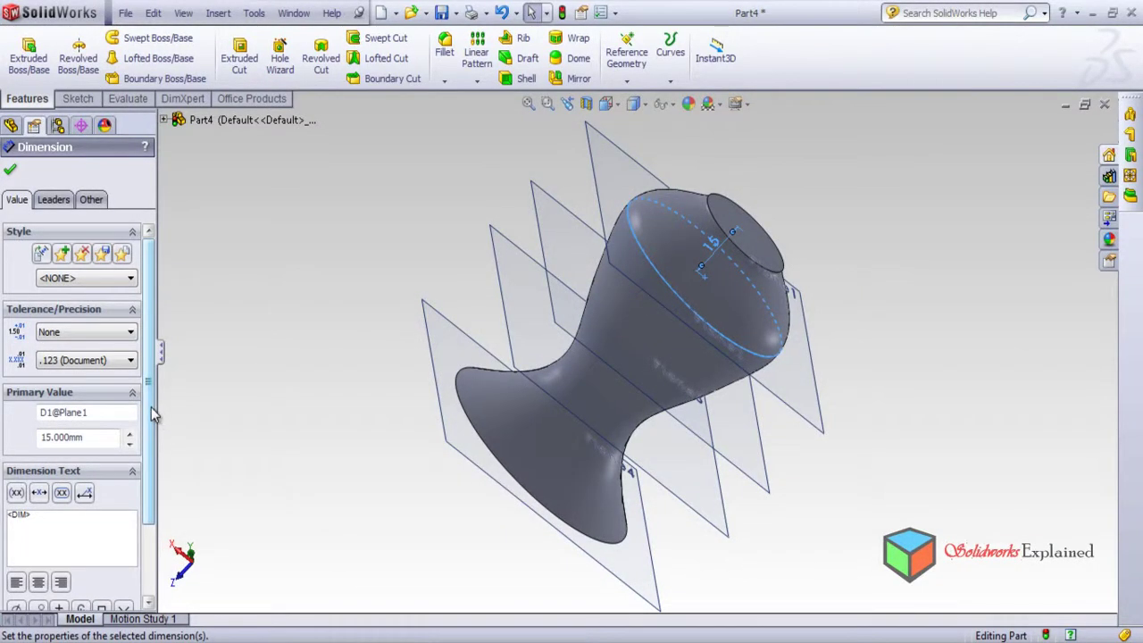
left_click_drag(154, 414, 163, 527)
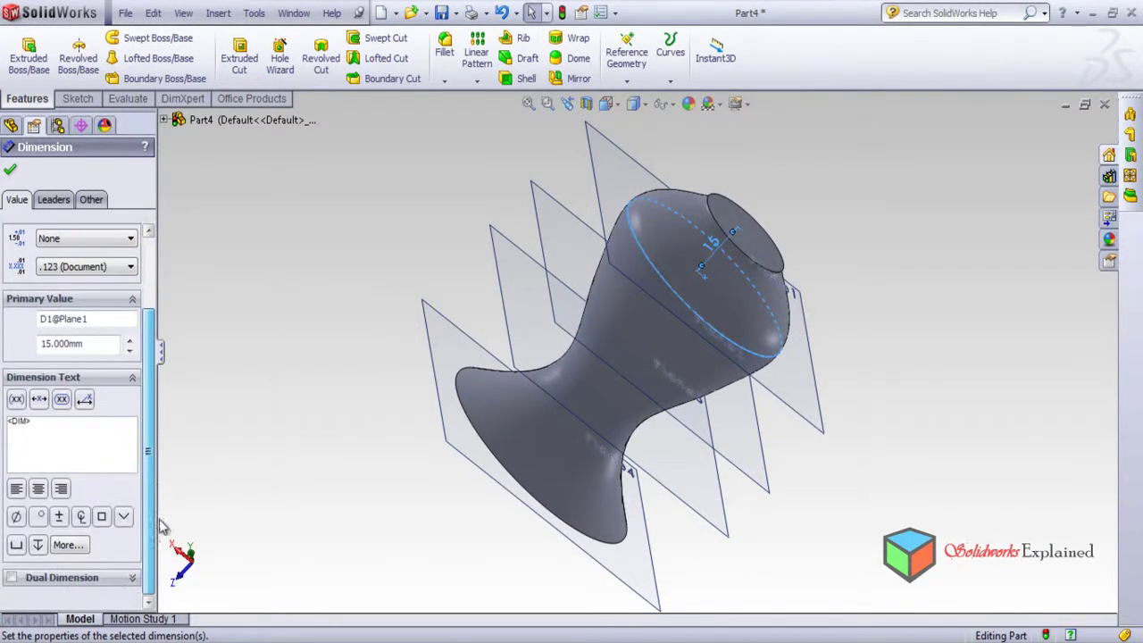
left_click(9, 169)
left_click(81, 417)
left_click(49, 306)
left_click(55, 291)
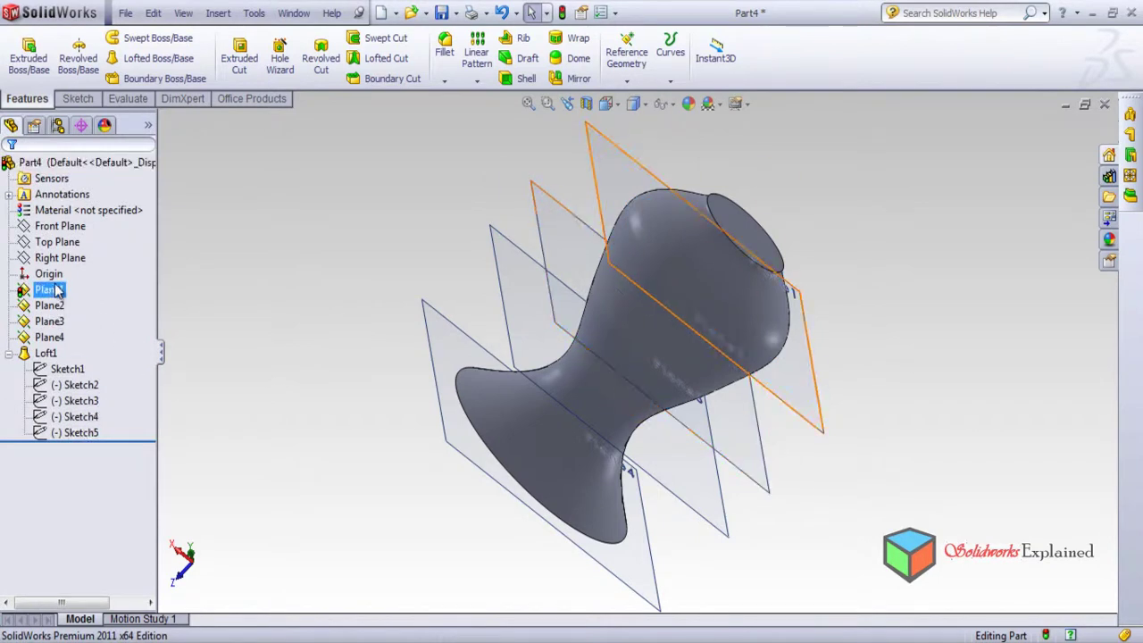
left_click(401, 365)
middle_click_drag(401, 365, 236, 330)
Hide the reference planes Plane1, Plane2 and Plane3 so that they no longer cross the lofted body
left_click(8, 353)
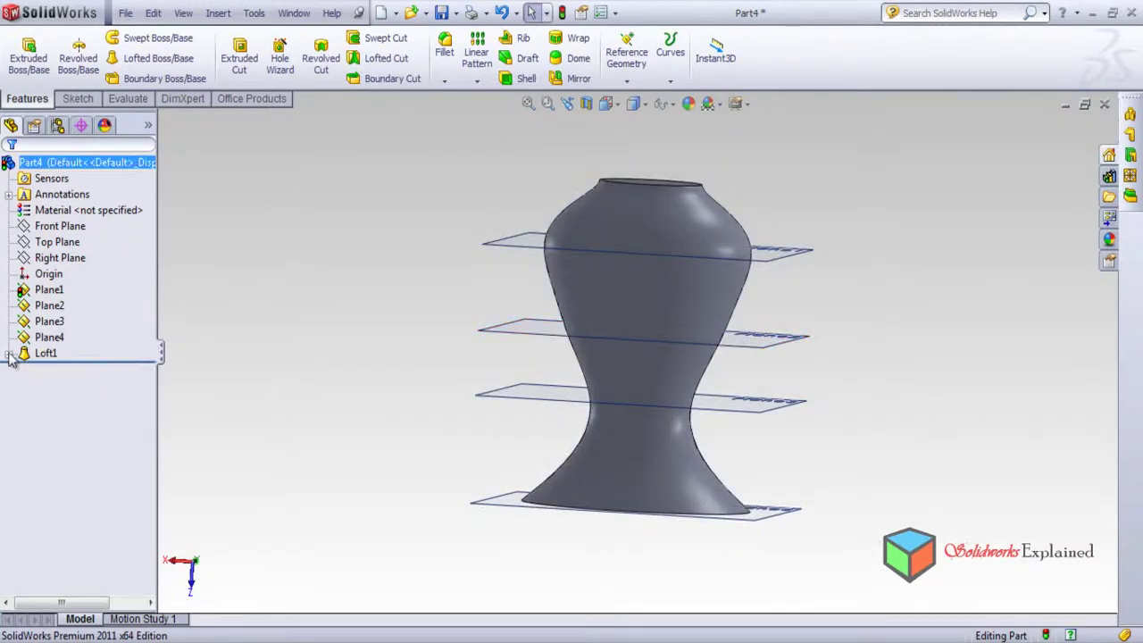
left_click(50, 293)
right_click(49, 293)
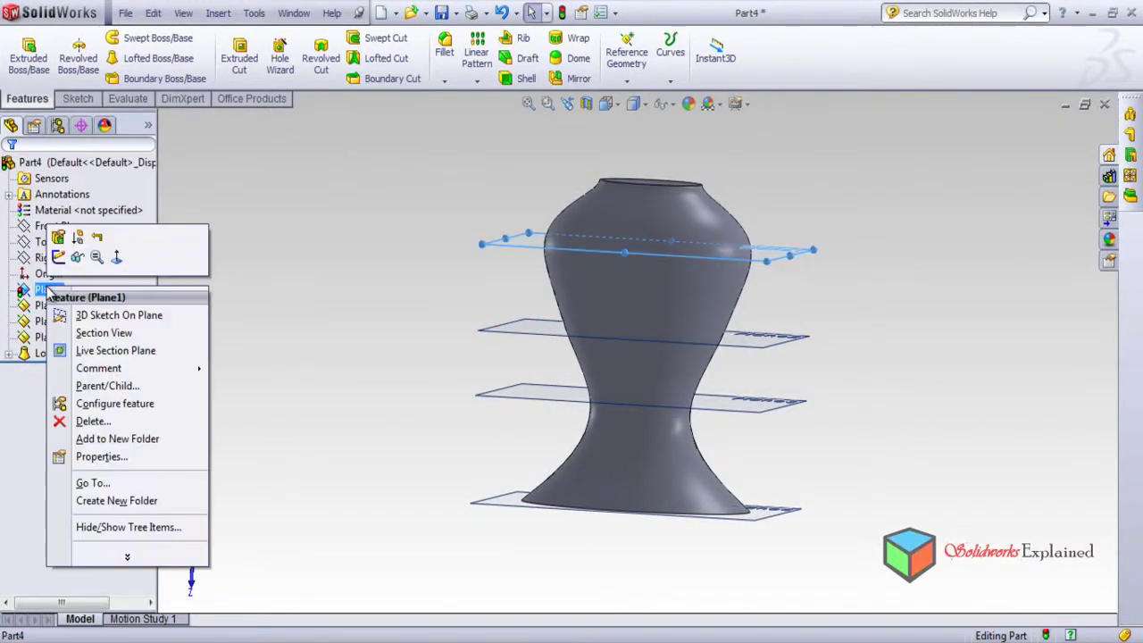
left_click(78, 257)
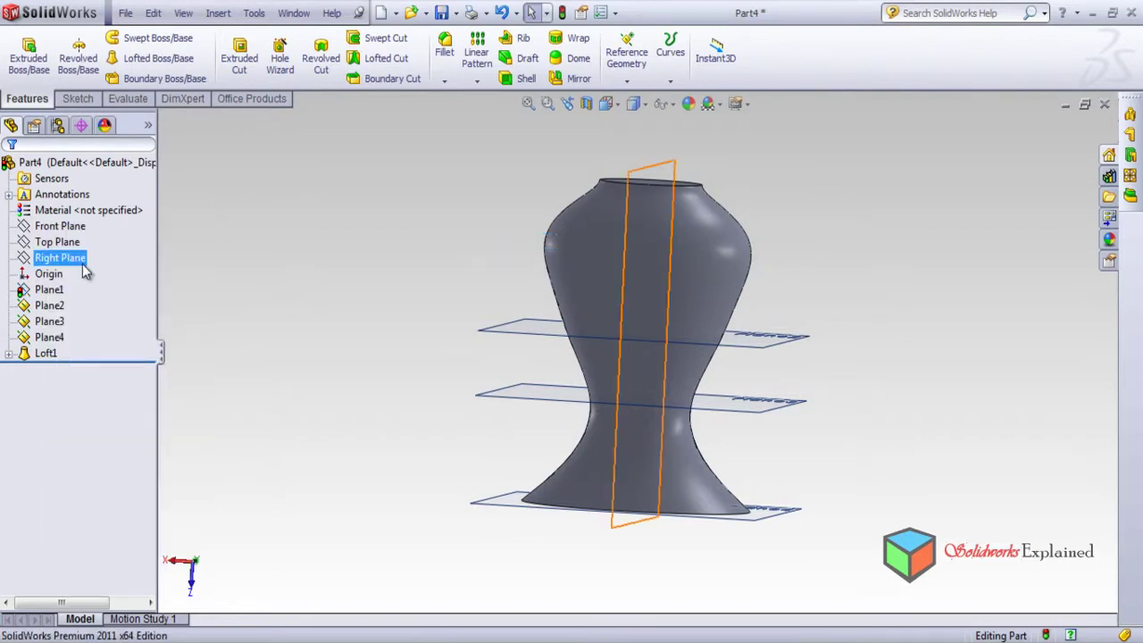
right_click(56, 310)
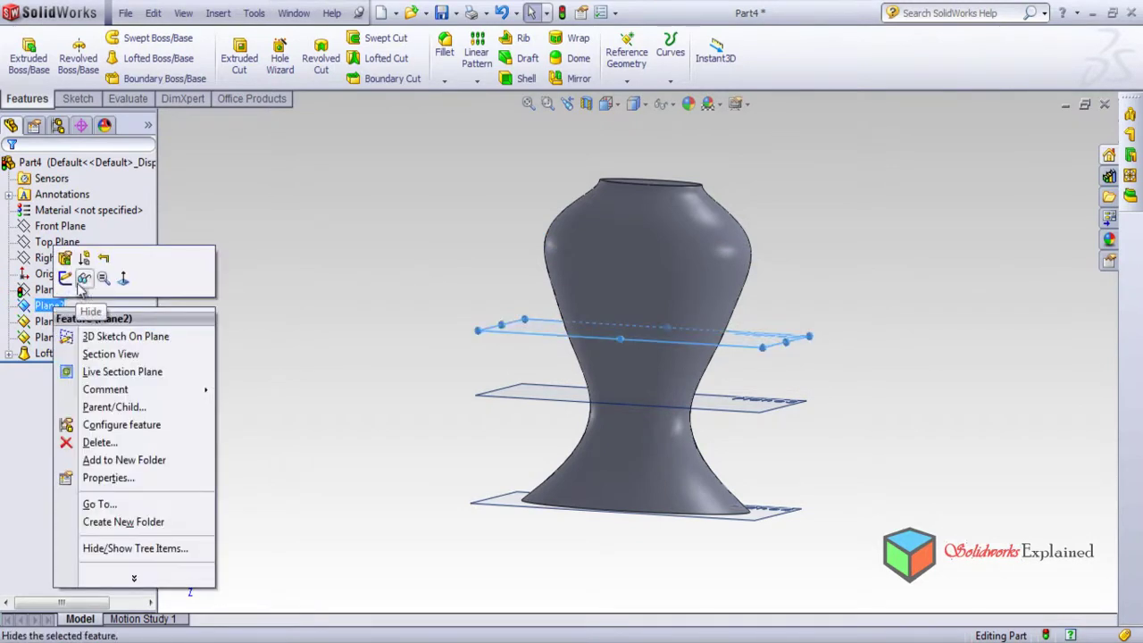
left_click(83, 280)
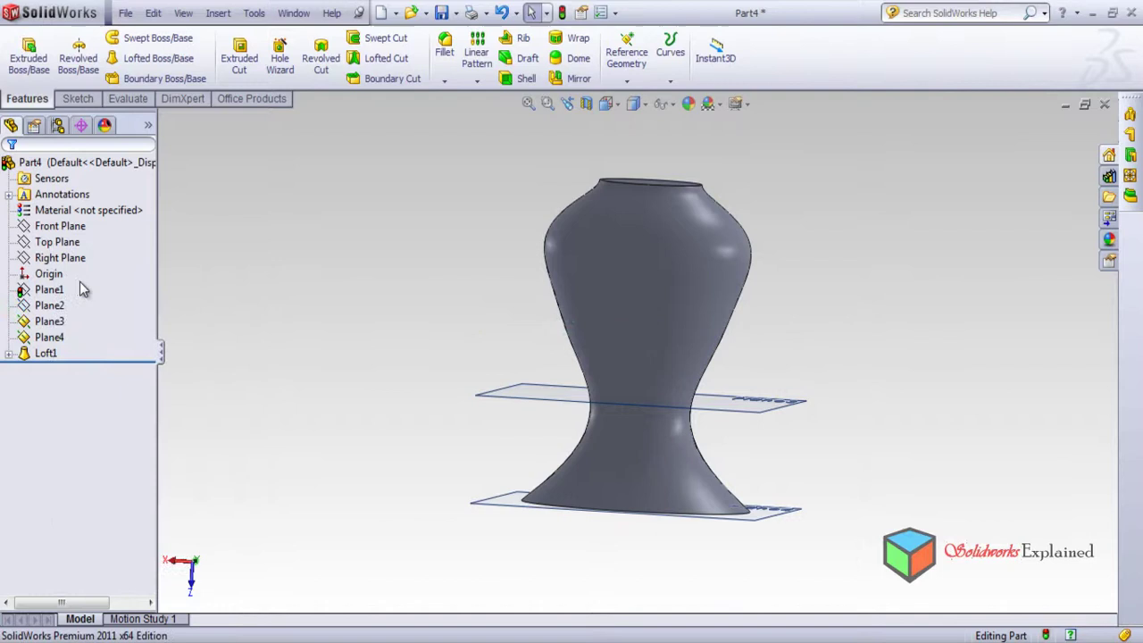
right_click(49, 324)
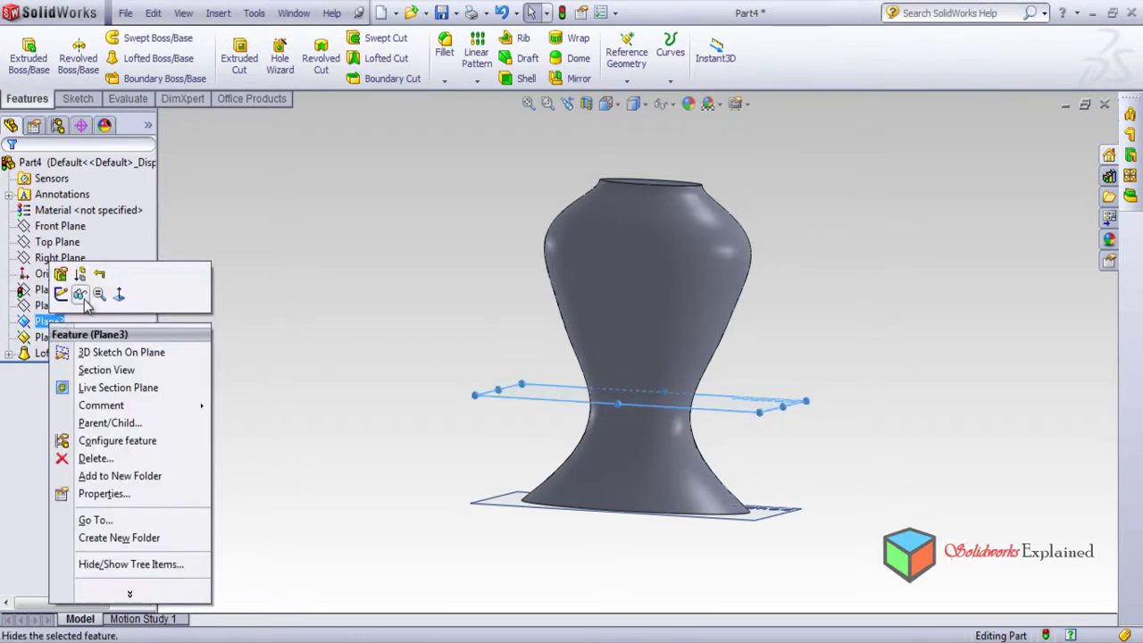
left_click(83, 300)
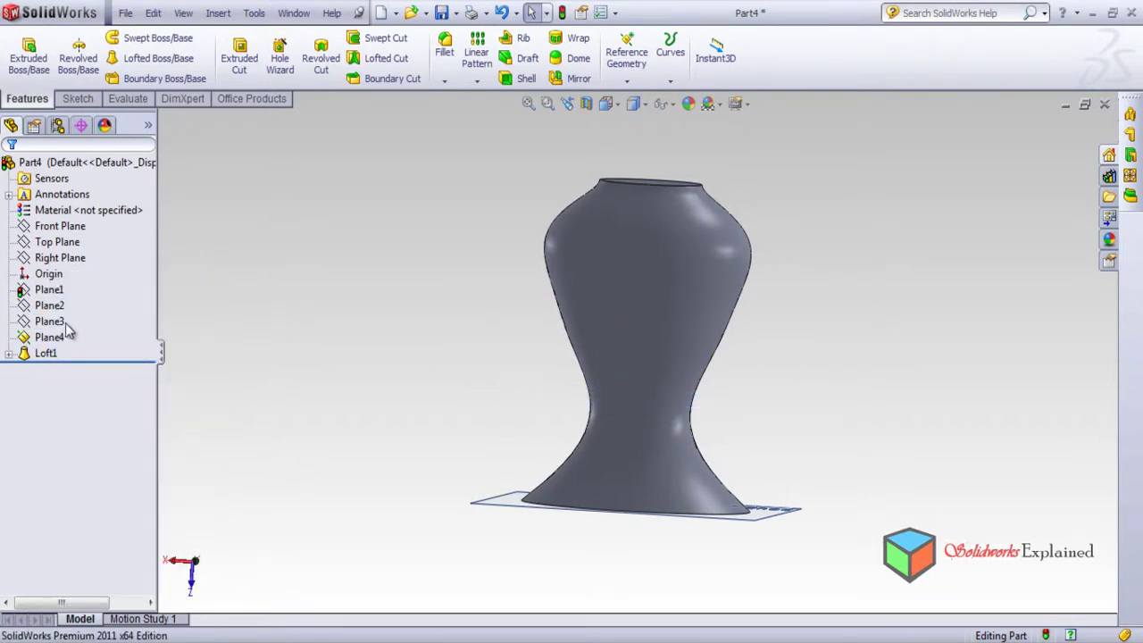
Hide Plane4, the reference plane at the wide end of the lofted body
left_click(54, 355)
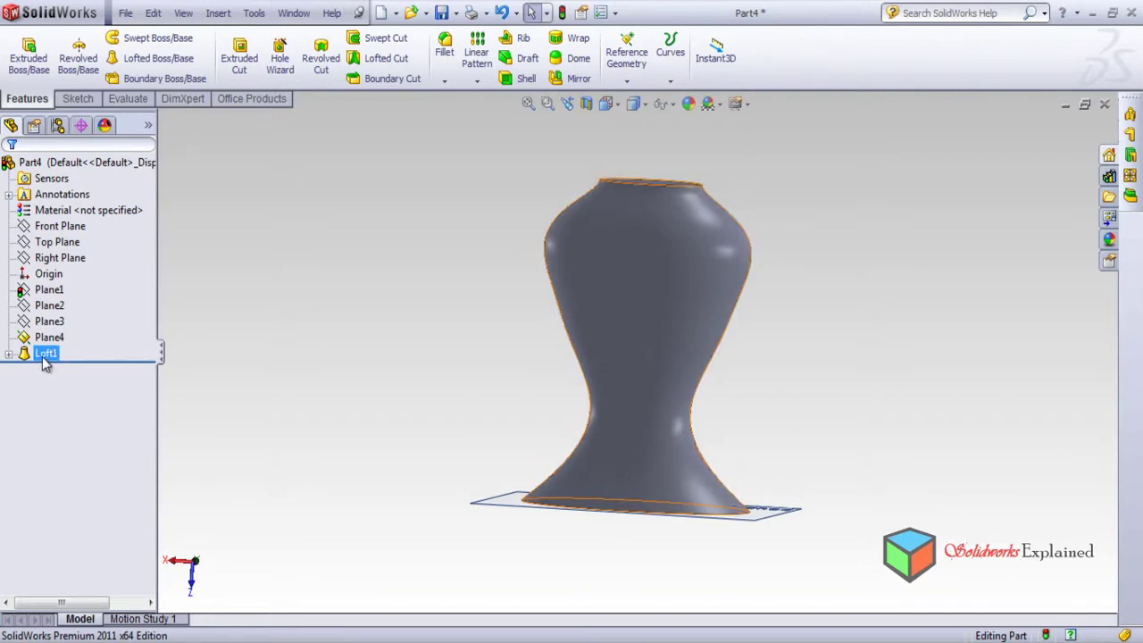
left_click(59, 230)
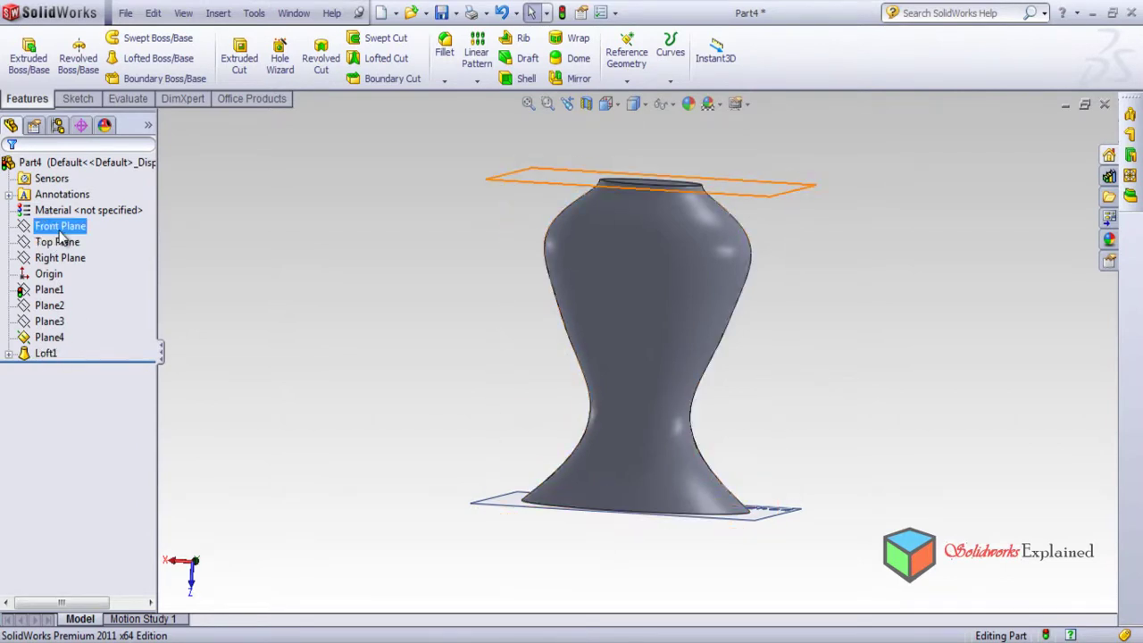
left_click(209, 312)
middle_click_drag(209, 312, 482, 541)
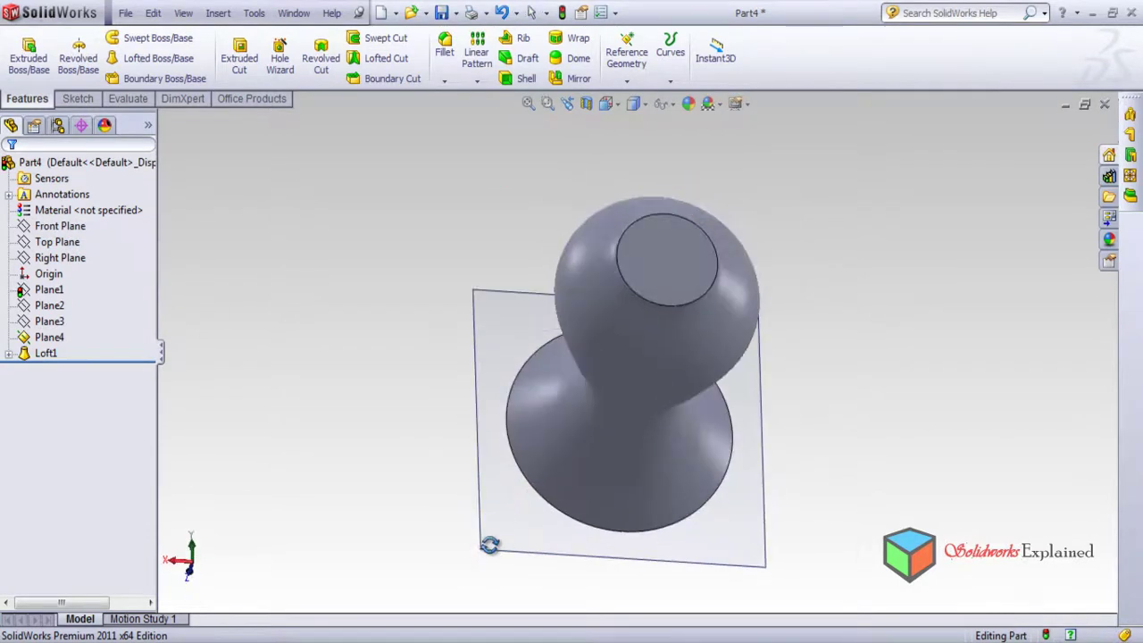
left_click(486, 495)
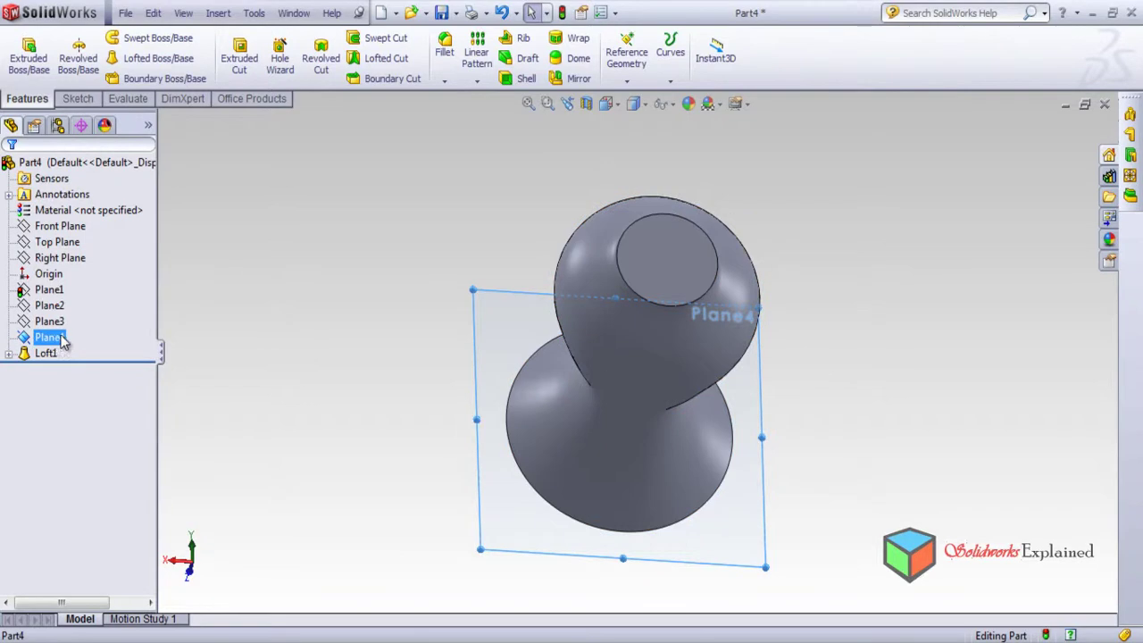
left_click(299, 349)
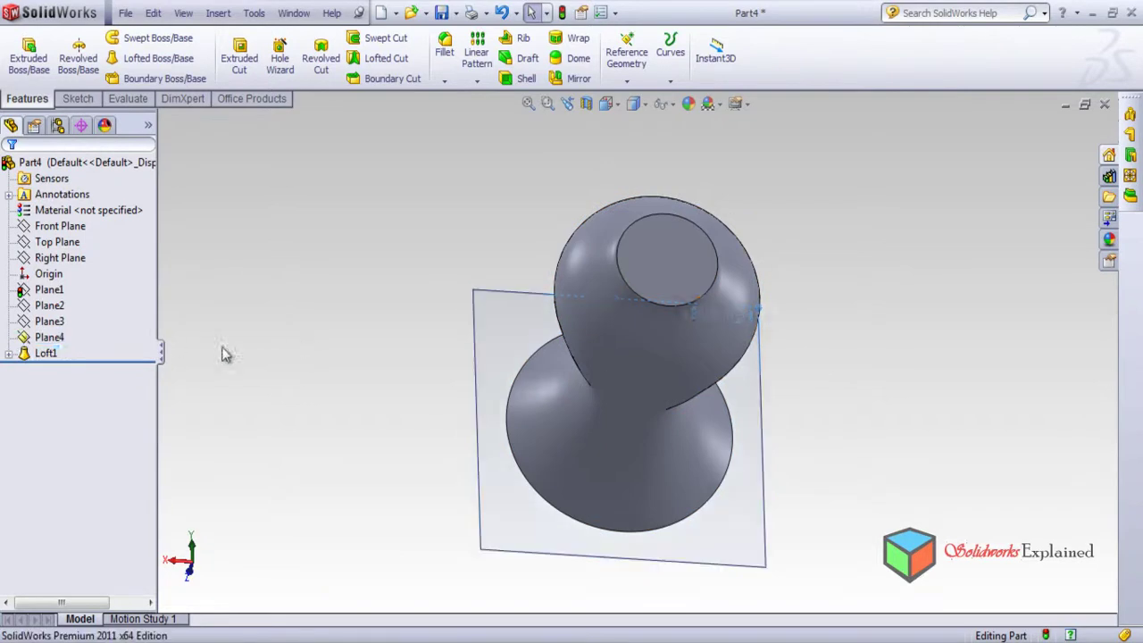
left_click(27, 339)
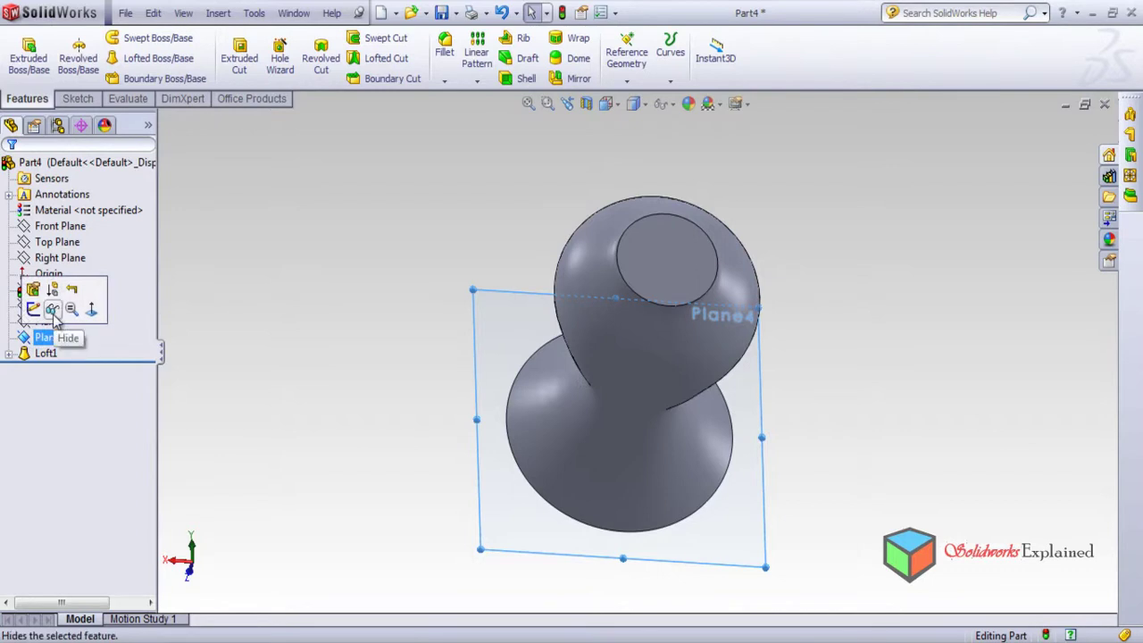
left_click(52, 310)
left_click(46, 321)
right_click(47, 322)
left_click(322, 331)
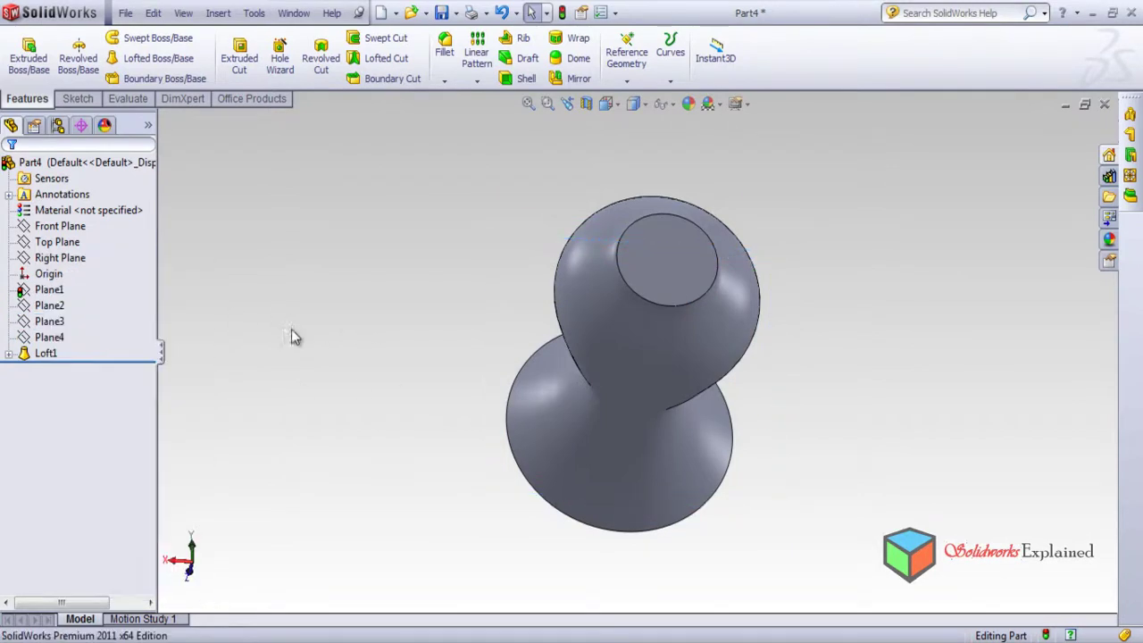
left_click(22, 311)
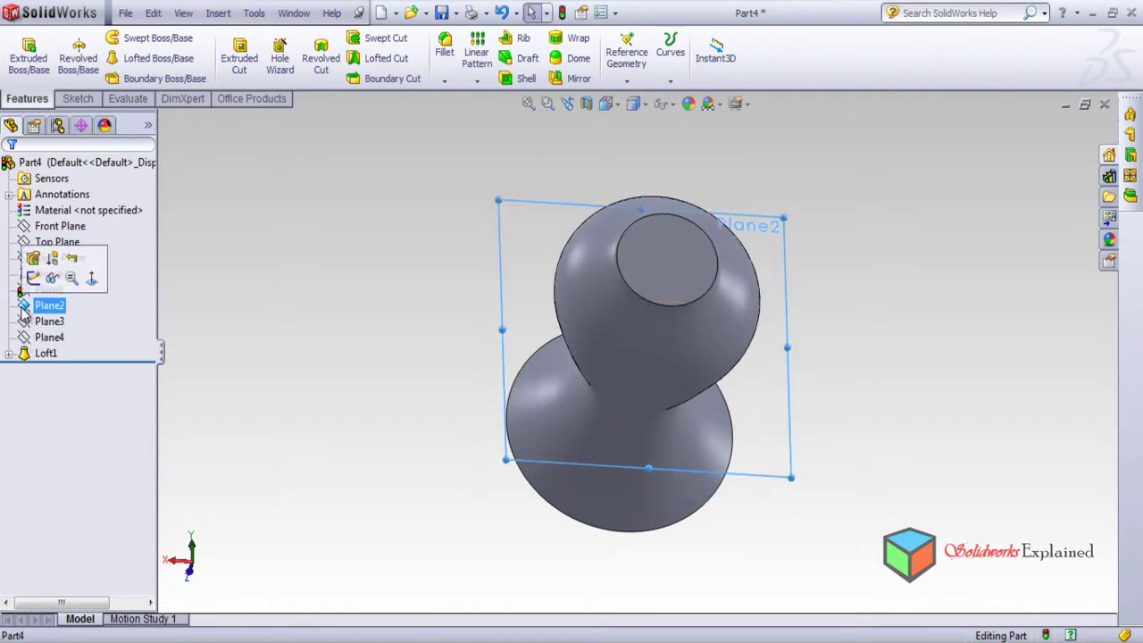
Show the reference planes Plane2 and Plane3 around the lofted body, then select Plane4
left_click(184, 342)
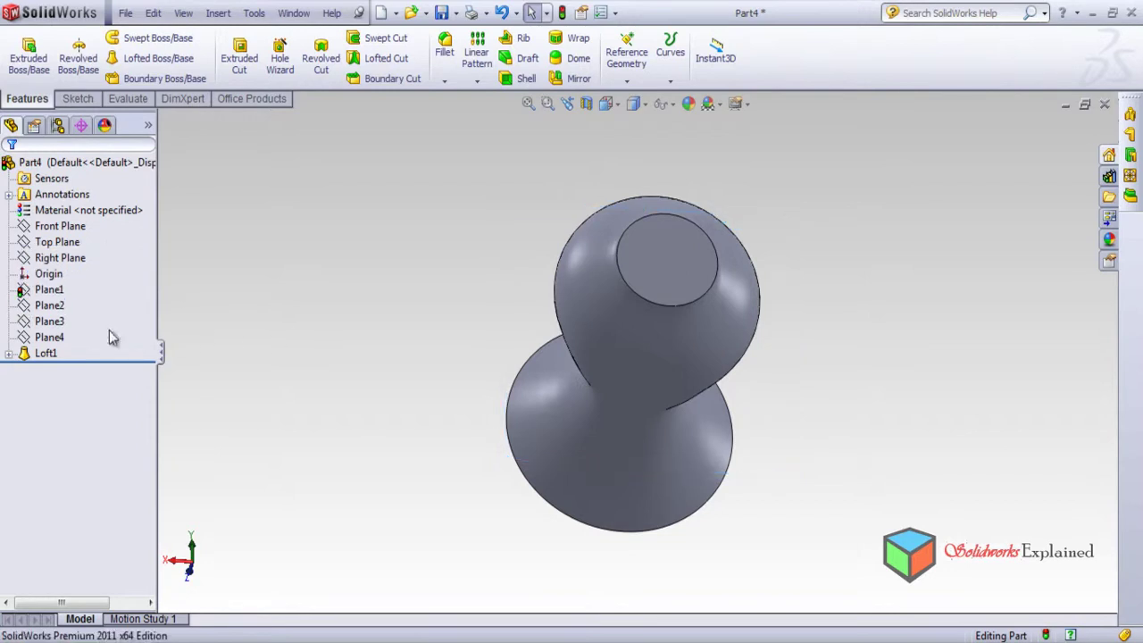
left_click(49, 324)
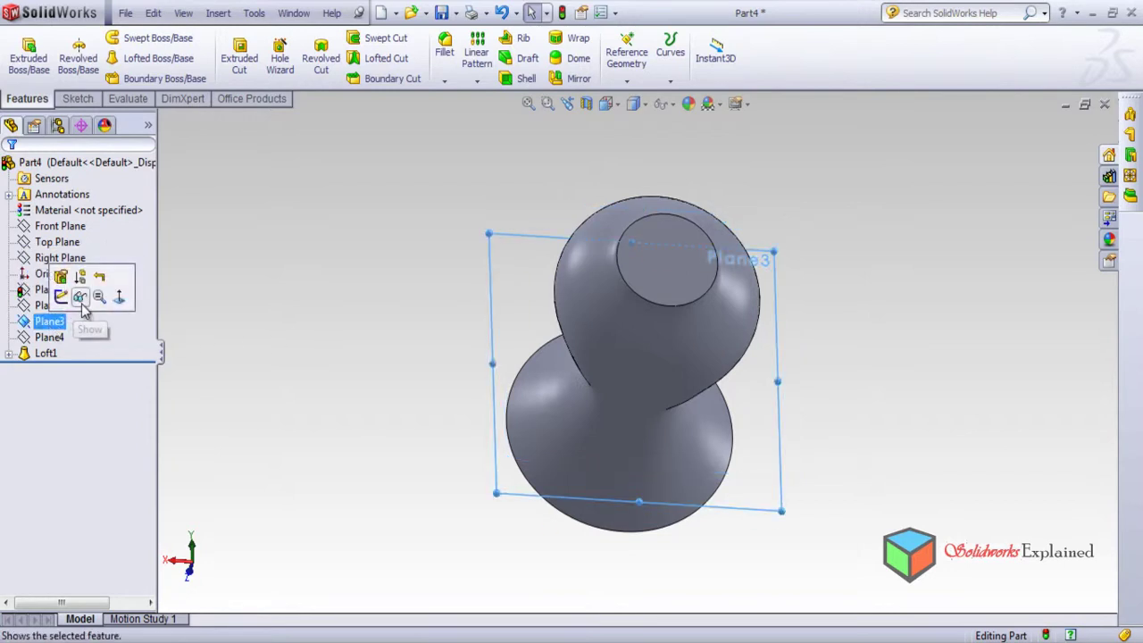
left_click(317, 355)
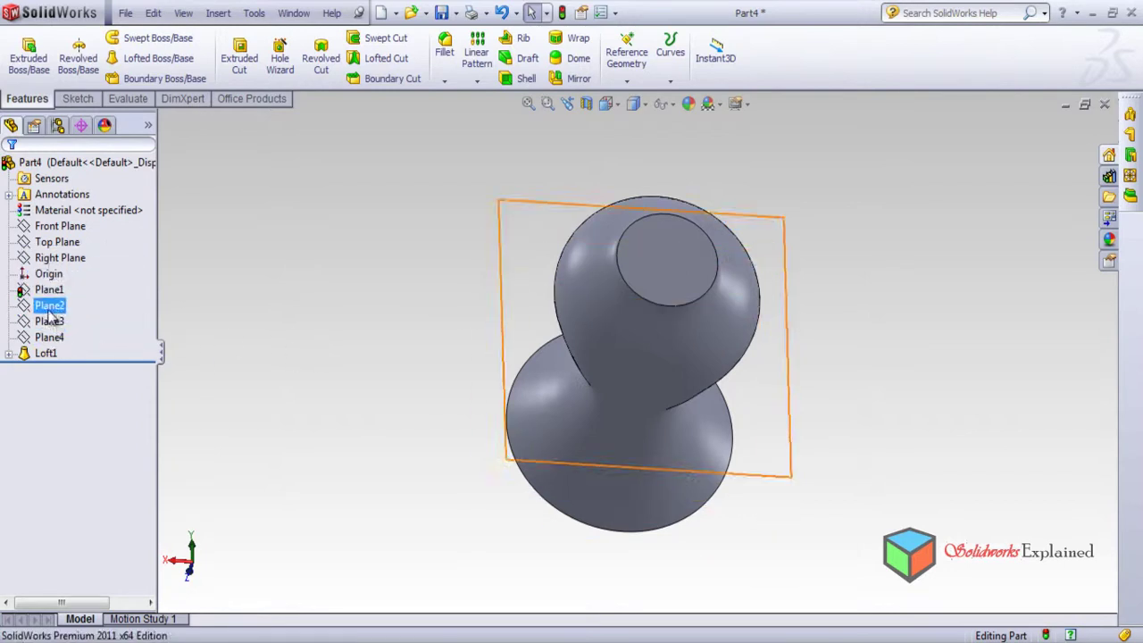
left_click(49, 305)
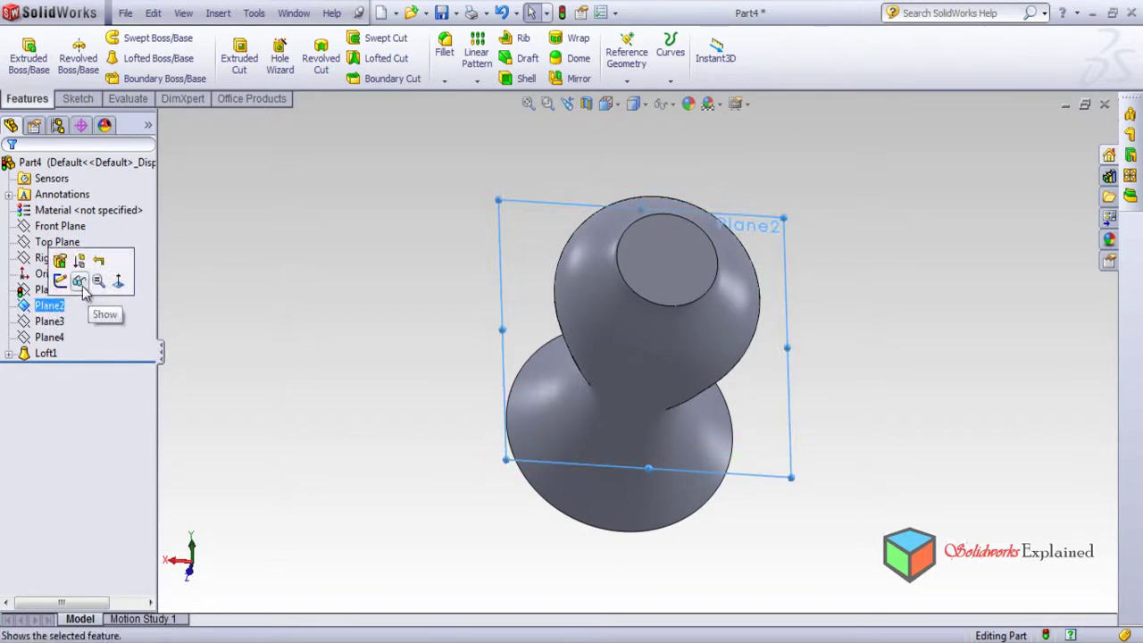
left_click(80, 284)
left_click(49, 321)
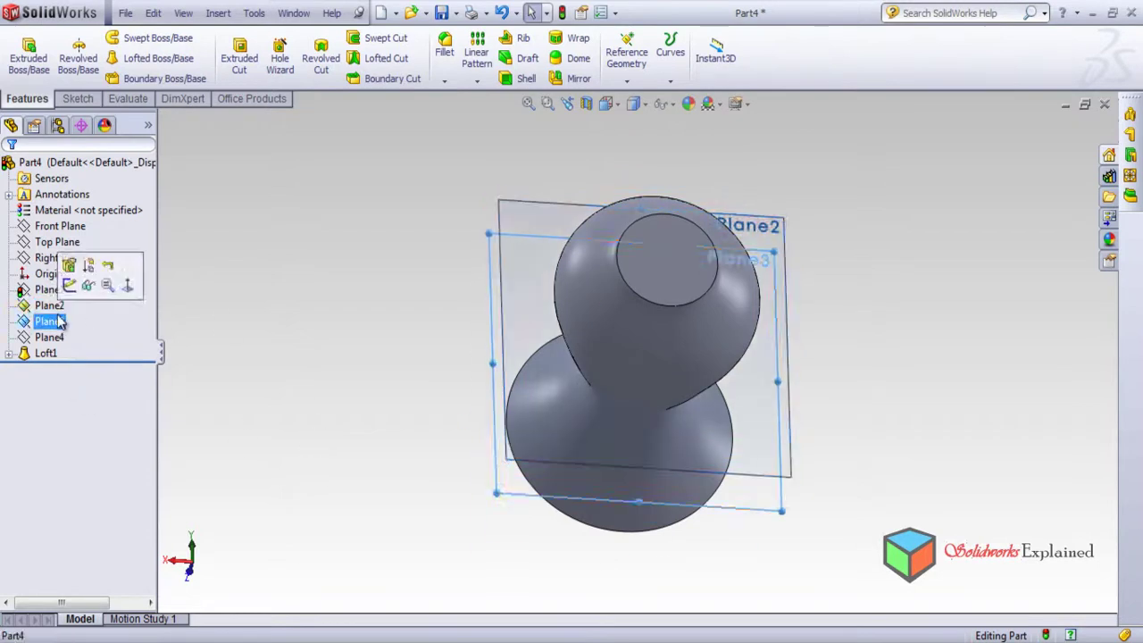
left_click(93, 290)
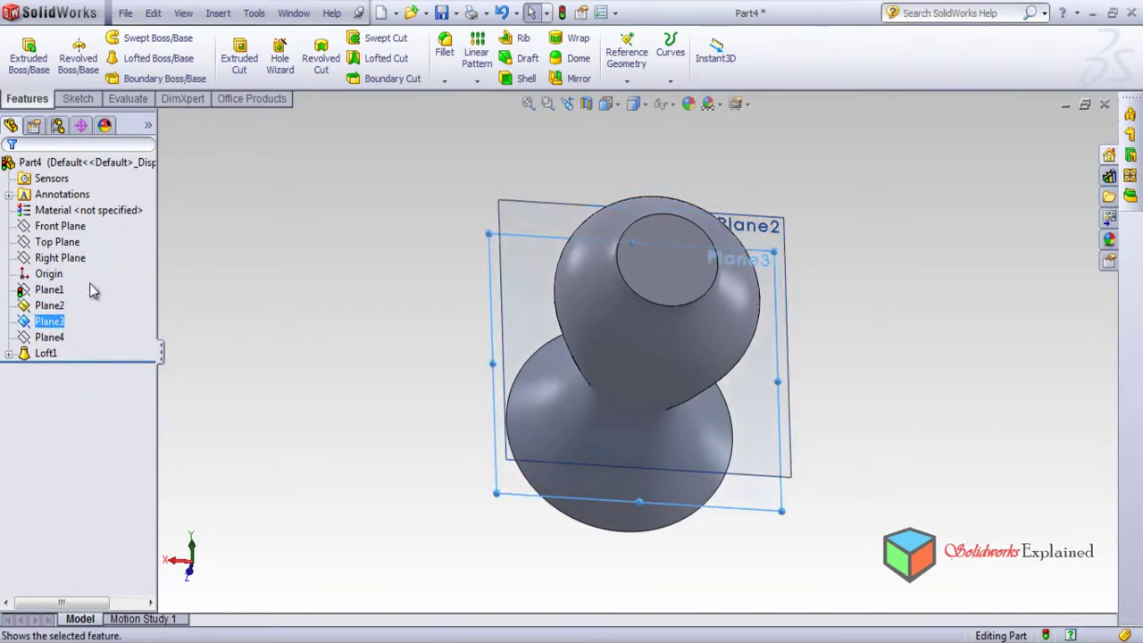
right_click(51, 340)
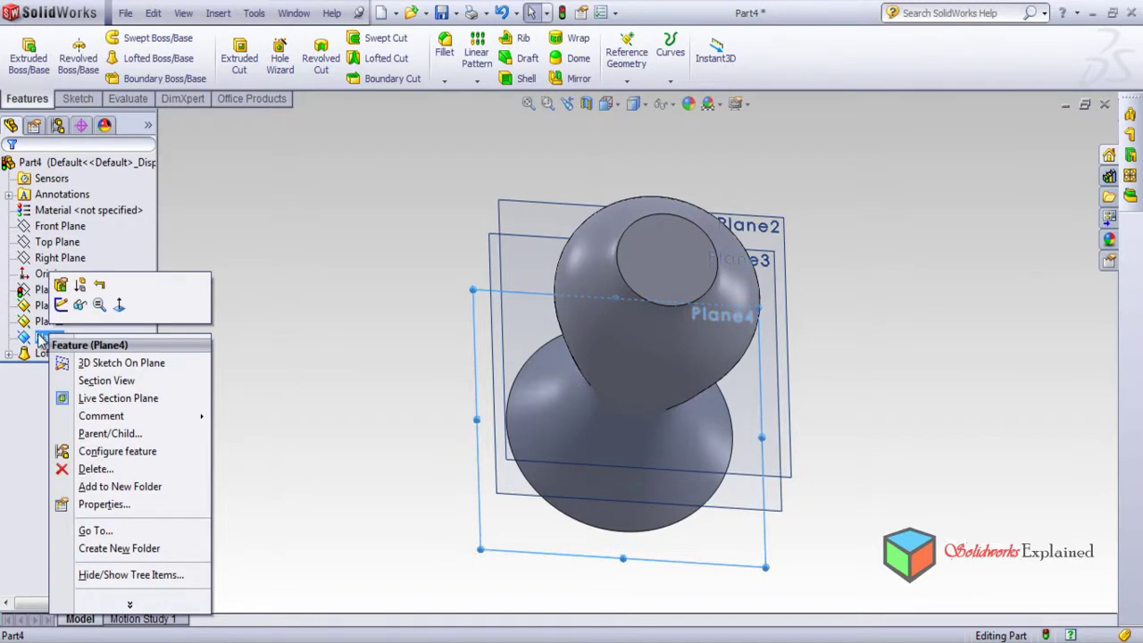
left_click(303, 325)
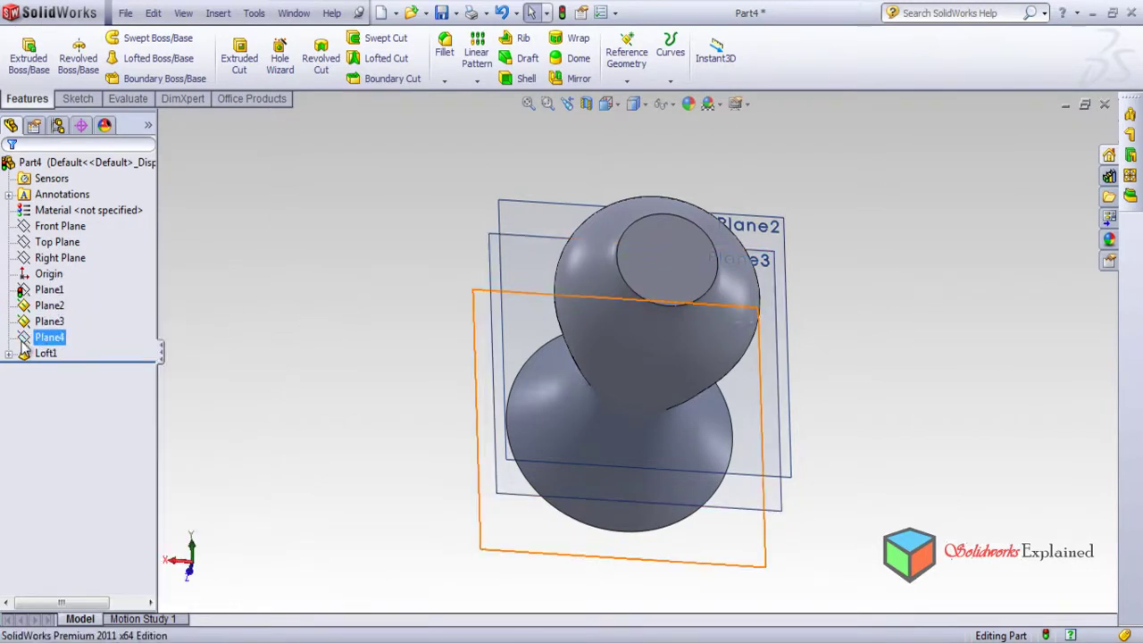
left_click(75, 333)
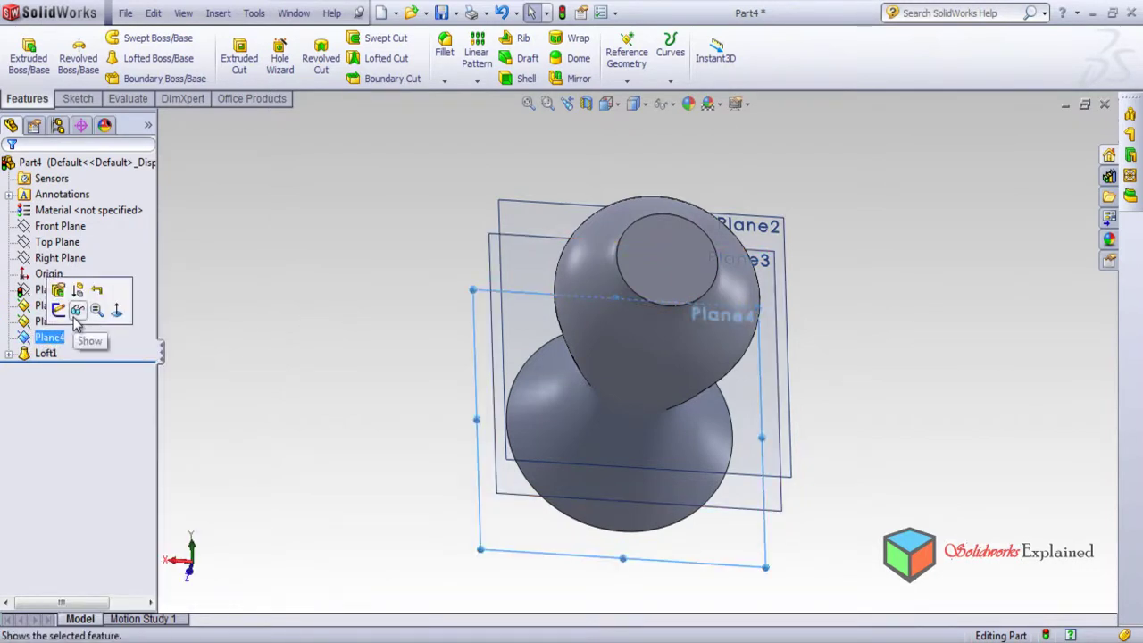
Hide Plane2 and Plane3 again so that only the lofted body is displayed
left_click(49, 305)
left_click(49, 321, "ctrl")
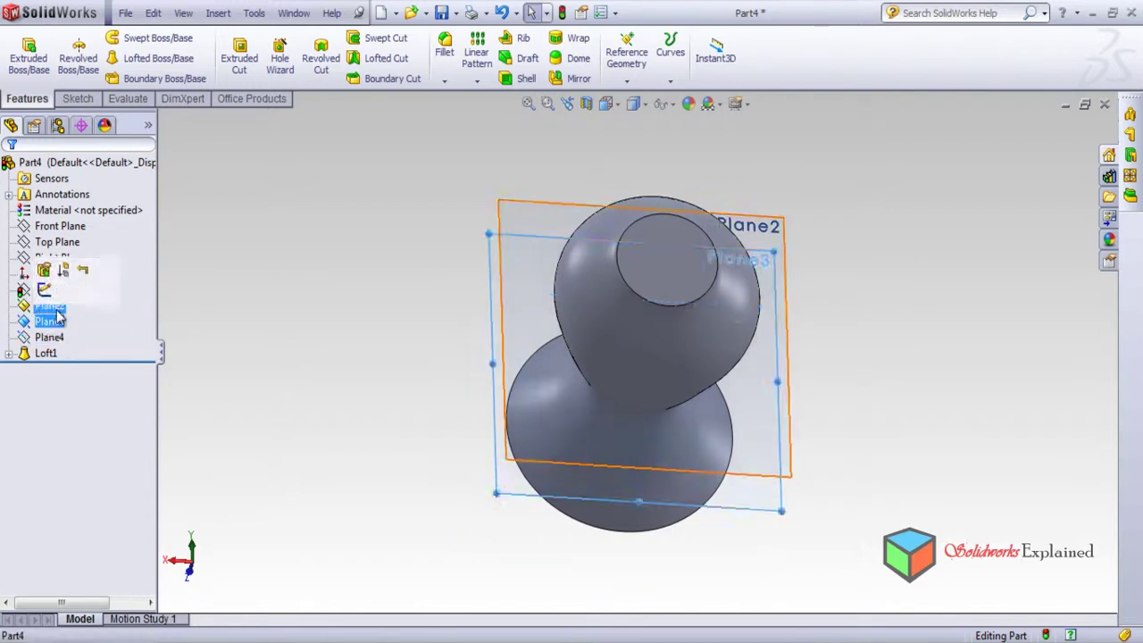
left_click(63, 292)
left_click(50, 306)
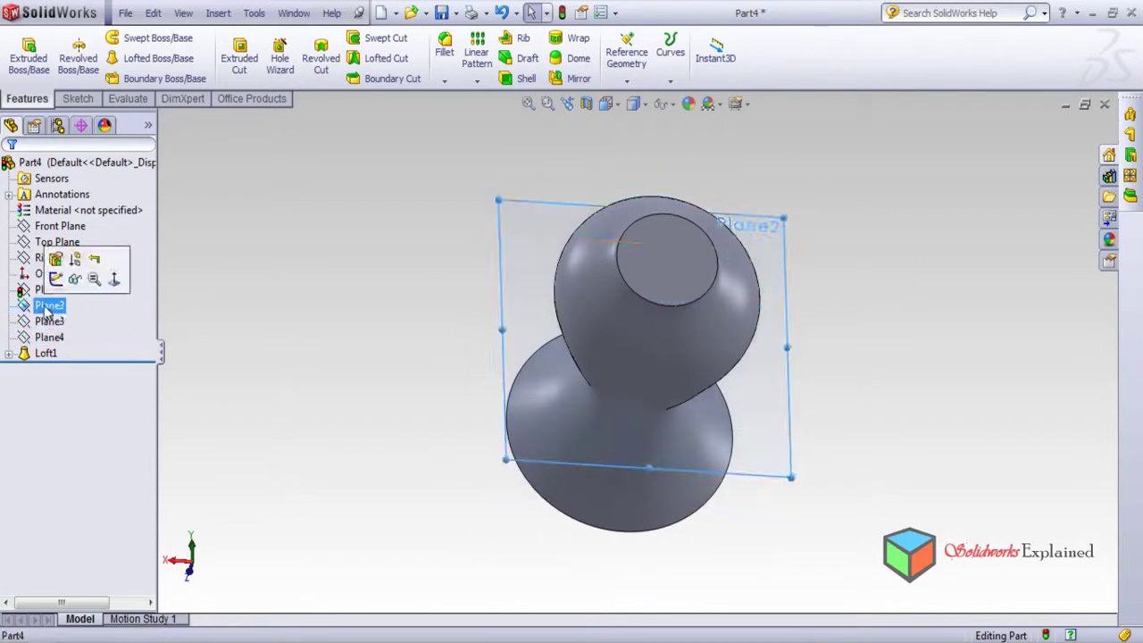
left_click(77, 288)
Rebuild the part by opening an empty sketch on Plane1 and exiting it without drawing anything
middle_click_drag(255, 349, 264, 268)
left_click(49, 293)
left_click(57, 307)
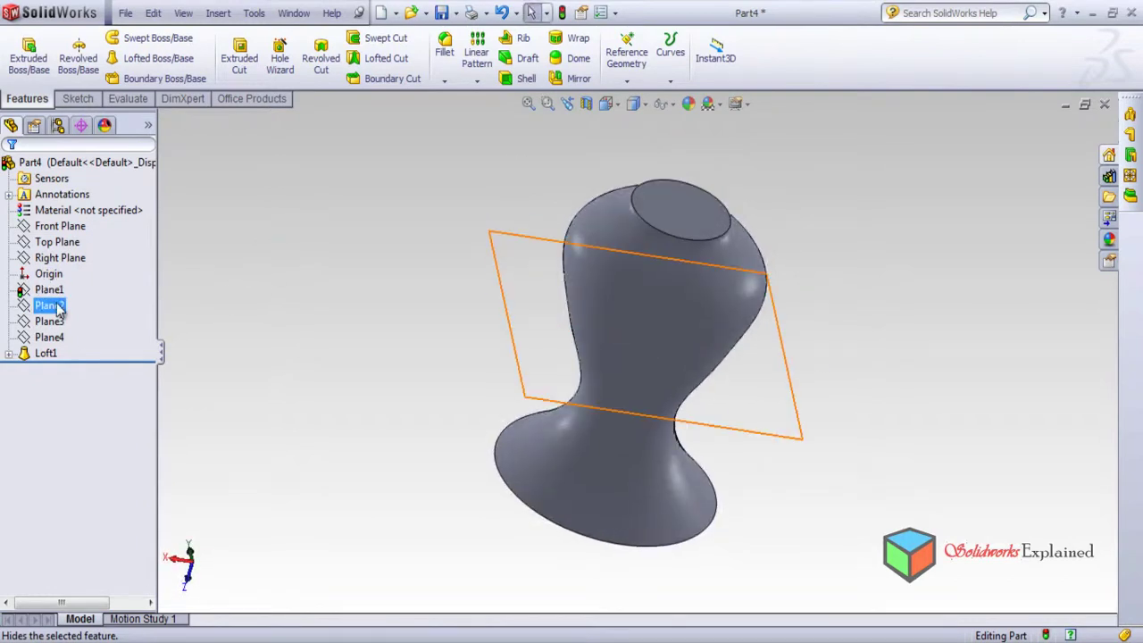
middle_click_drag(135, 339, 228, 331)
left_click(42, 292)
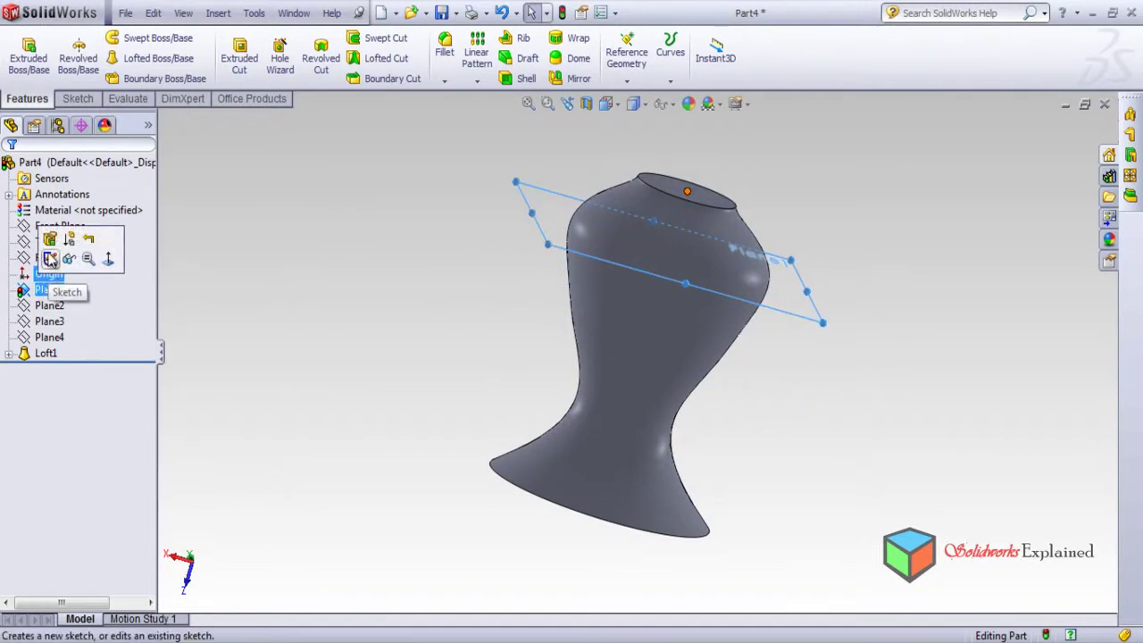
left_click(50, 260)
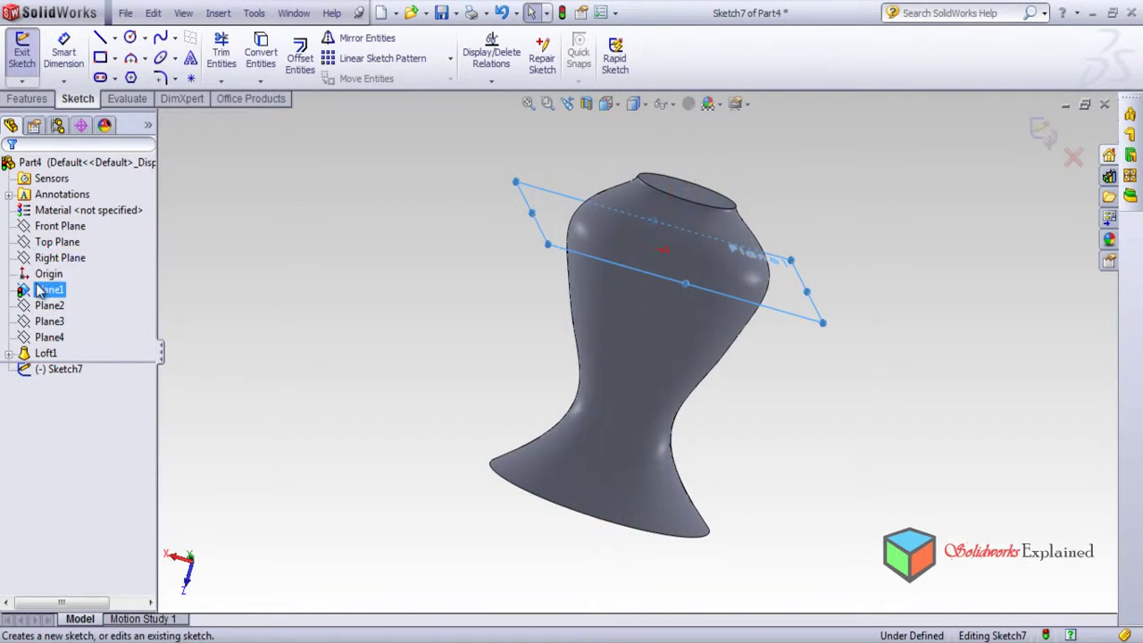
left_click(24, 293)
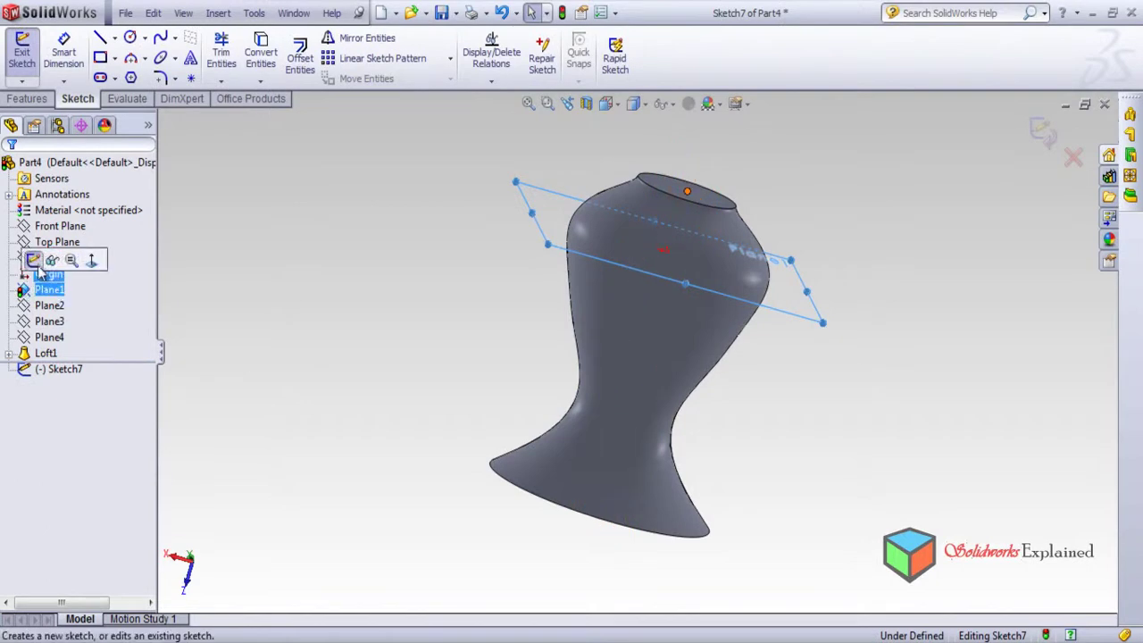
left_click(34, 260)
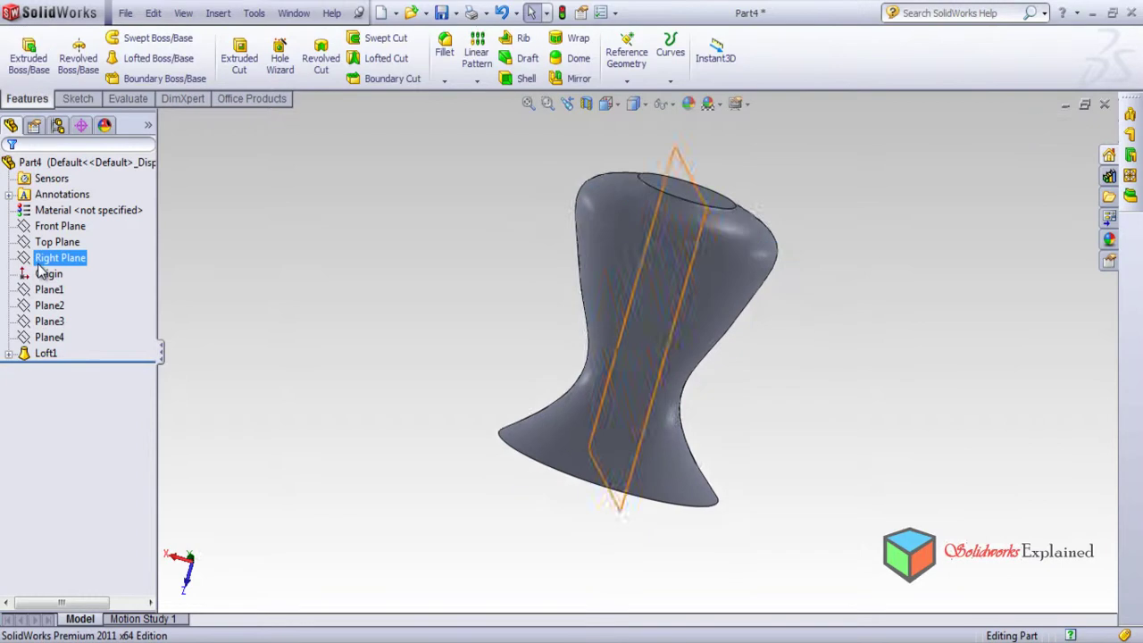
Examine where Plane1 and Plane2 cross the rebuilt loft
mouse_move(250, 296)
middle_mouse_down()
mouse_move(287, 420)
mouse_move(260, 313)
mouse_move(304, 227)
mouse_move(294, 334)
mouse_move(304, 413)
mouse_move(320, 376)
mouse_move(284, 376)
middle_mouse_up()
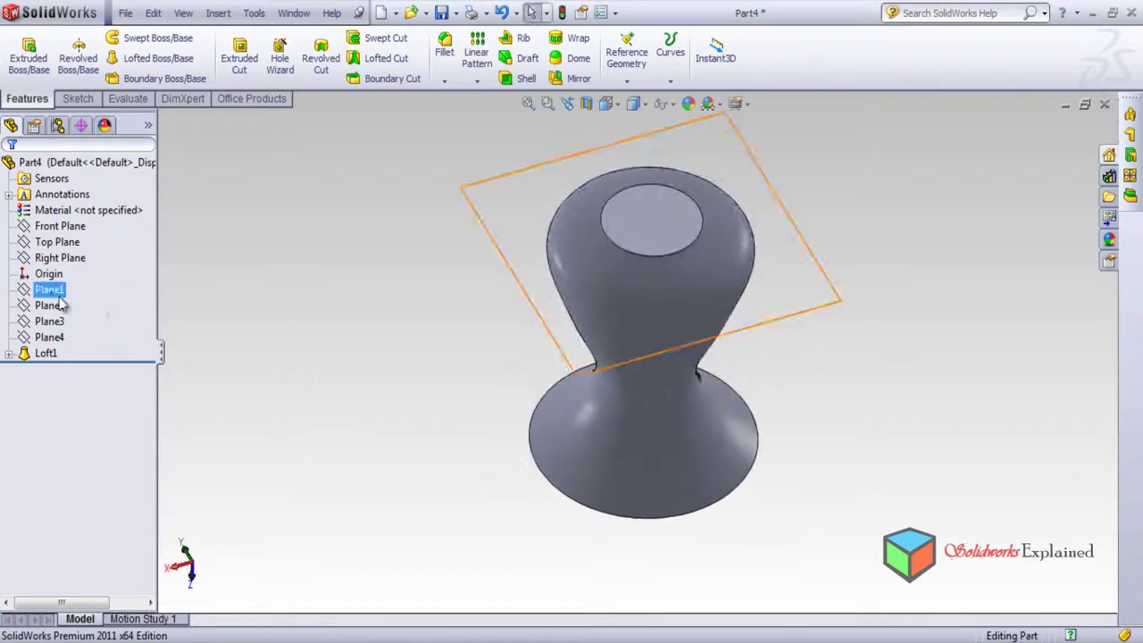
left_click(50, 291)
middle_click_drag(312, 414, 177, 353)
left_click(53, 305)
middle_click_drag(306, 352, 209, 390)
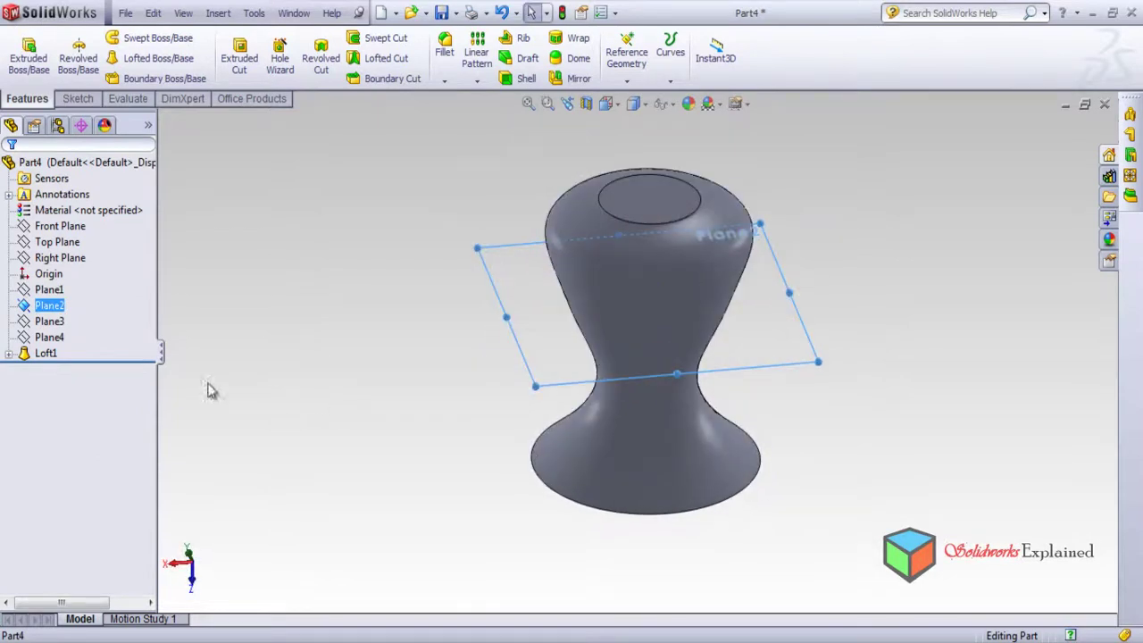
left_click(49, 291)
Edit Sketch2 of Loft1, shrink its circle freehand to a diameter of about 72.4 mm, and exit the sketch
left_click(8, 353)
left_click(75, 385, "ctrl")
left_click(65, 386)
mouse_move(333, 384)
middle_mouse_down()
mouse_move(339, 276)
mouse_move(309, 393)
middle_mouse_up()
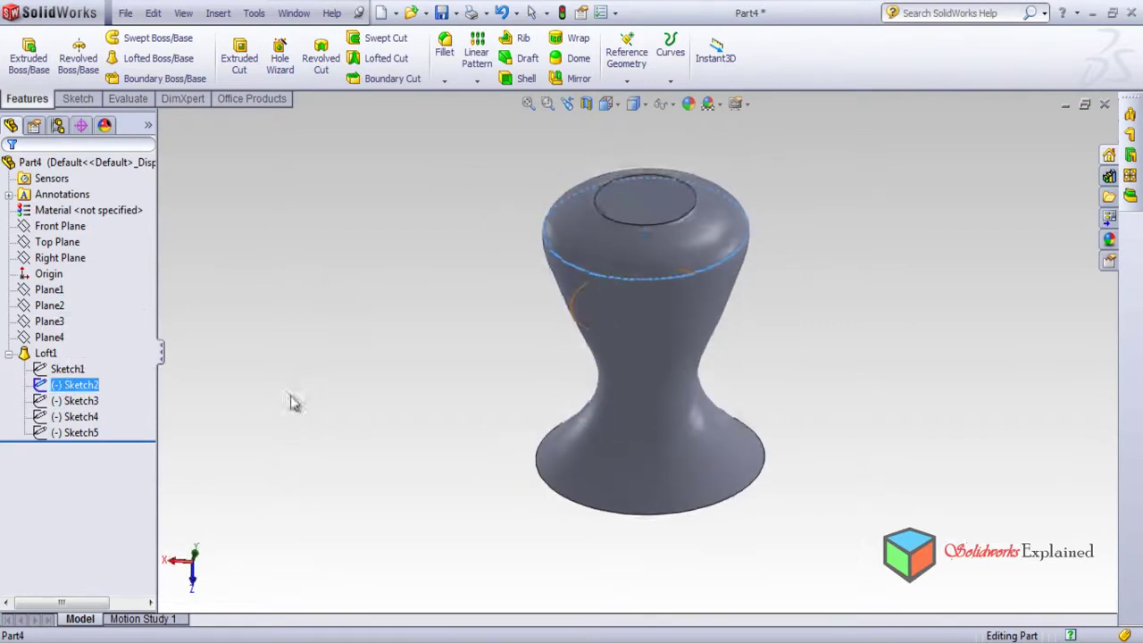
right_click(86, 387)
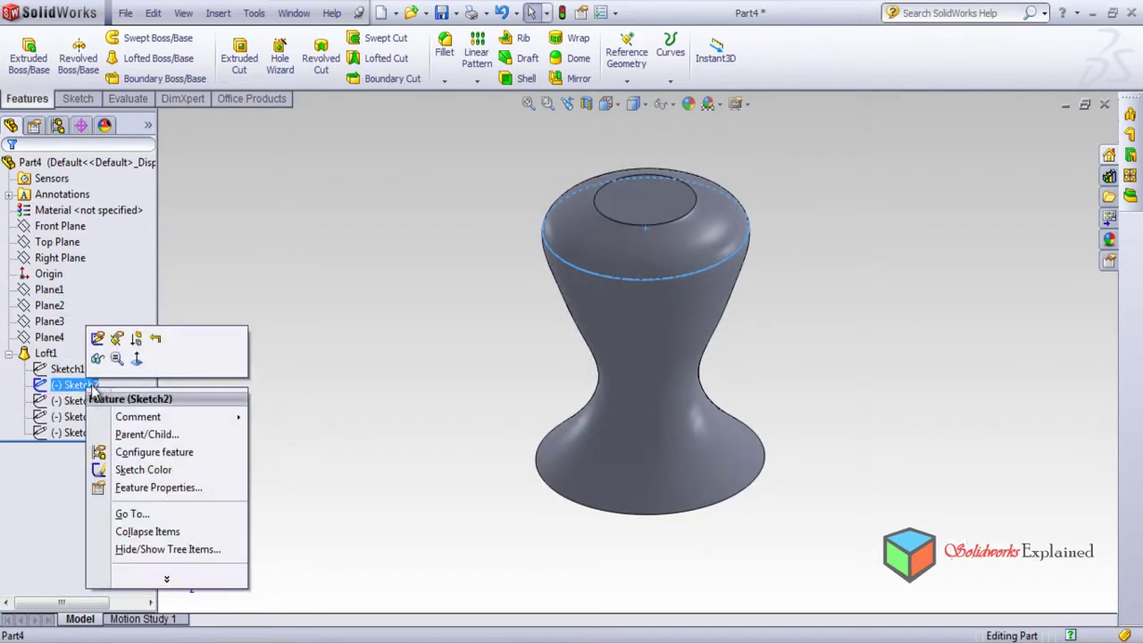
left_click(97, 341)
mouse_move(557, 303)
middle_mouse_down()
mouse_move(569, 441)
mouse_move(587, 493)
middle_mouse_up()
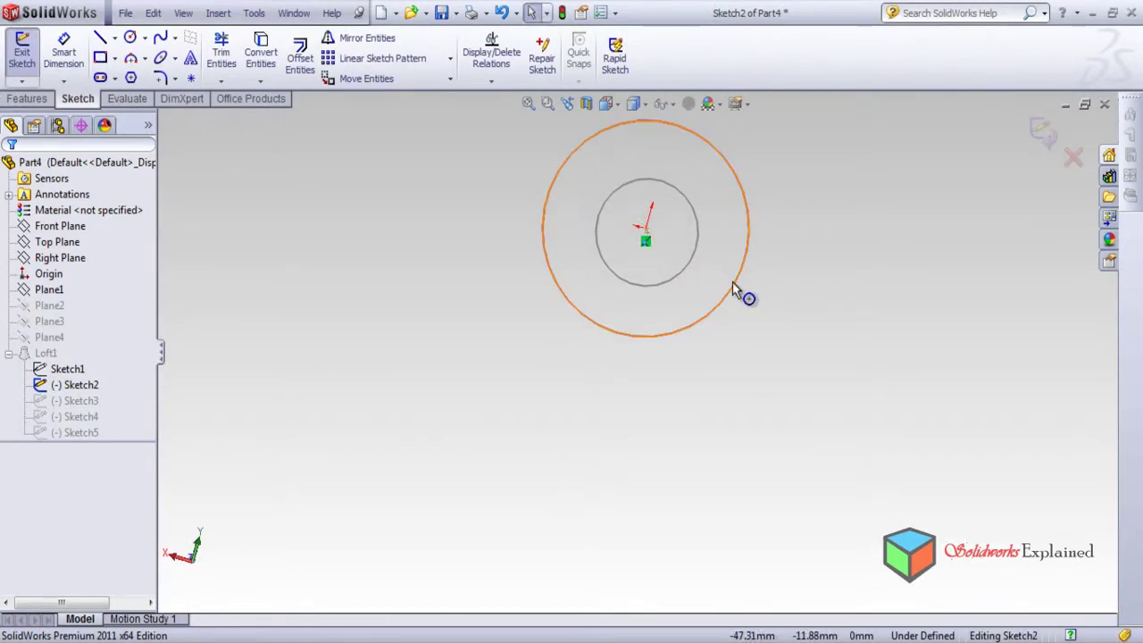
left_click_drag(733, 283, 709, 272)
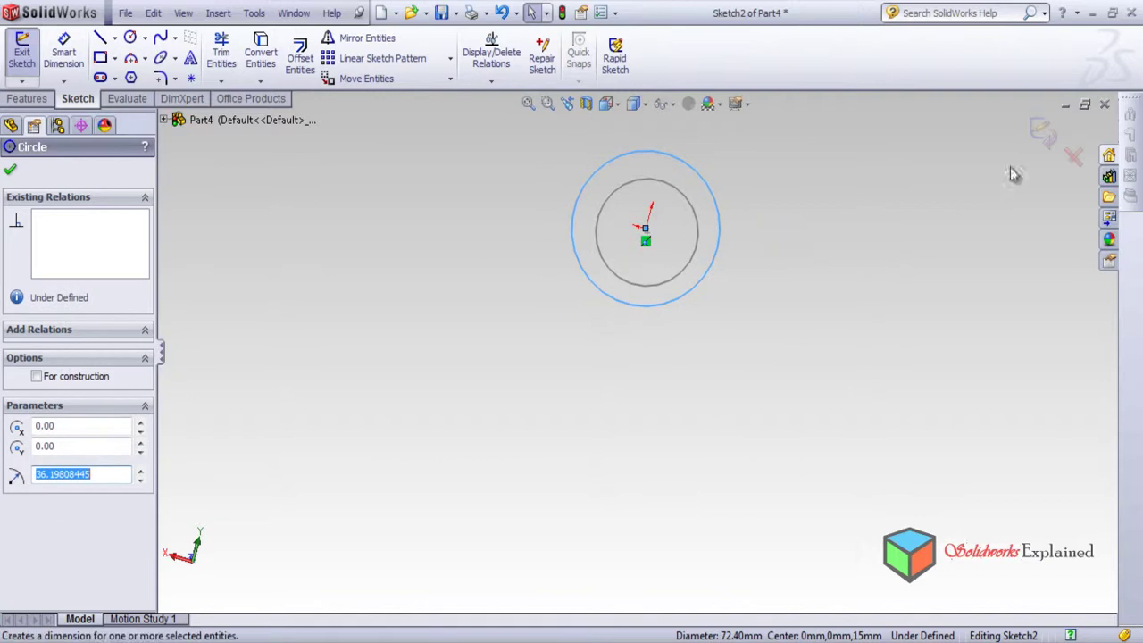
left_click(1043, 131)
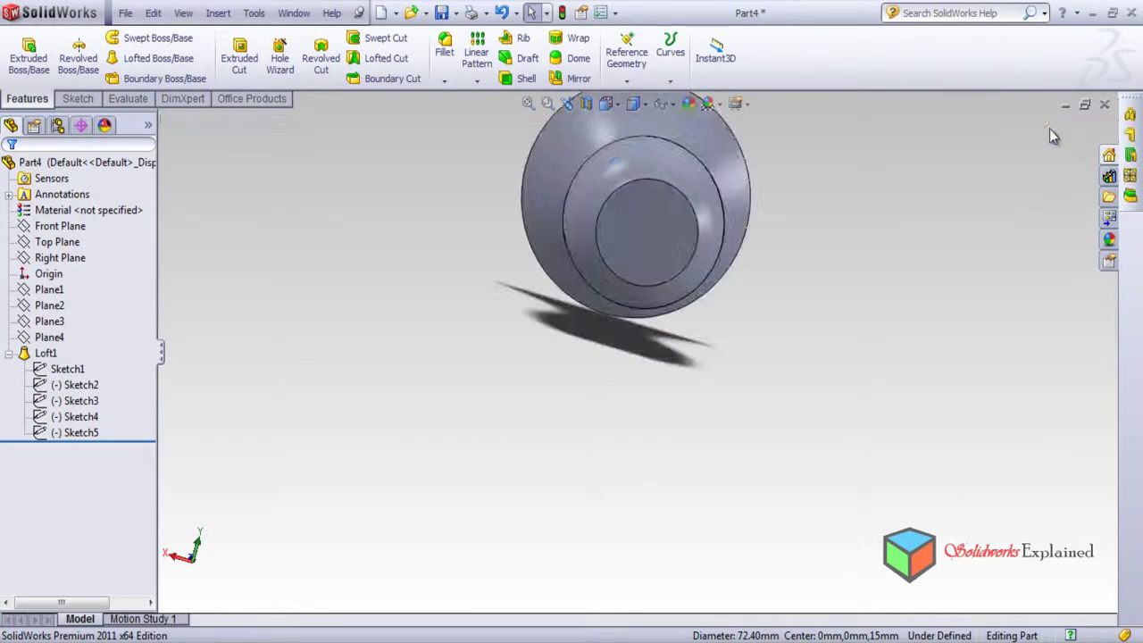
Examine the profile of the reshaped loft from the side and from above, along with its planes and section sketches
scroll(745, 452, "up", 2)
scroll(679, 454, "down", 2)
middle_click_drag(679, 454, 728, 172)
scroll(728, 174, "up", 2)
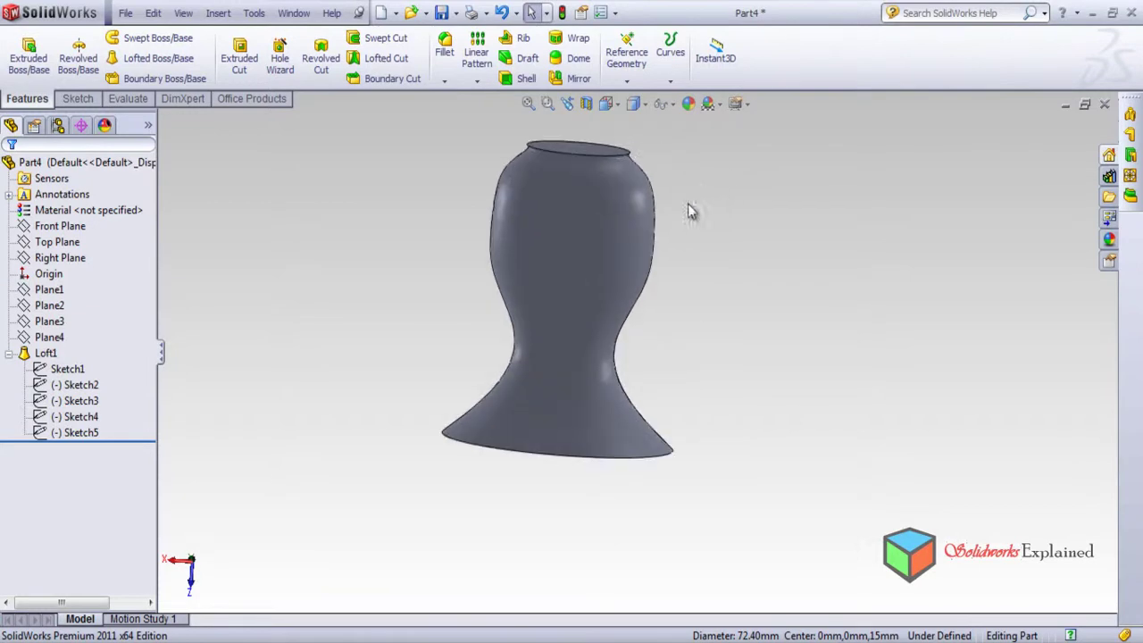
middle_click_drag(767, 243, 741, 498)
left_click(54, 276)
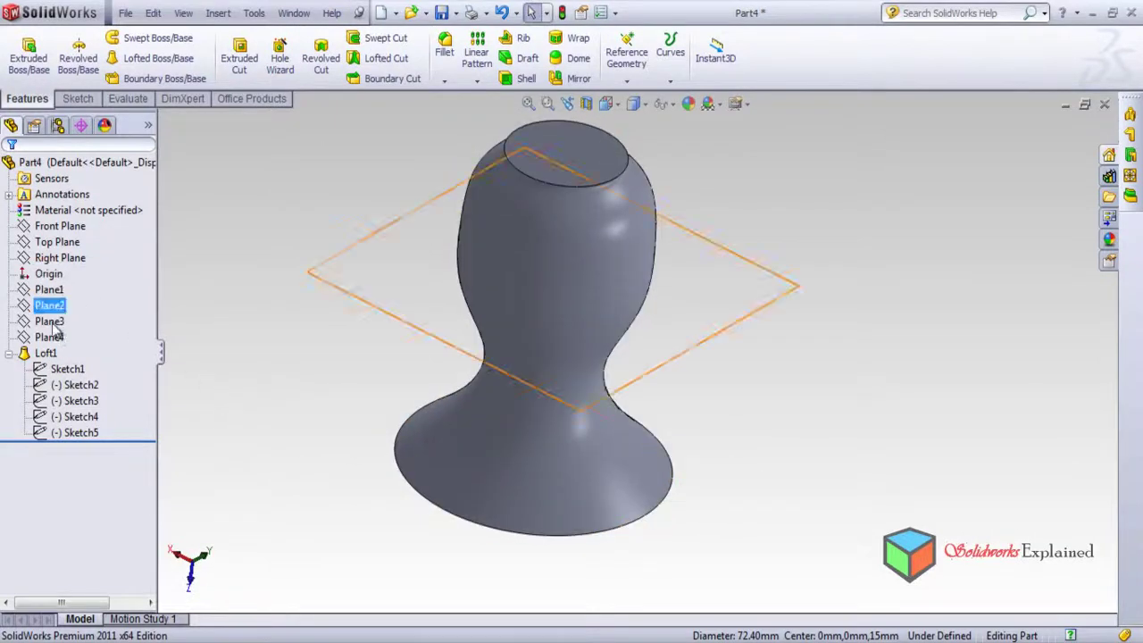
left_click(95, 419)
left_click(267, 349)
mouse_move(731, 318)
middle_mouse_down()
mouse_move(727, 344)
mouse_move(747, 284)
mouse_move(737, 151)
mouse_move(602, 210)
mouse_move(438, 205)
mouse_move(673, 227)
mouse_move(702, 199)
mouse_move(703, 257)
middle_mouse_up()
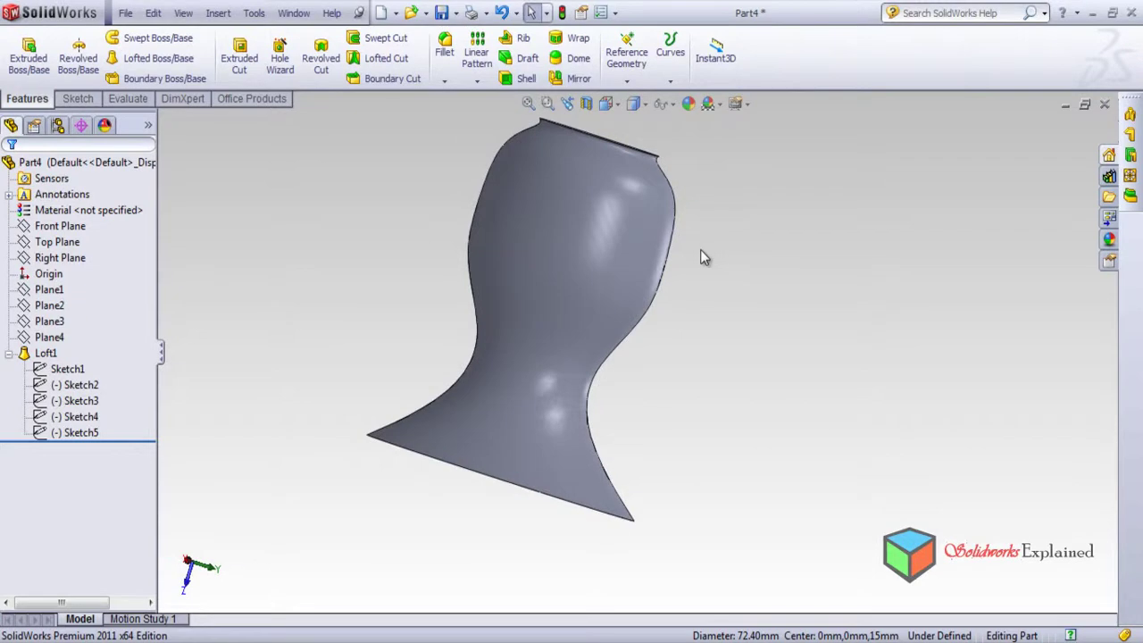